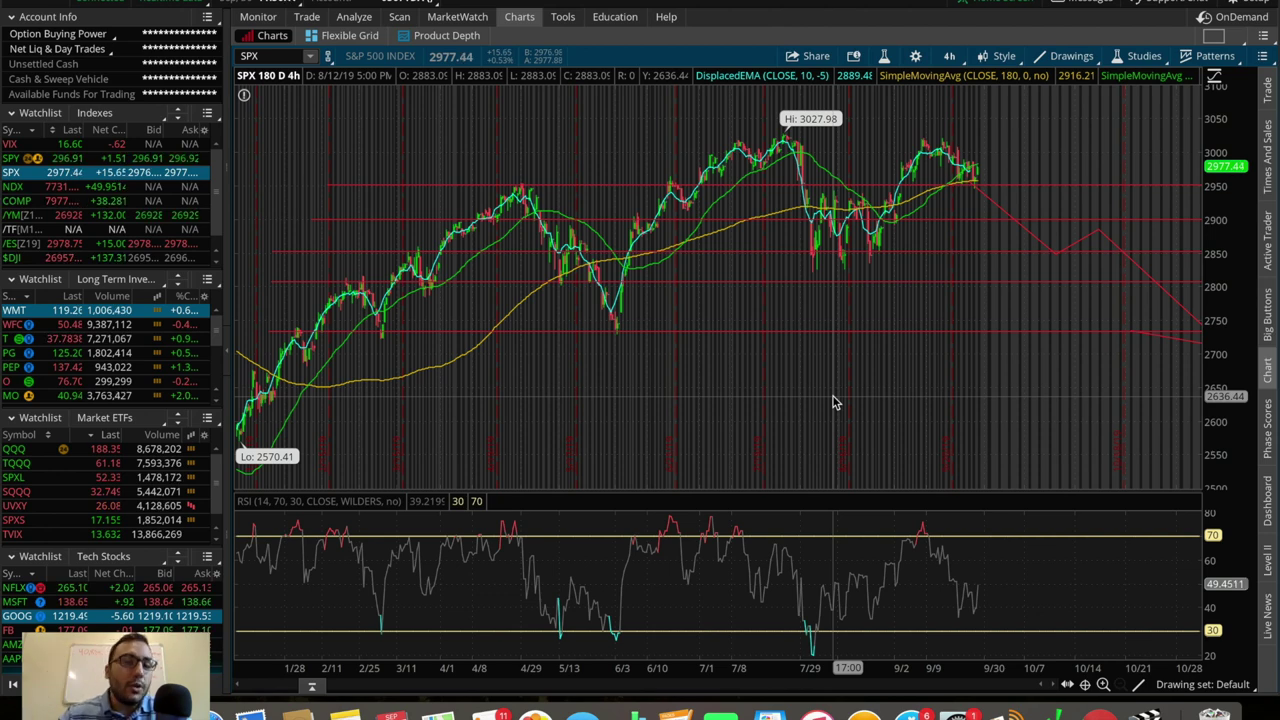
# Split the chart area into two side-by-side charts and load SPX in the empty one.
pyautogui.click(1222, 38)
pyautogui.click(1158, 68)
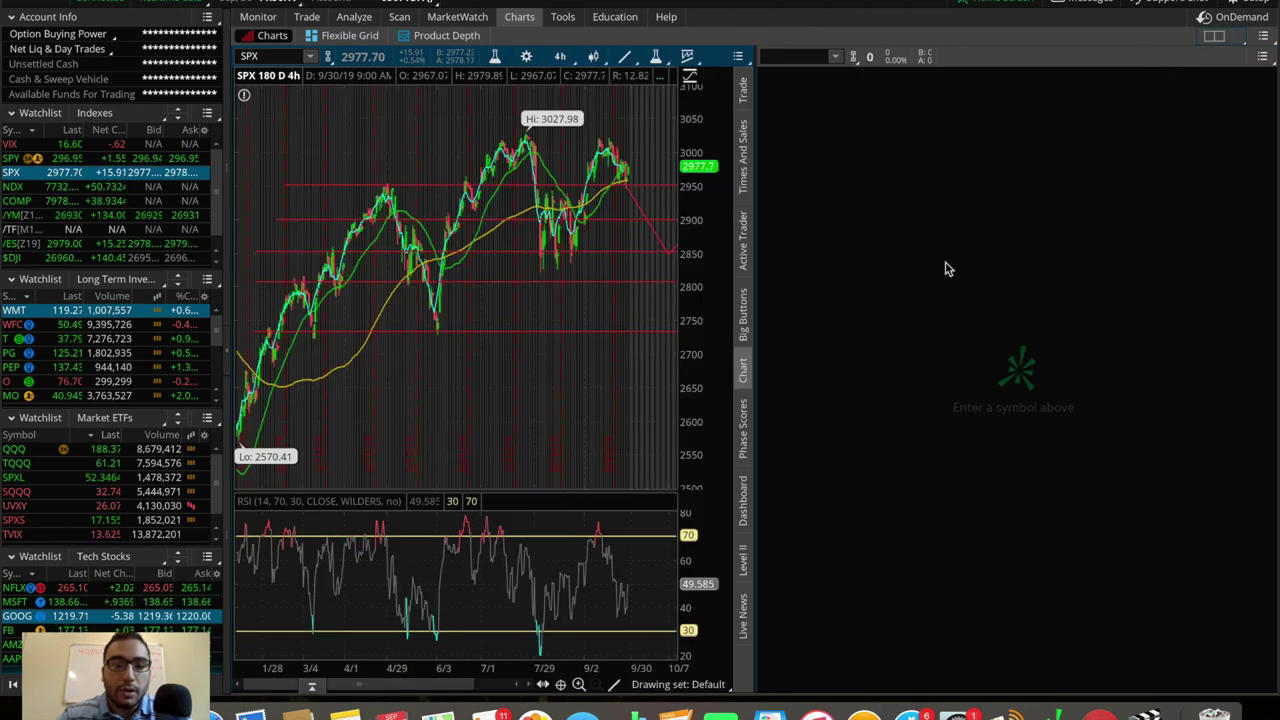
pyautogui.write('SPX')
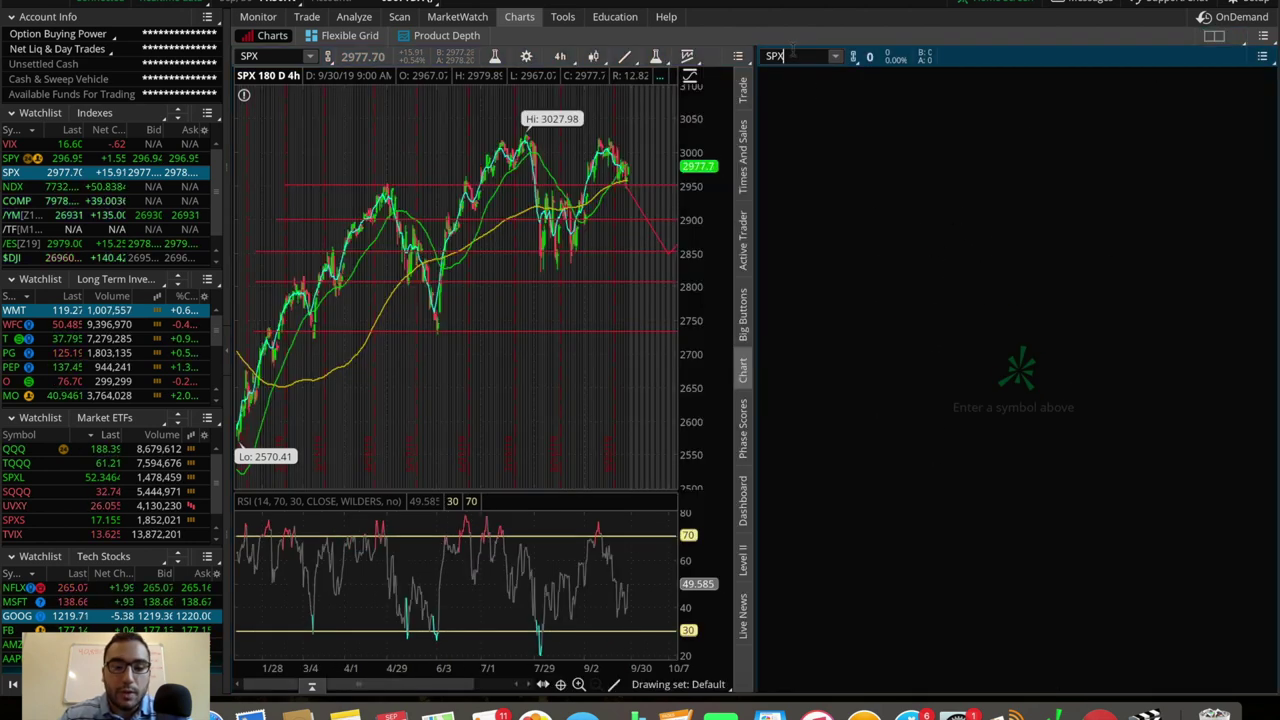
pyautogui.press('Return')
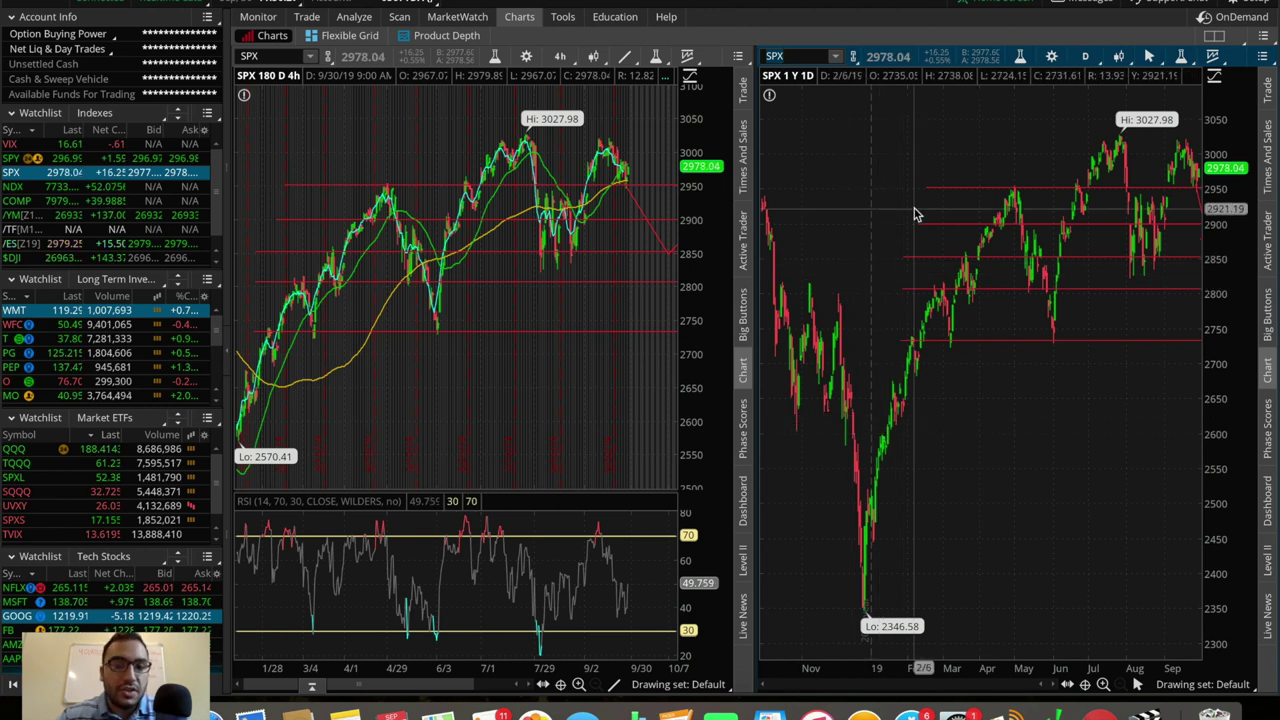
# Return the chart area to a single-chart layout.
pyautogui.moveTo(964, 232)
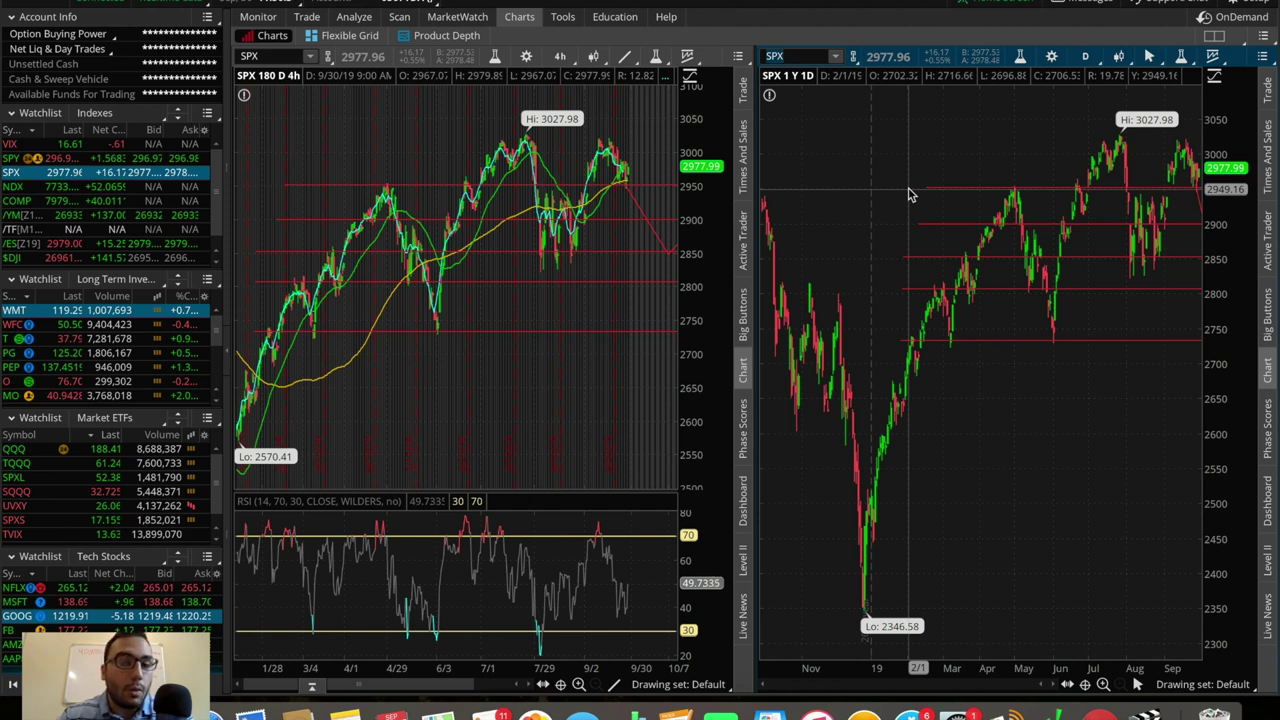
pyautogui.click(1220, 35)
pyautogui.click(1132, 62)
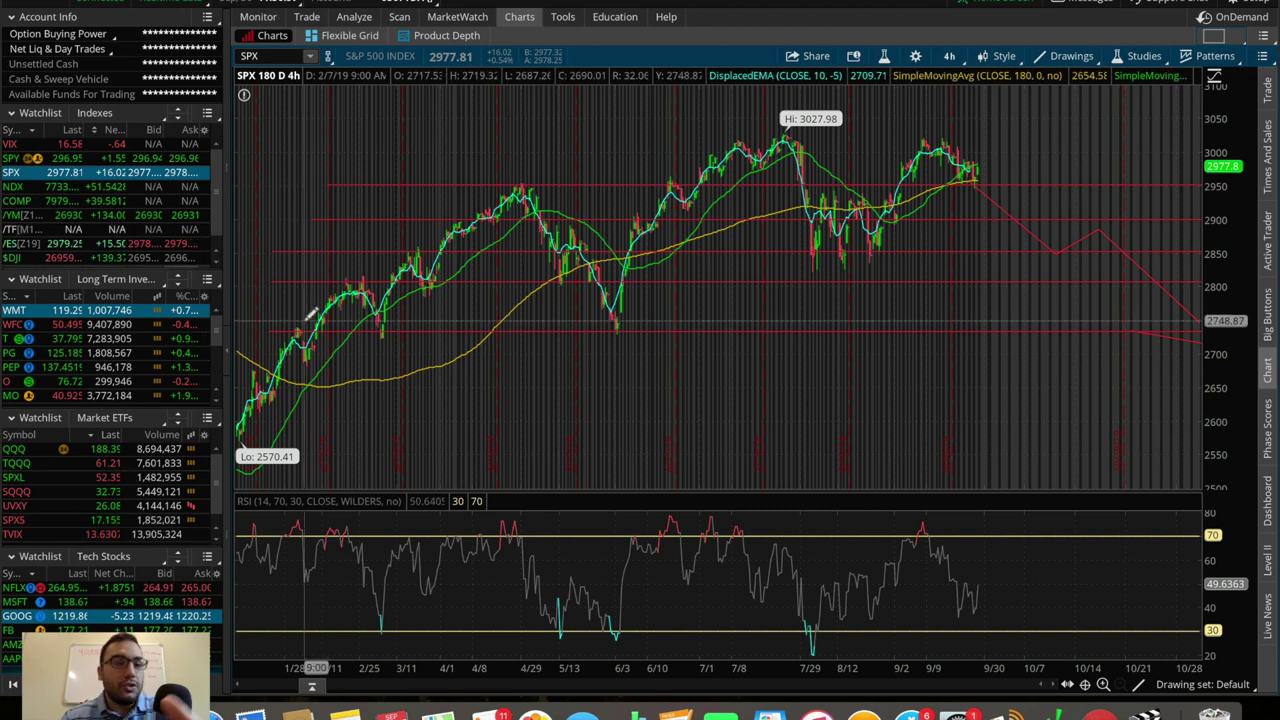
# Look at the Stock Hacker scan page and the Tools page, and return to the SPX chart.
pyautogui.click(399, 17)
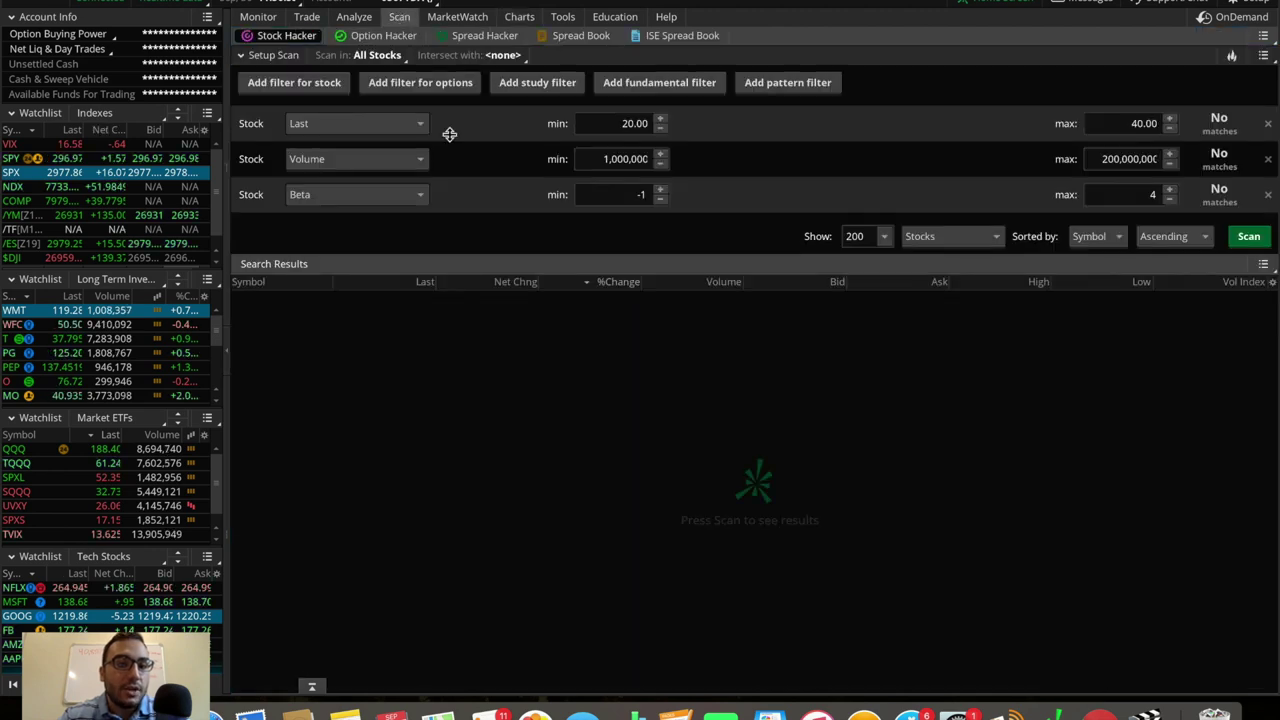
pyautogui.click(519, 17)
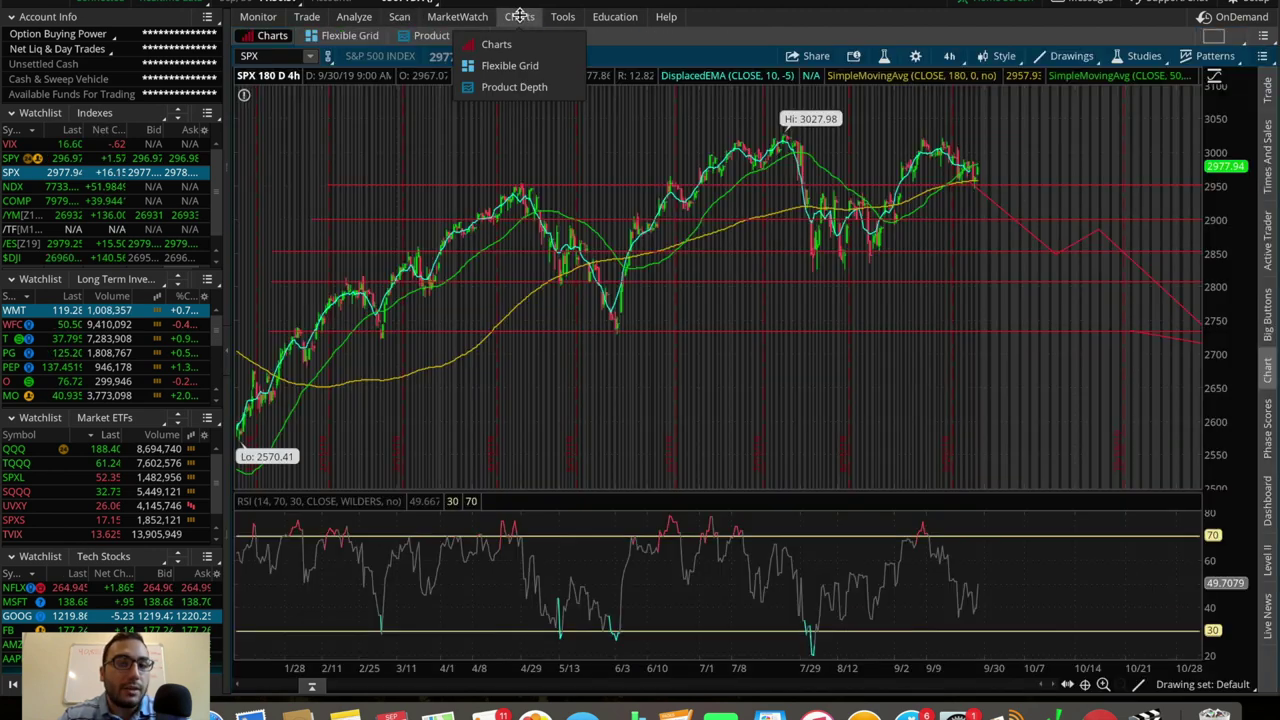
pyautogui.click(563, 17)
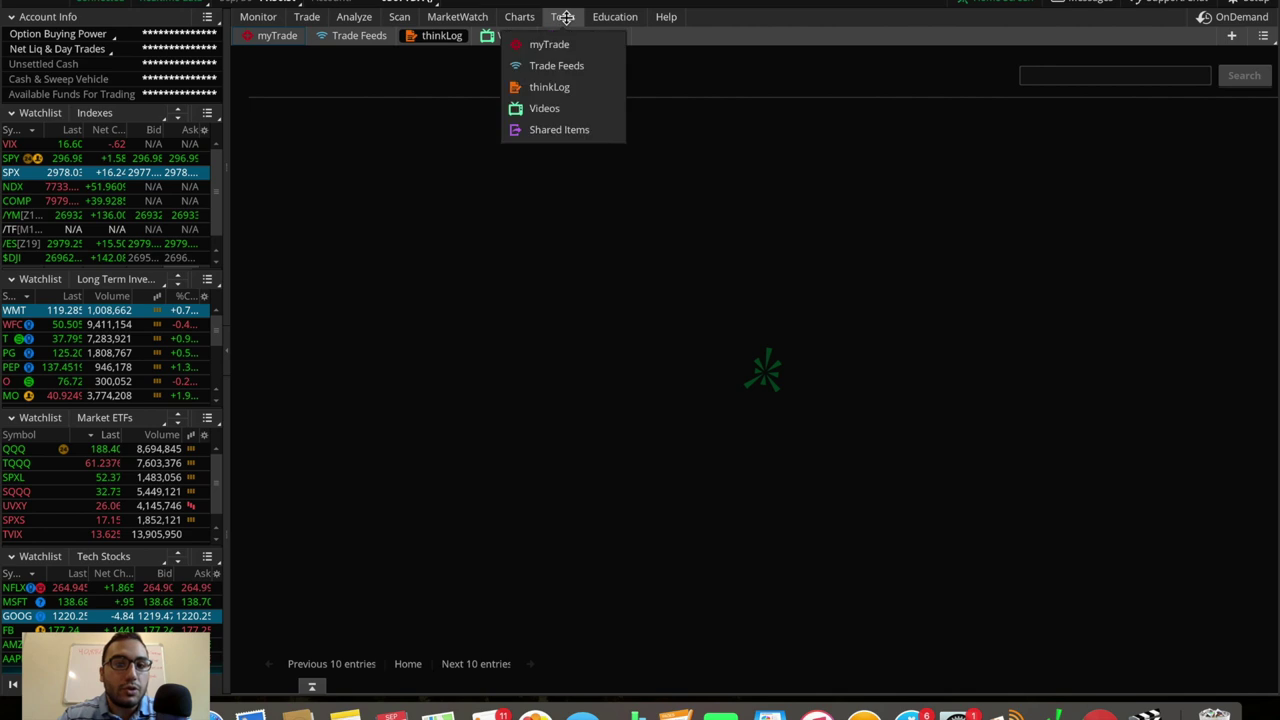
pyautogui.click(530, 17)
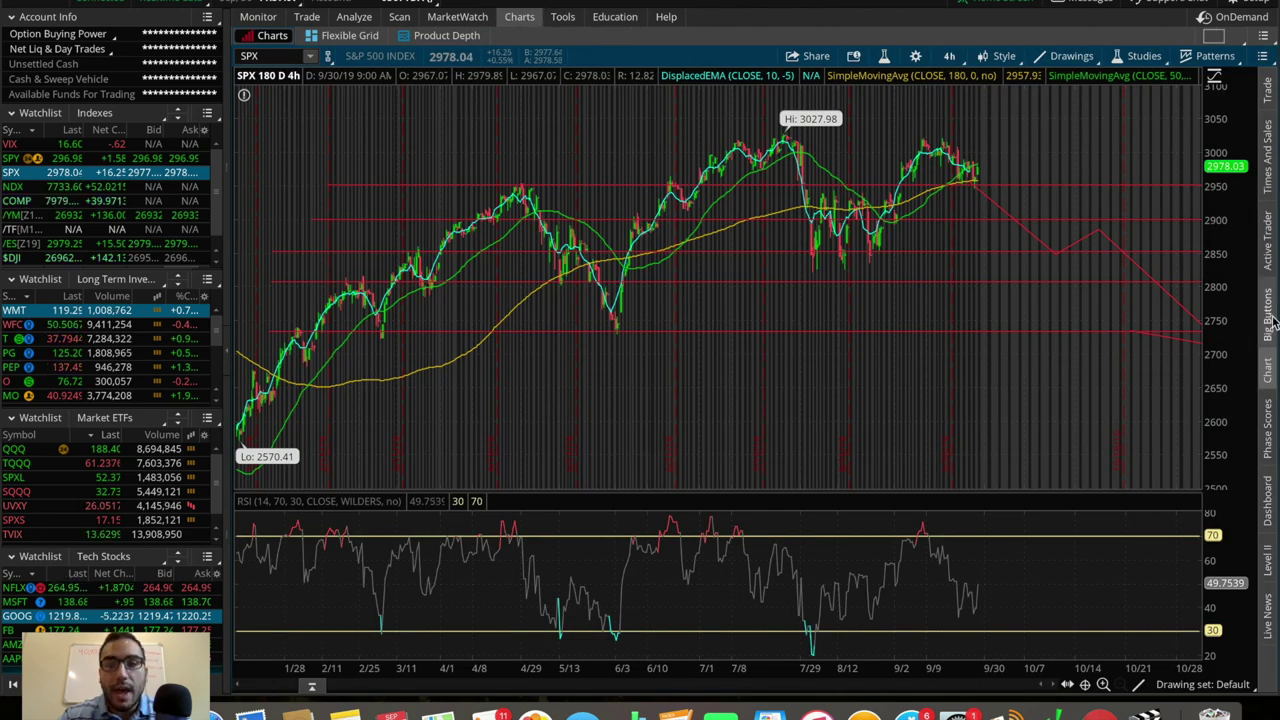
# Preview the Active Trader ladder and the Trade order-entry controls for the SPX chart, hiding each again.
pyautogui.click(1268, 256)
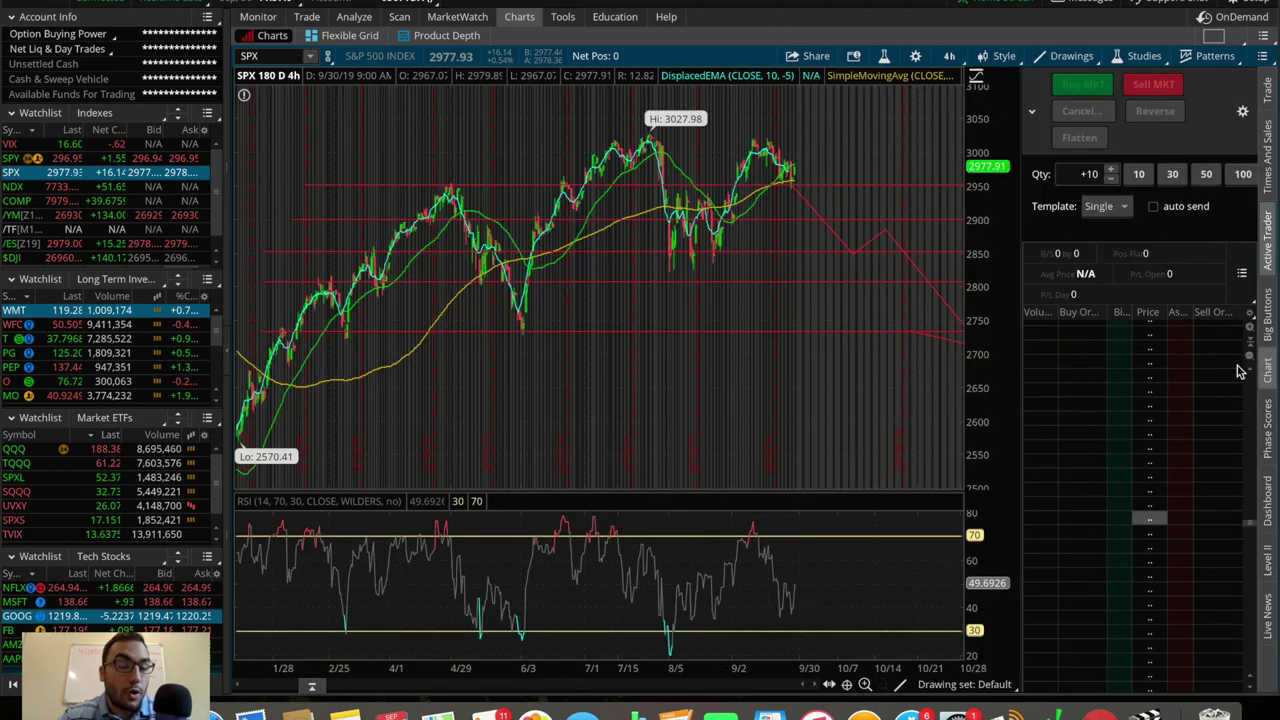
pyautogui.click(1270, 256)
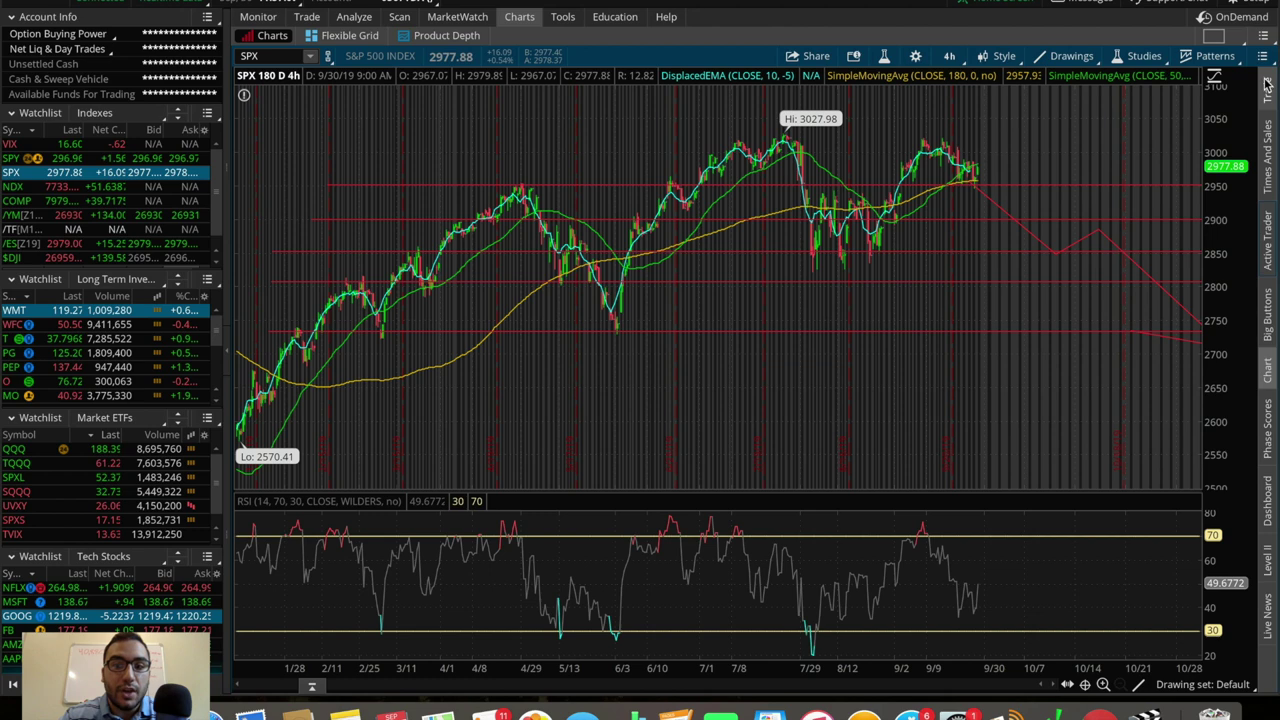
pyautogui.click(1267, 88)
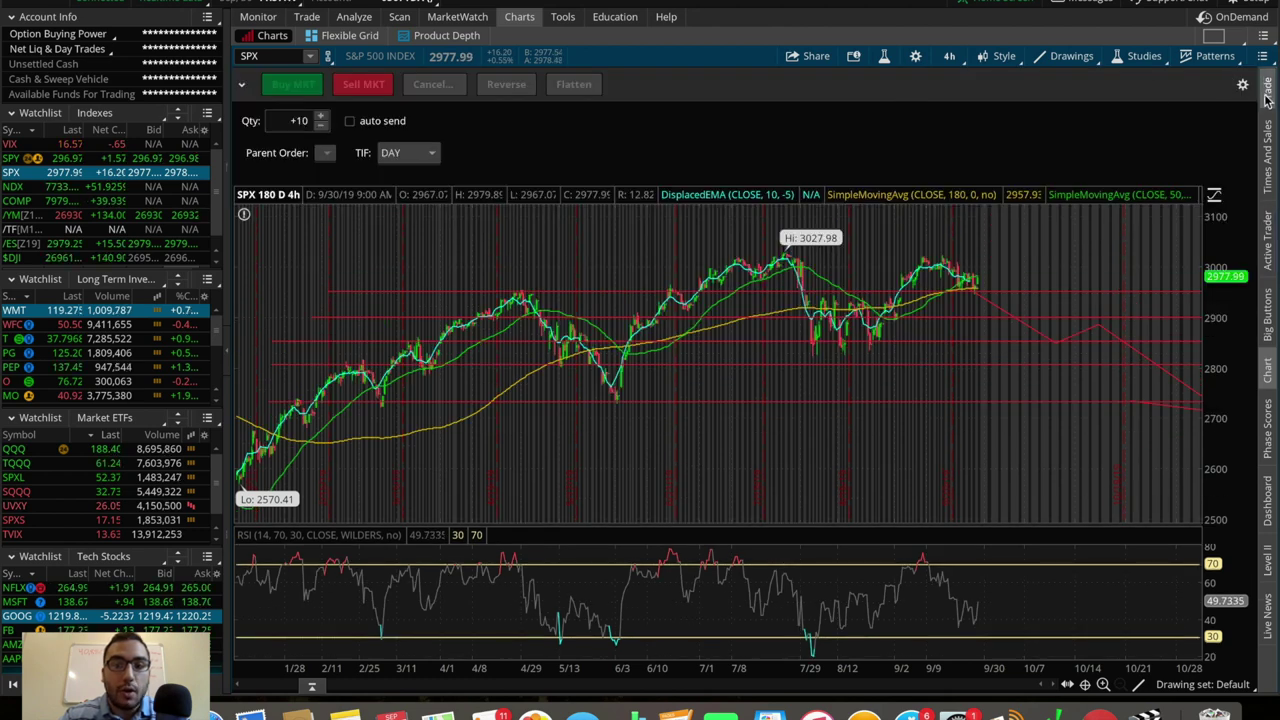
pyautogui.click(1267, 92)
# Preview the Level II quotes and the Live News feed for SPX, hiding each again.
pyautogui.click(1270, 560)
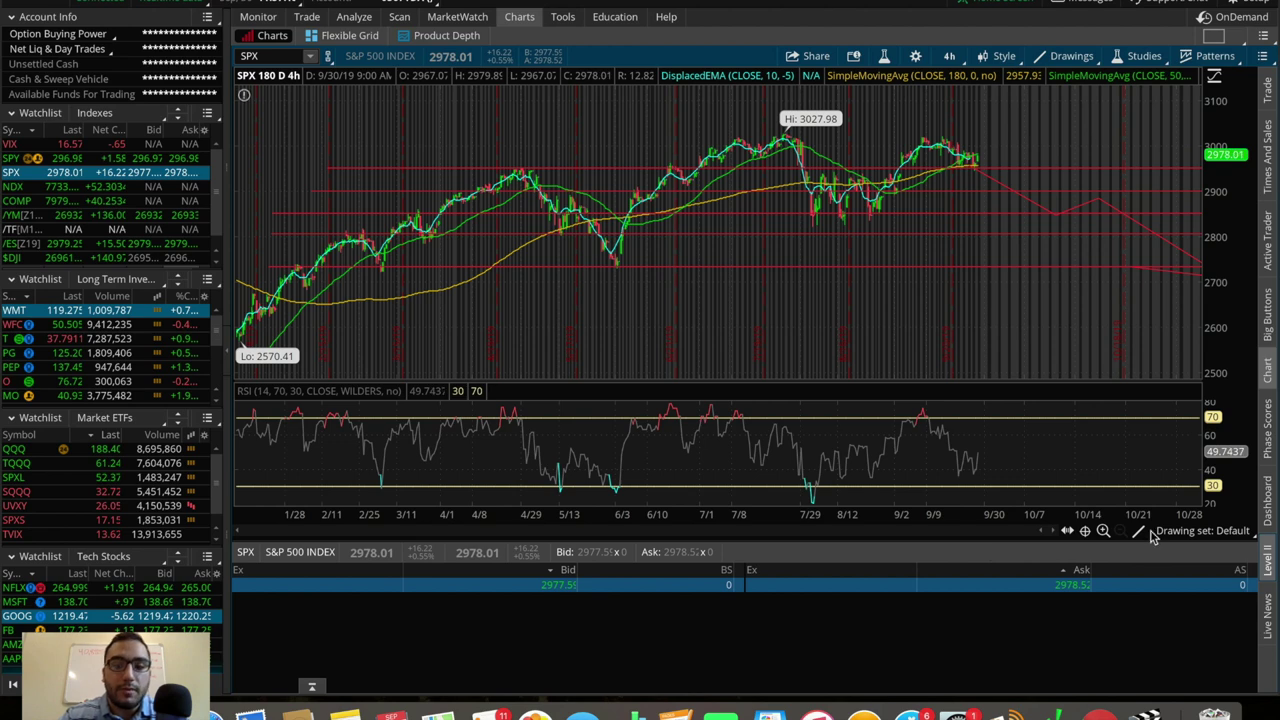
pyautogui.click(1268, 558)
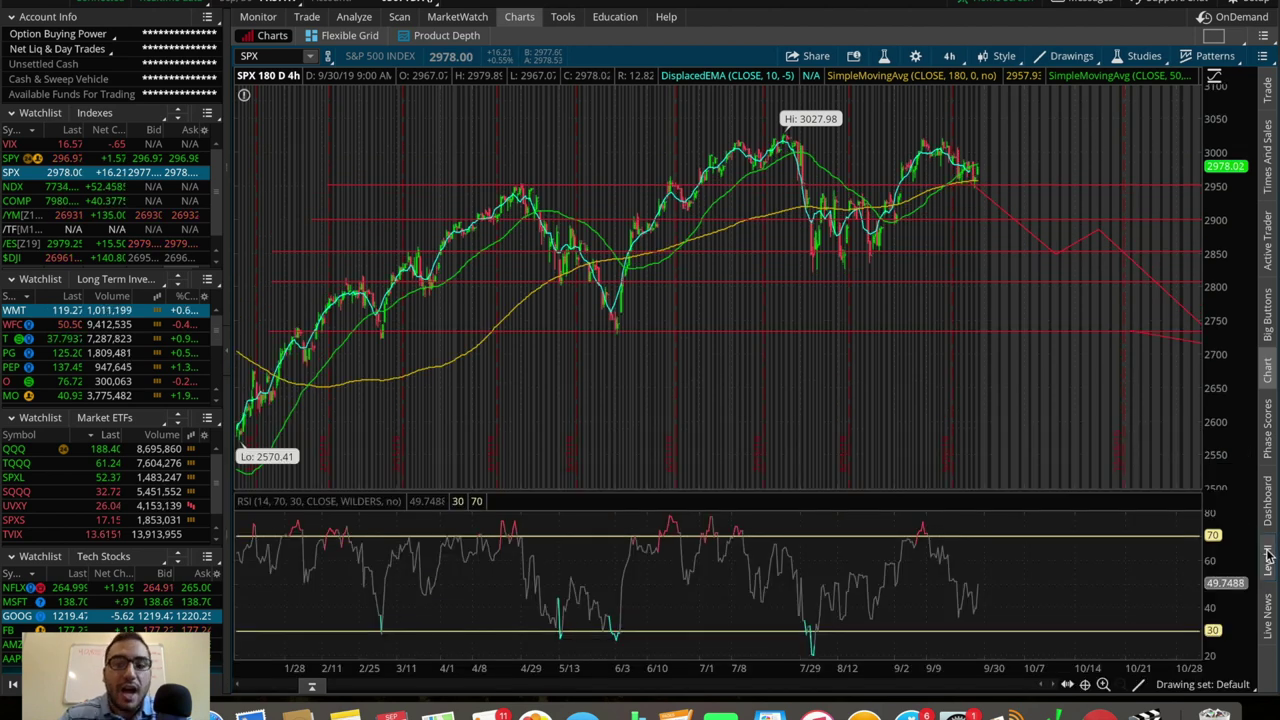
pyautogui.click(1268, 615)
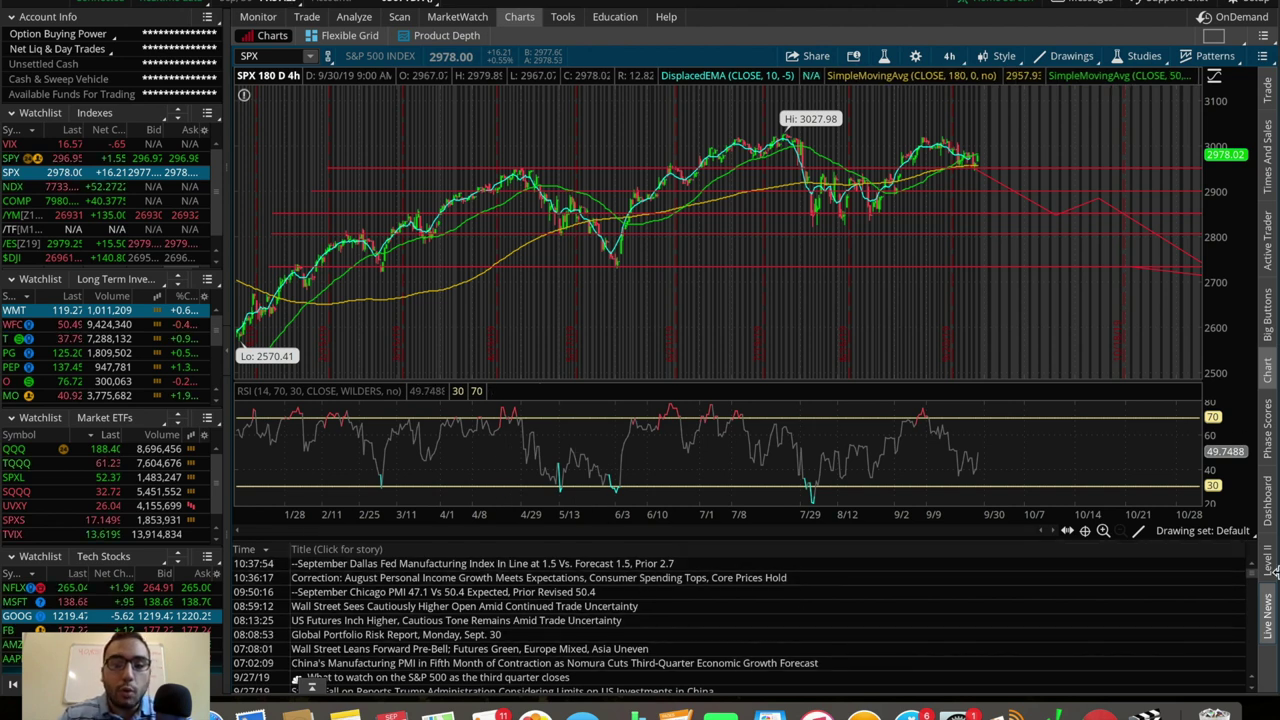
pyautogui.click(1268, 608)
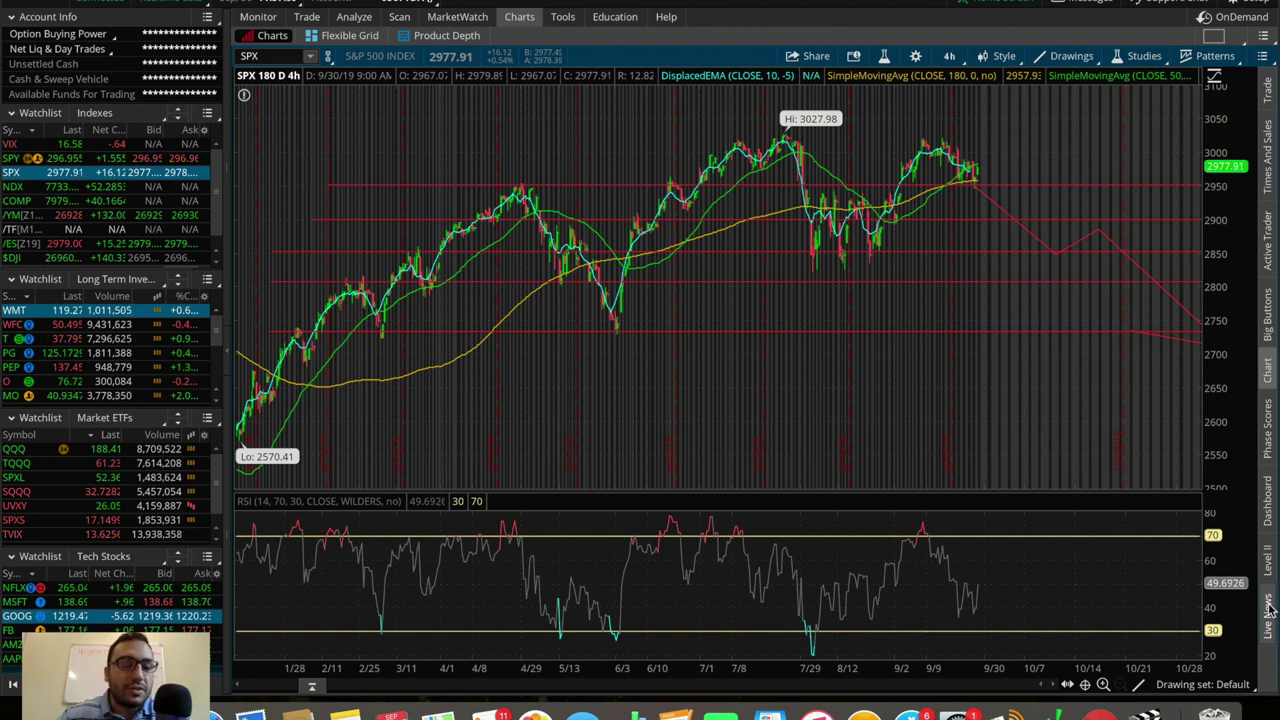
pyautogui.click(126, 419)
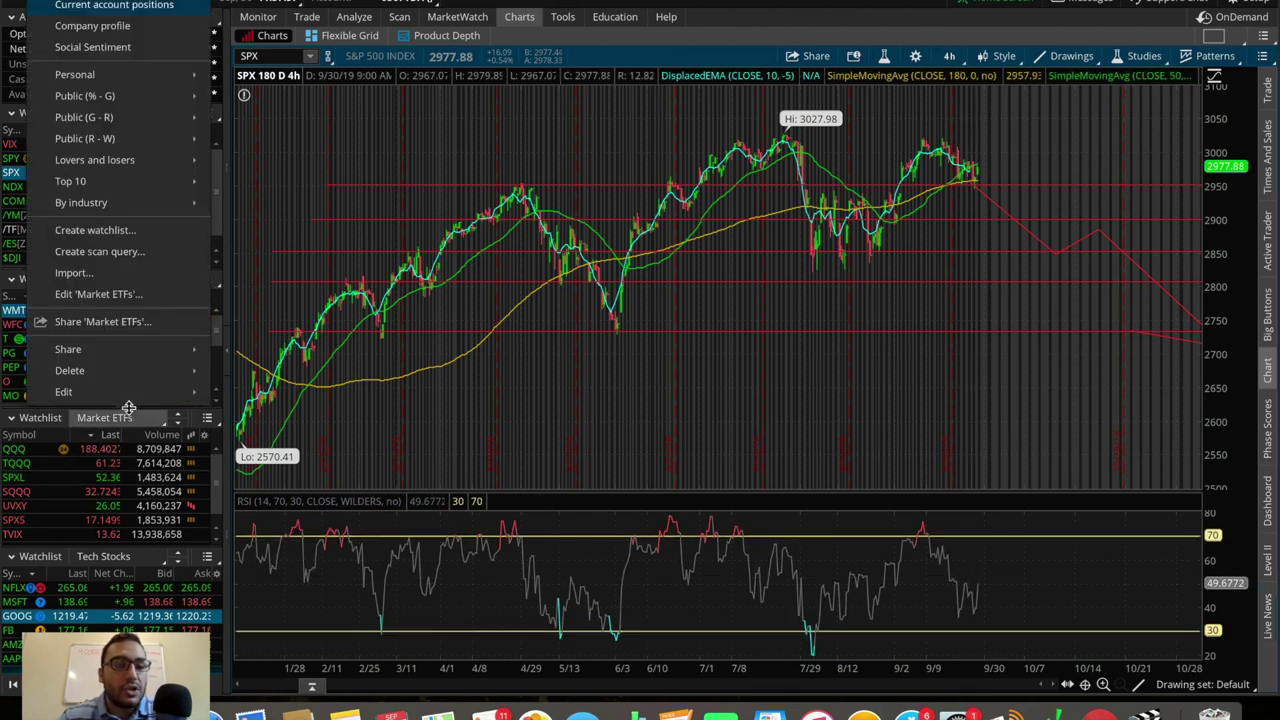
pyautogui.moveTo(110, 392)
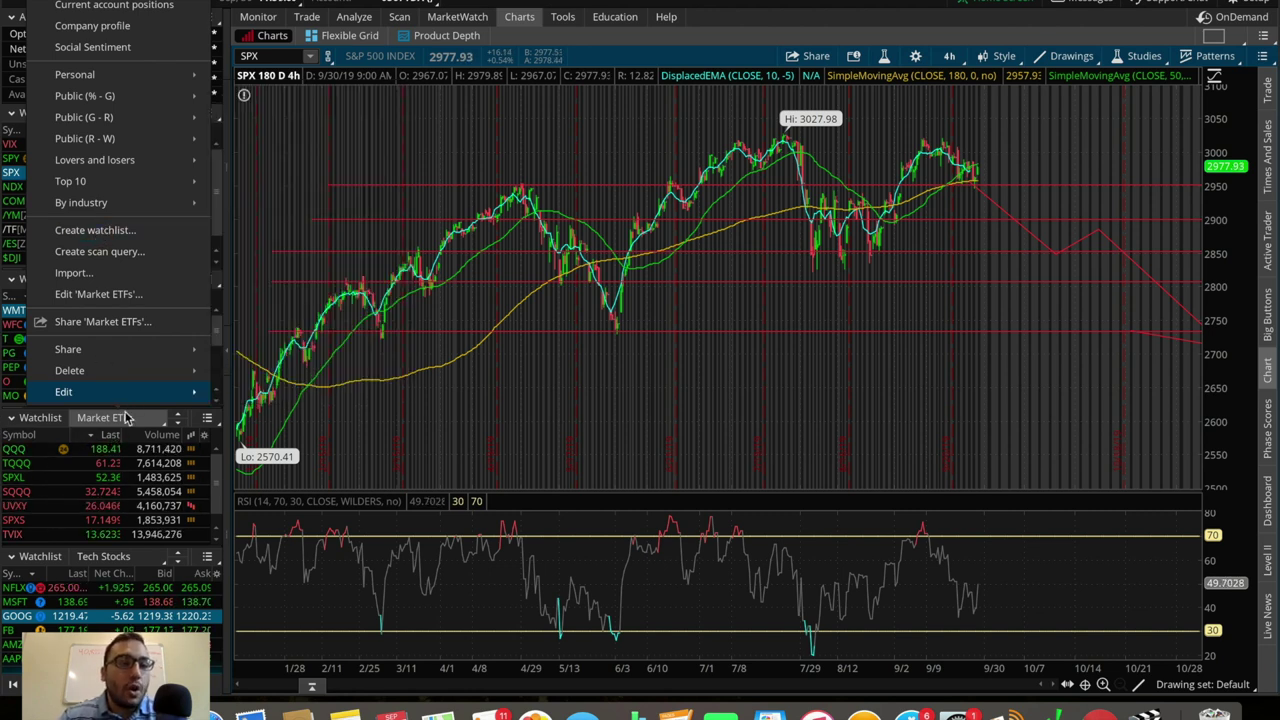
pyautogui.click(448, 313)
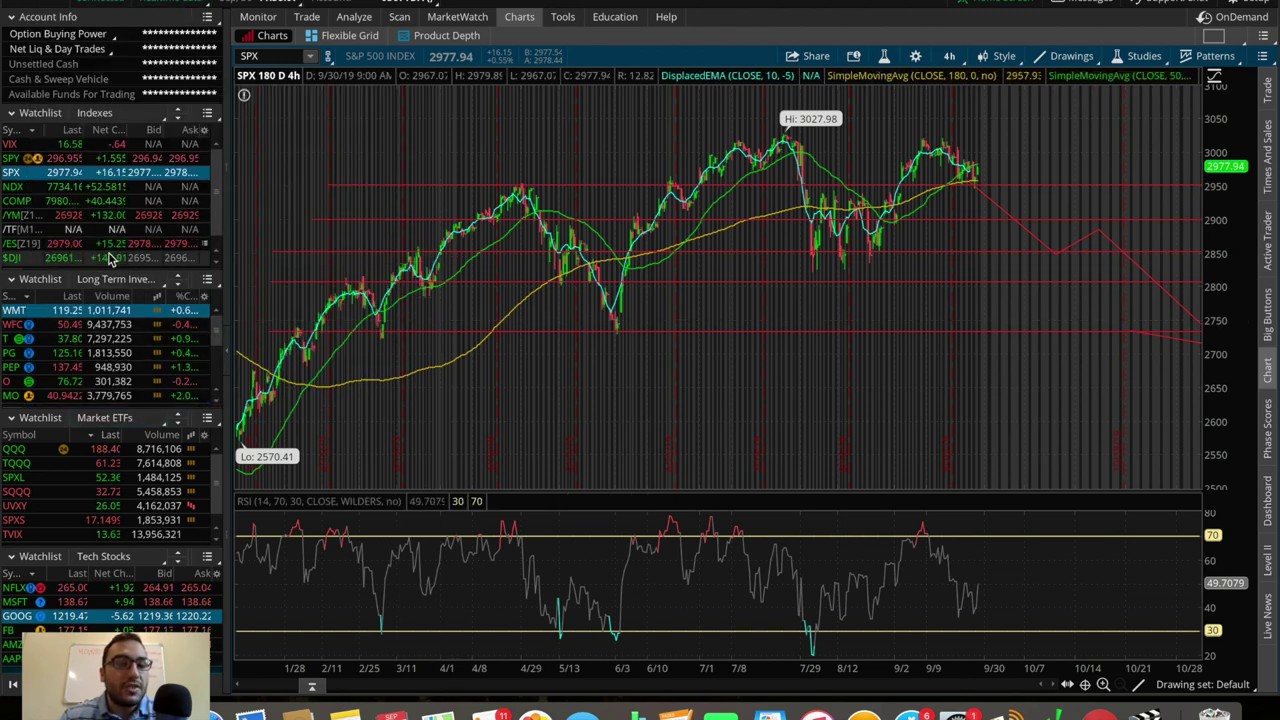
pyautogui.click(118, 279)
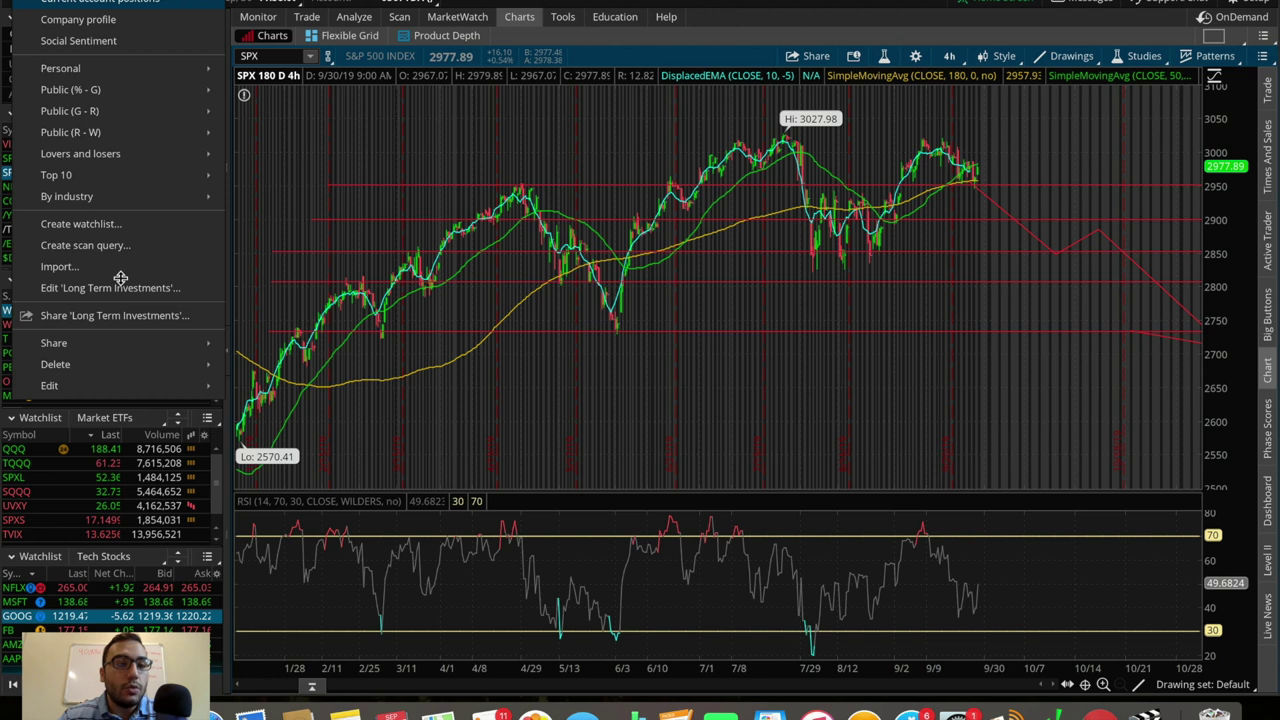
pyautogui.click(350, 230)
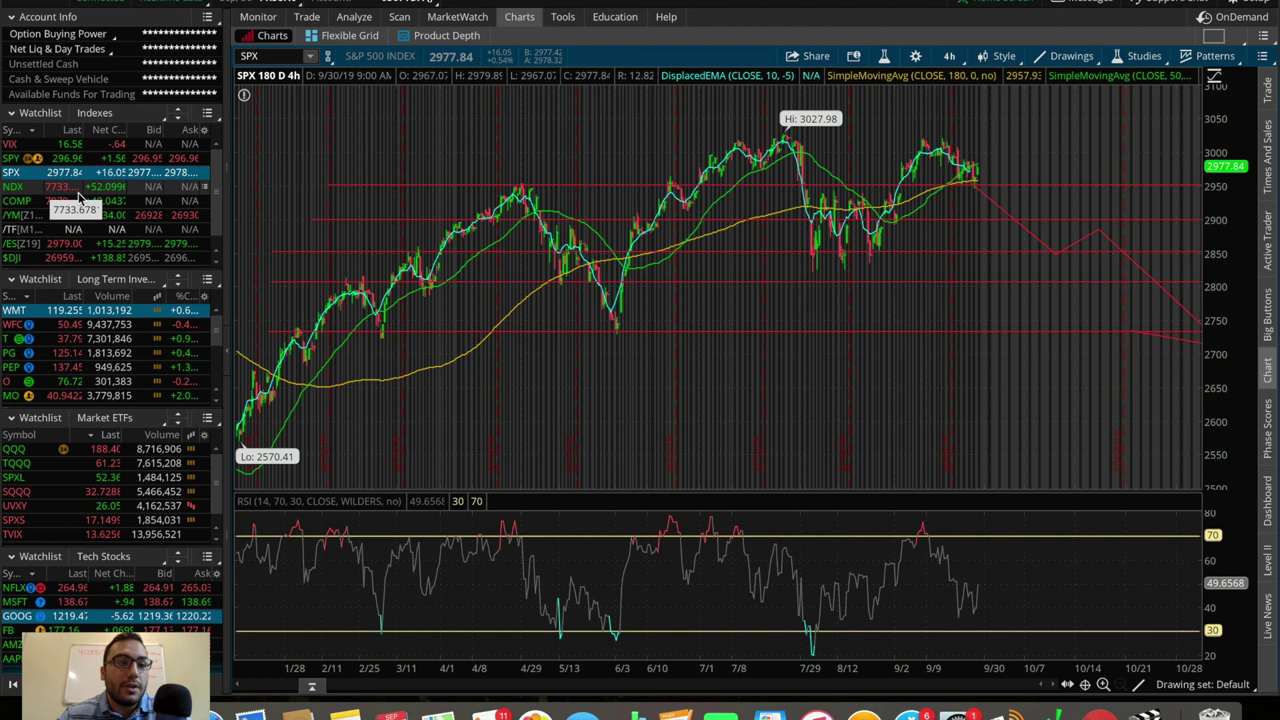
# Start a new watchlist from the Indexes watchlist and name it "Short Term Trades".
pyautogui.click(114, 116)
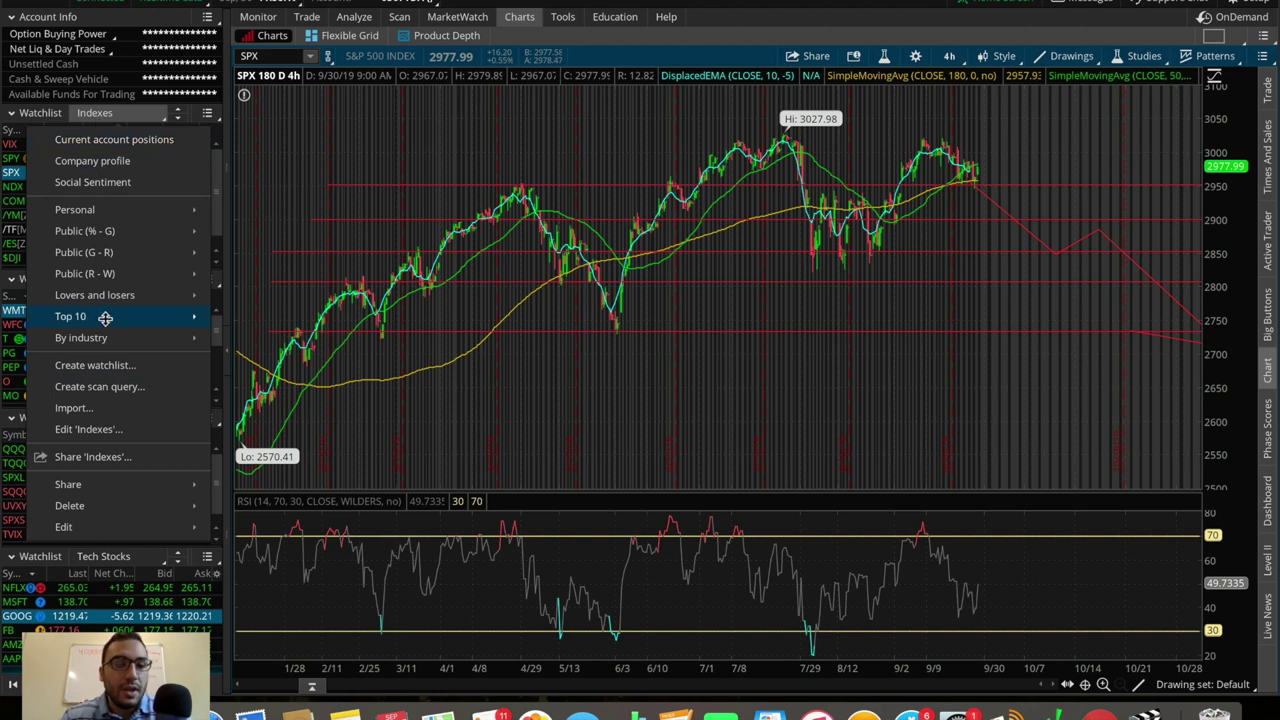
pyautogui.click(110, 366)
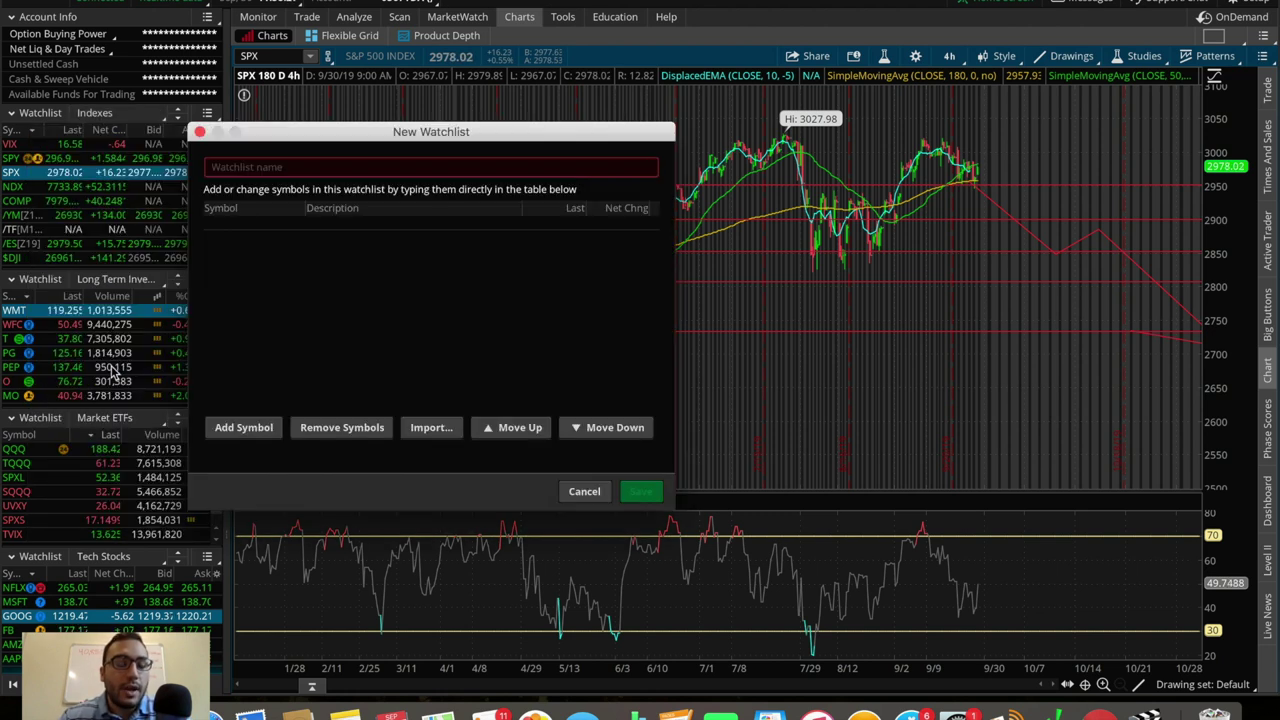
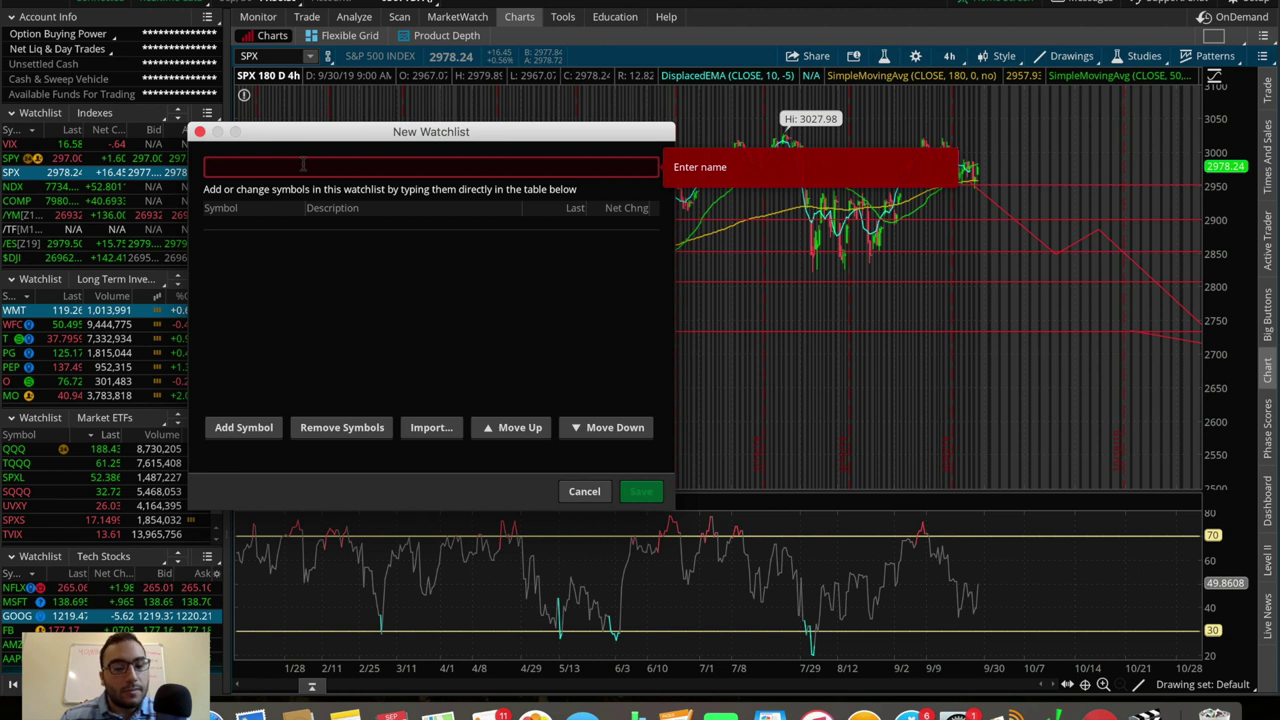
pyautogui.write('Short')
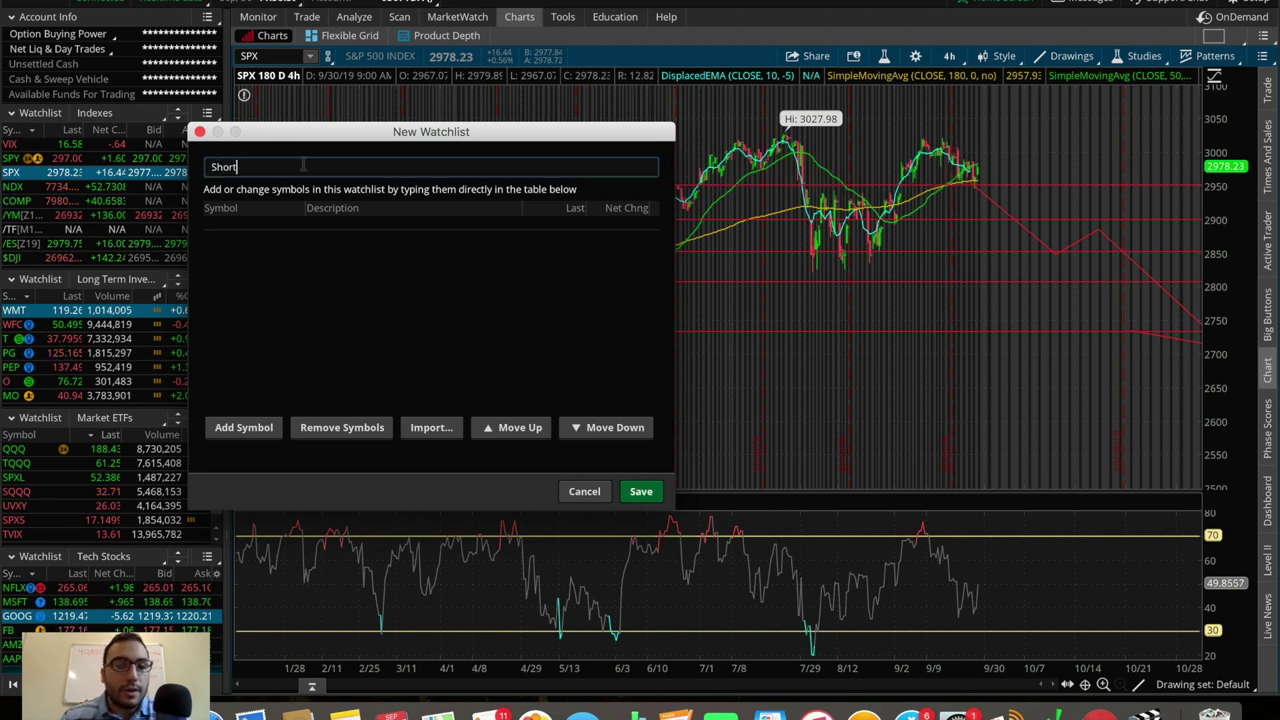
pyautogui.write(' Term Trades')
# Add the symbols CMG, PYPL and T to the Short Term Trades watchlist.
pyautogui.click(264, 224)
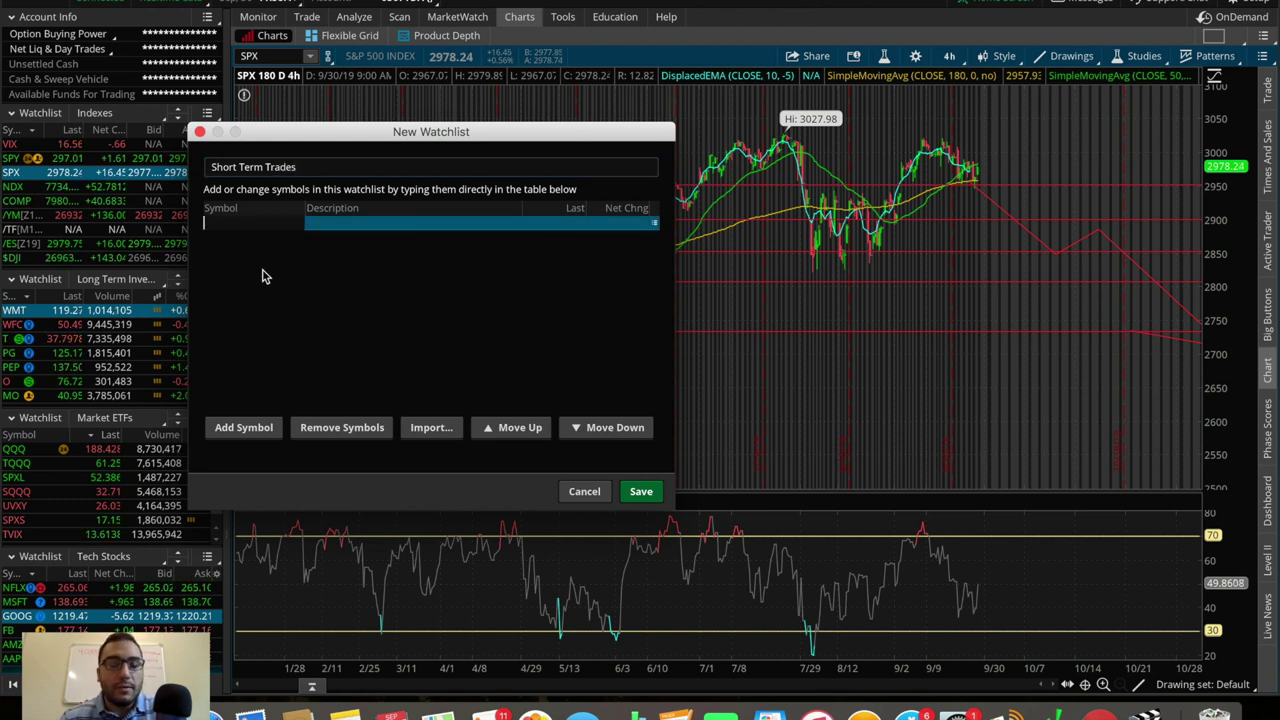
pyautogui.write('CMG')
pyautogui.press('Return')
pyautogui.click(234, 239)
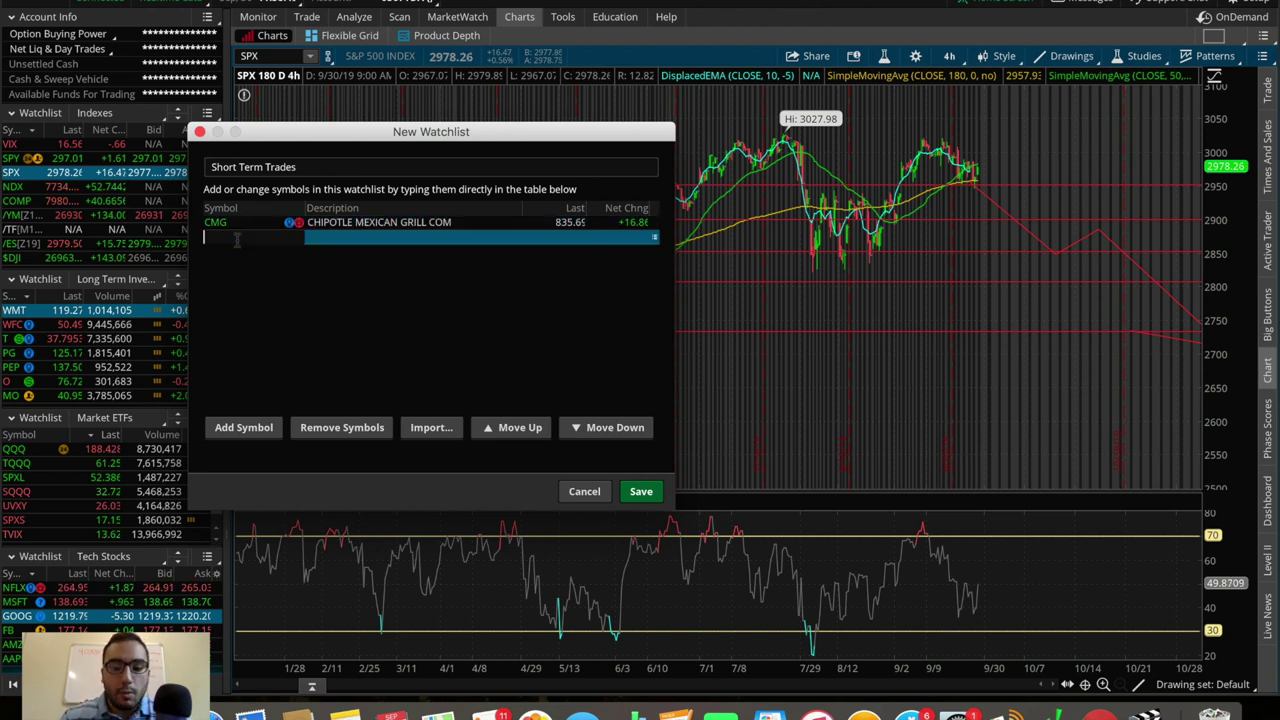
pyautogui.write('PYPL')
pyautogui.press('Return')
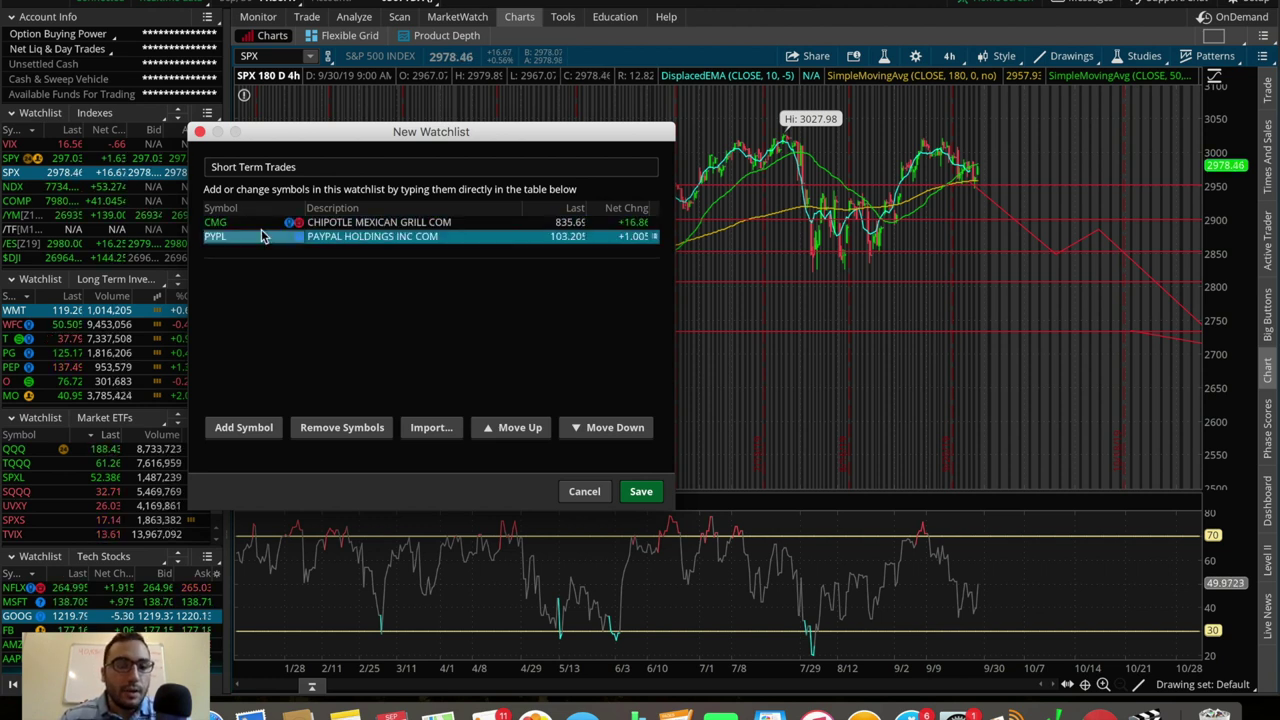
pyautogui.click(245, 251)
pyautogui.write('T')
pyautogui.press('Return')
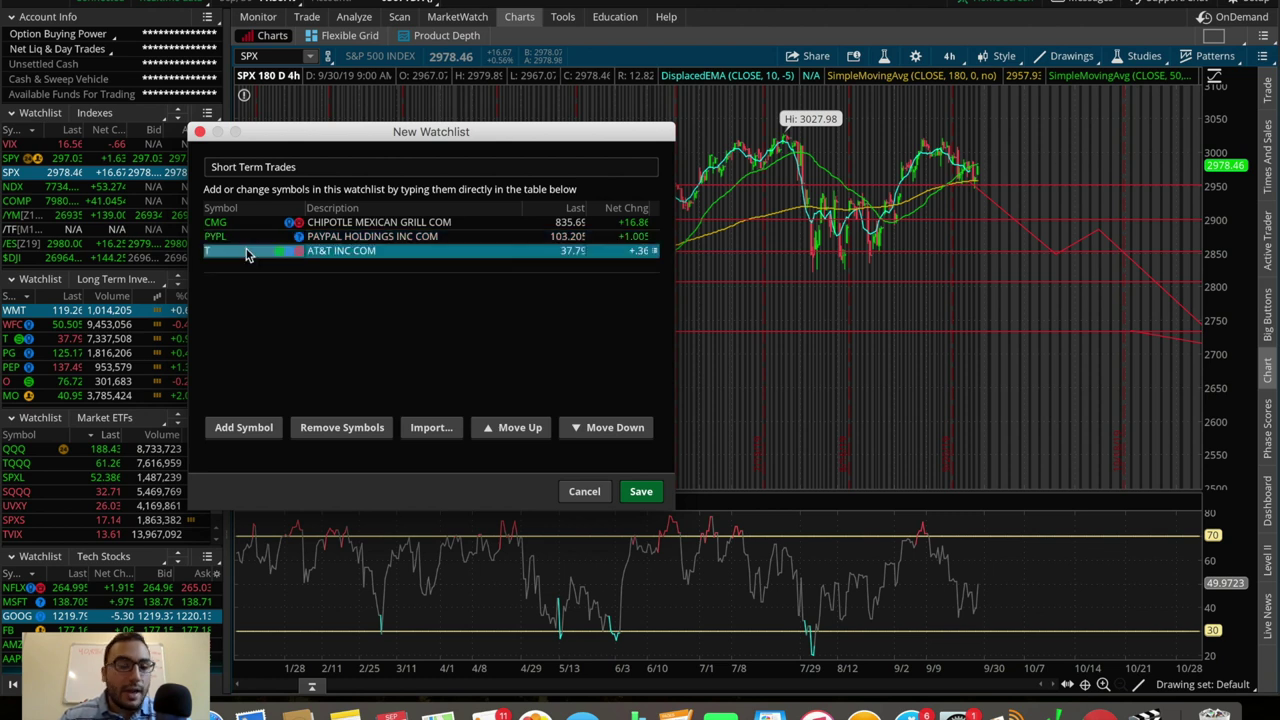
# Add the symbols PG and GOOG to the Short Term Trades watchlist and save it.
pyautogui.click(235, 263)
pyautogui.write('PG')
pyautogui.press('Return')
pyautogui.click(231, 280)
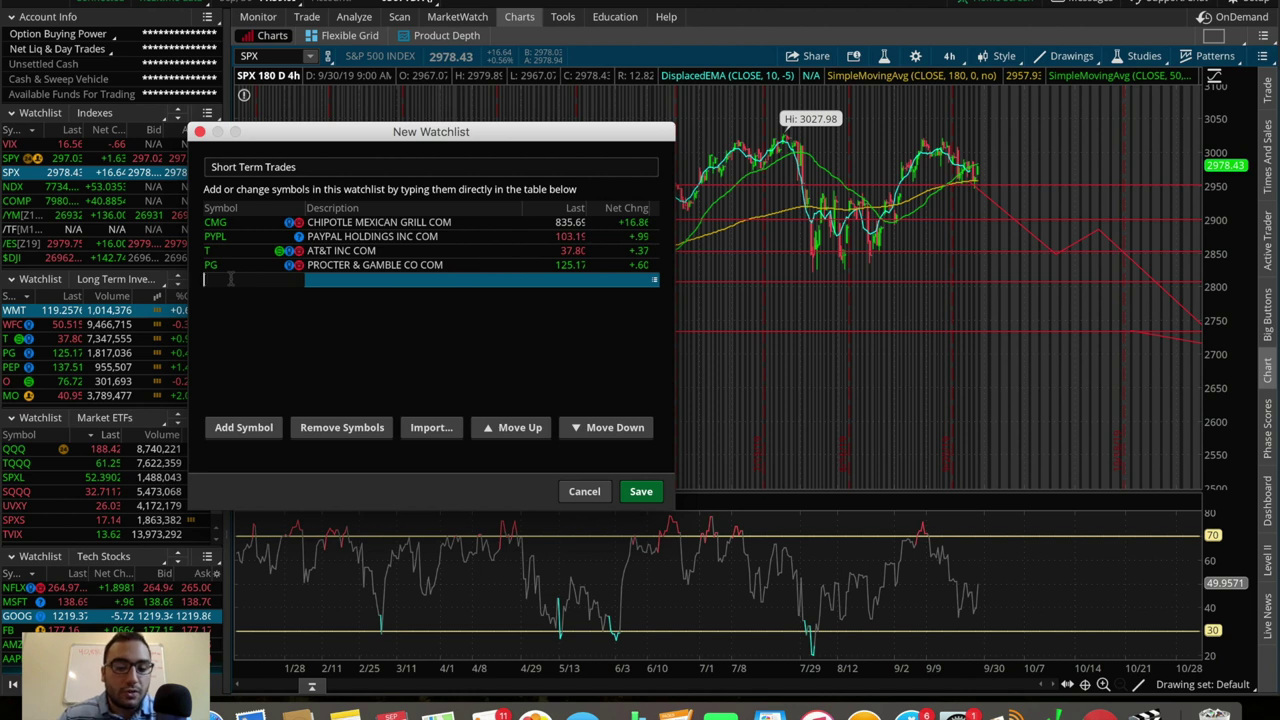
pyautogui.write('OOG')
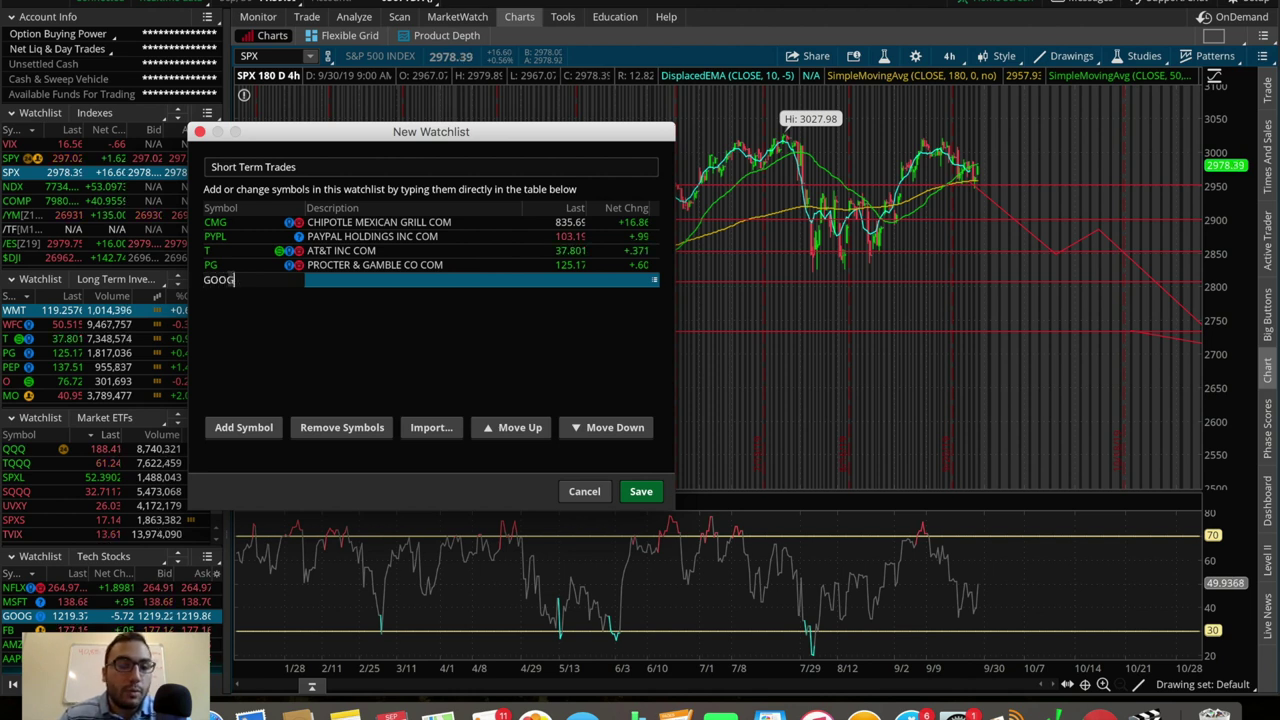
pyautogui.press('Return')
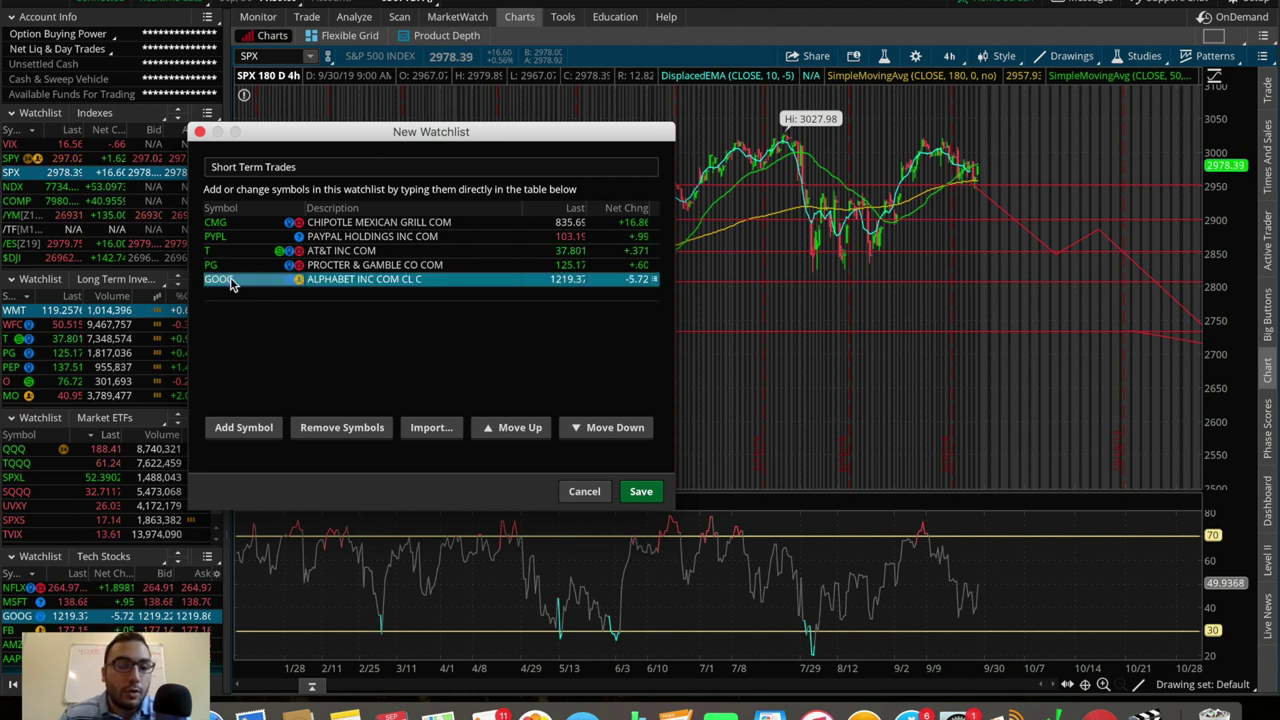
pyautogui.click(641, 492)
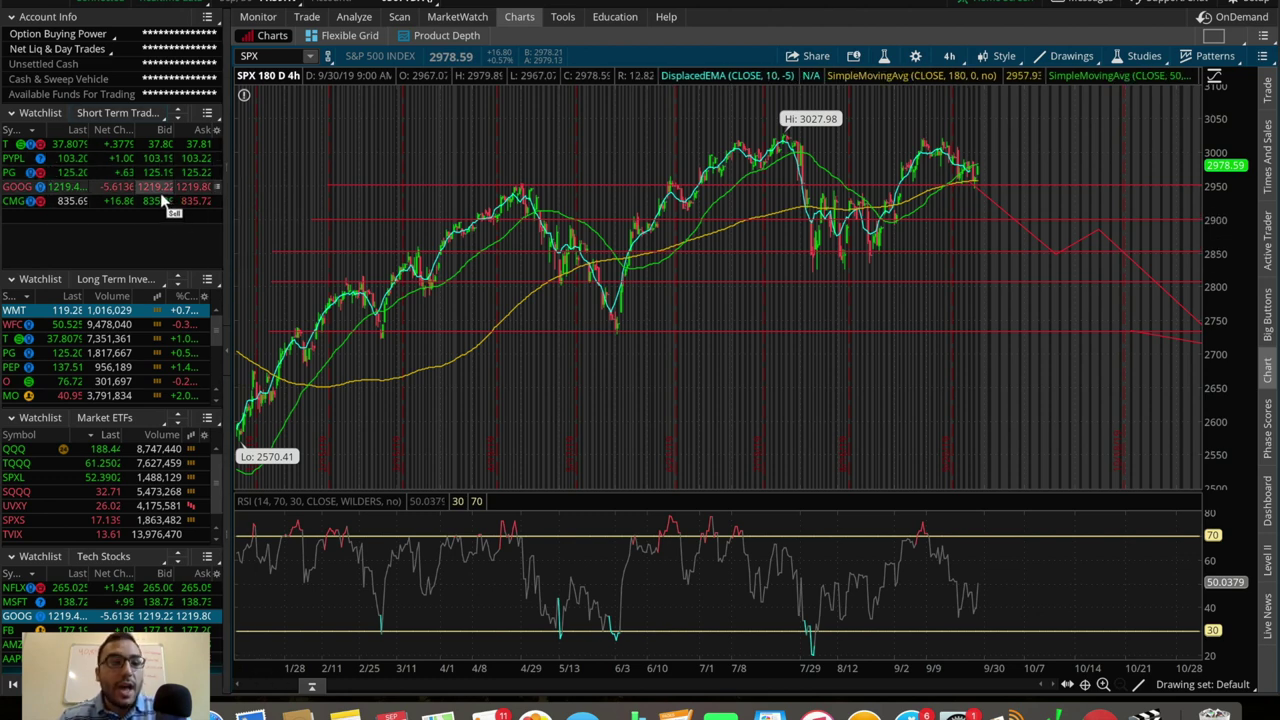
# Switch the Long Term Investments watchlist panel to the personal WEED STOCKS watchlist.
pyautogui.click(166, 279)
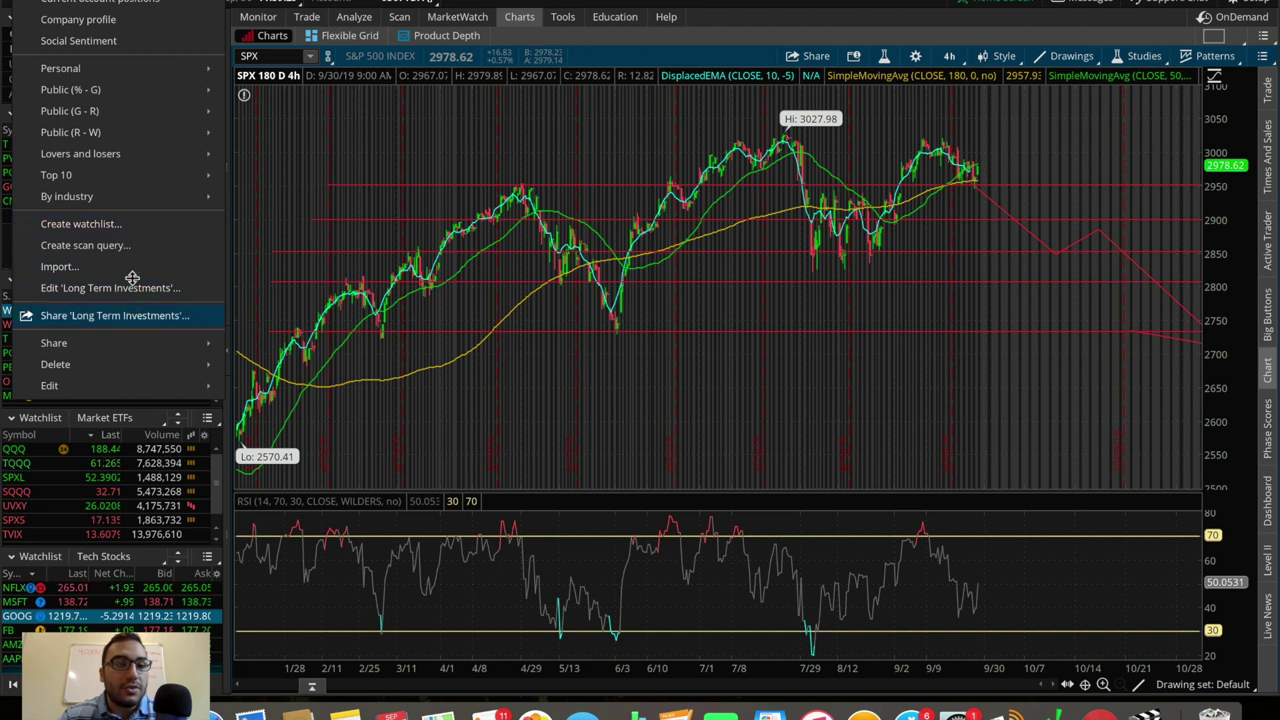
pyautogui.moveTo(130, 67)
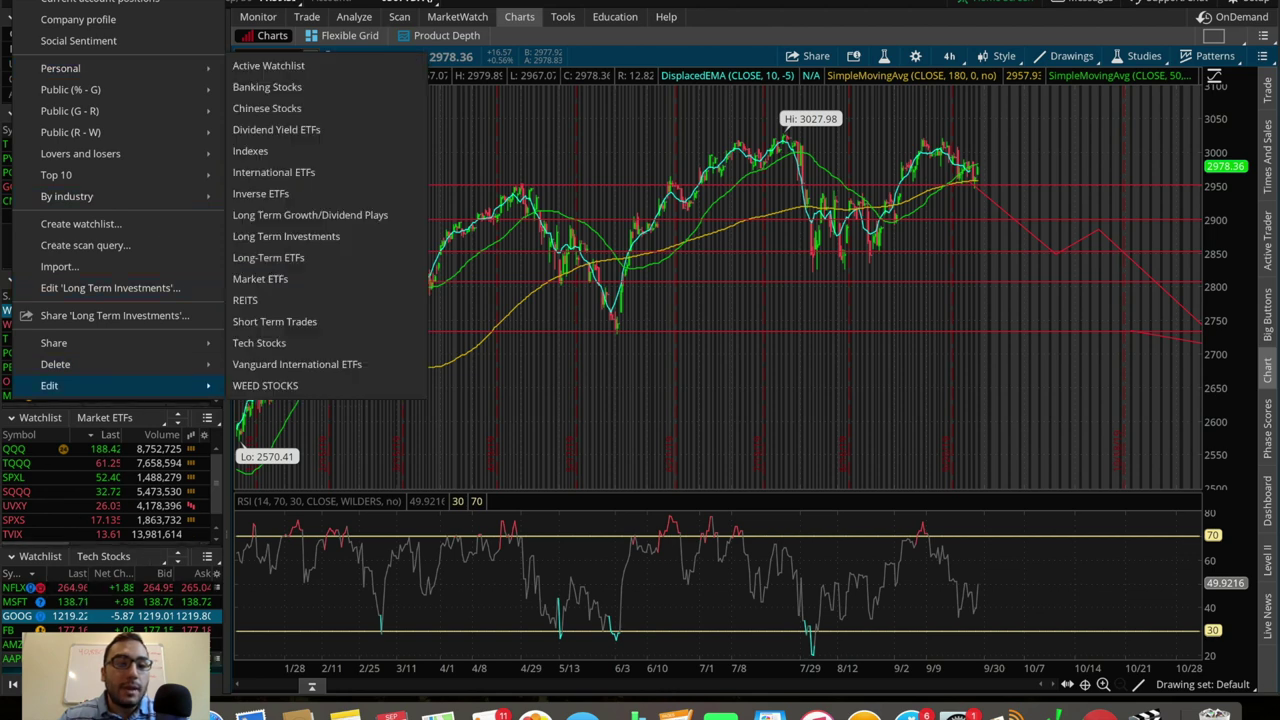
pyautogui.moveTo(54, 343)
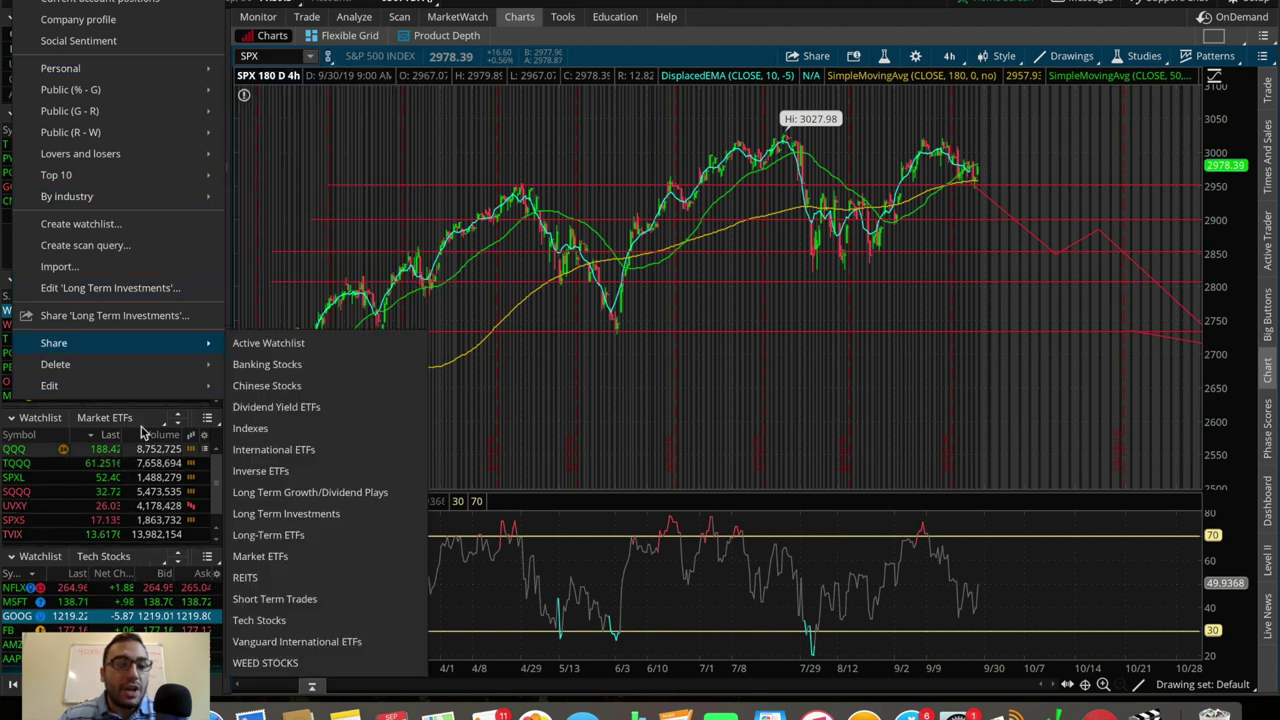
pyautogui.moveTo(140, 195)
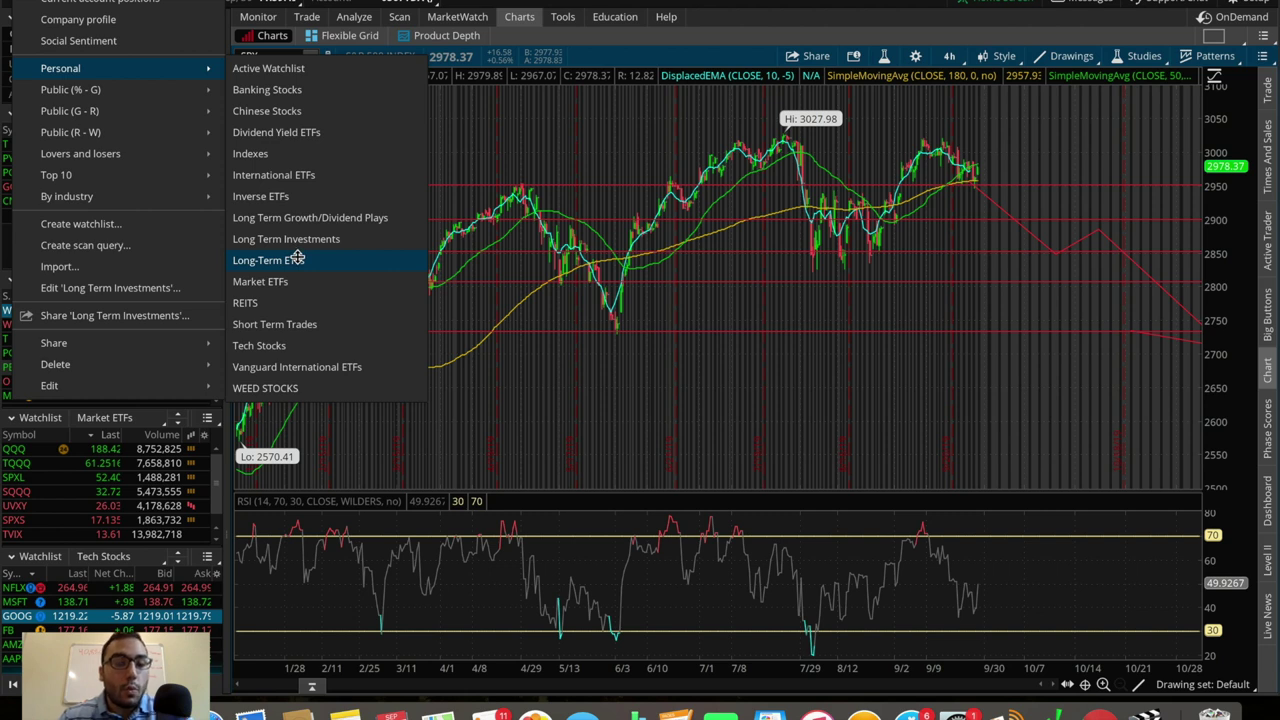
pyautogui.click(288, 387)
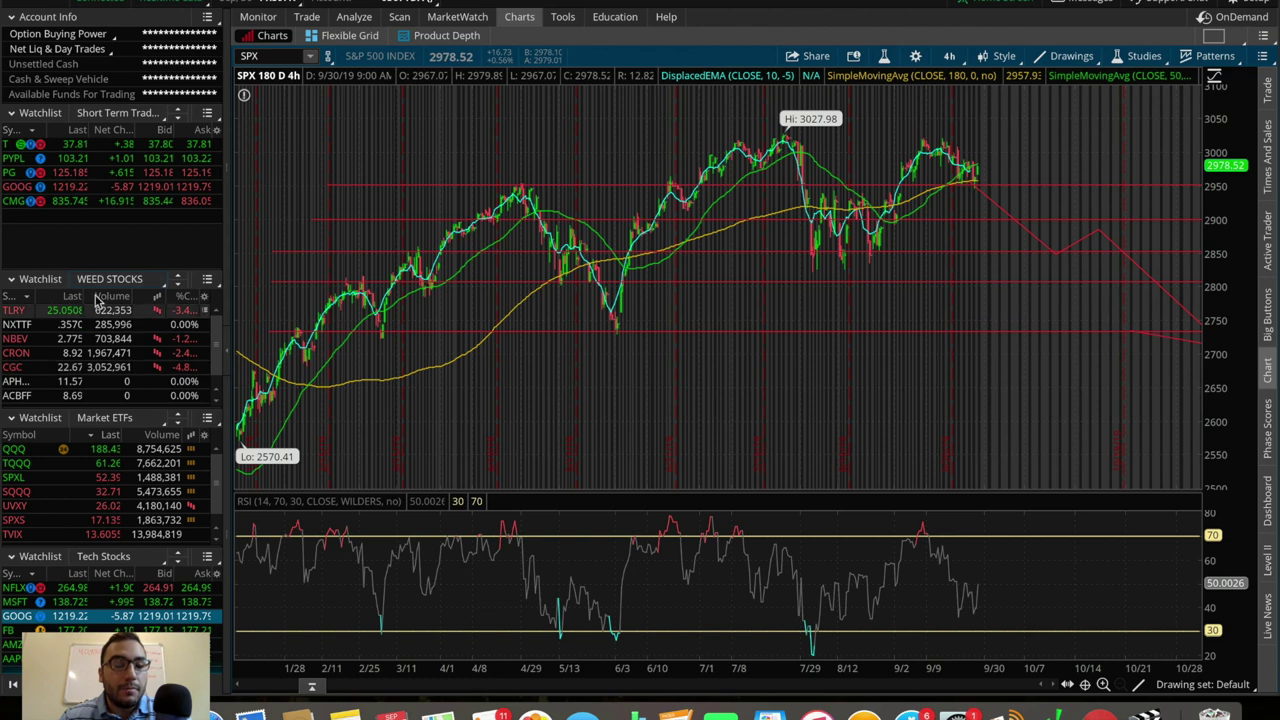
# Switch the Market ETFs watchlist panel to the personal Long-Term ETFs watchlist.
pyautogui.click(105, 418)
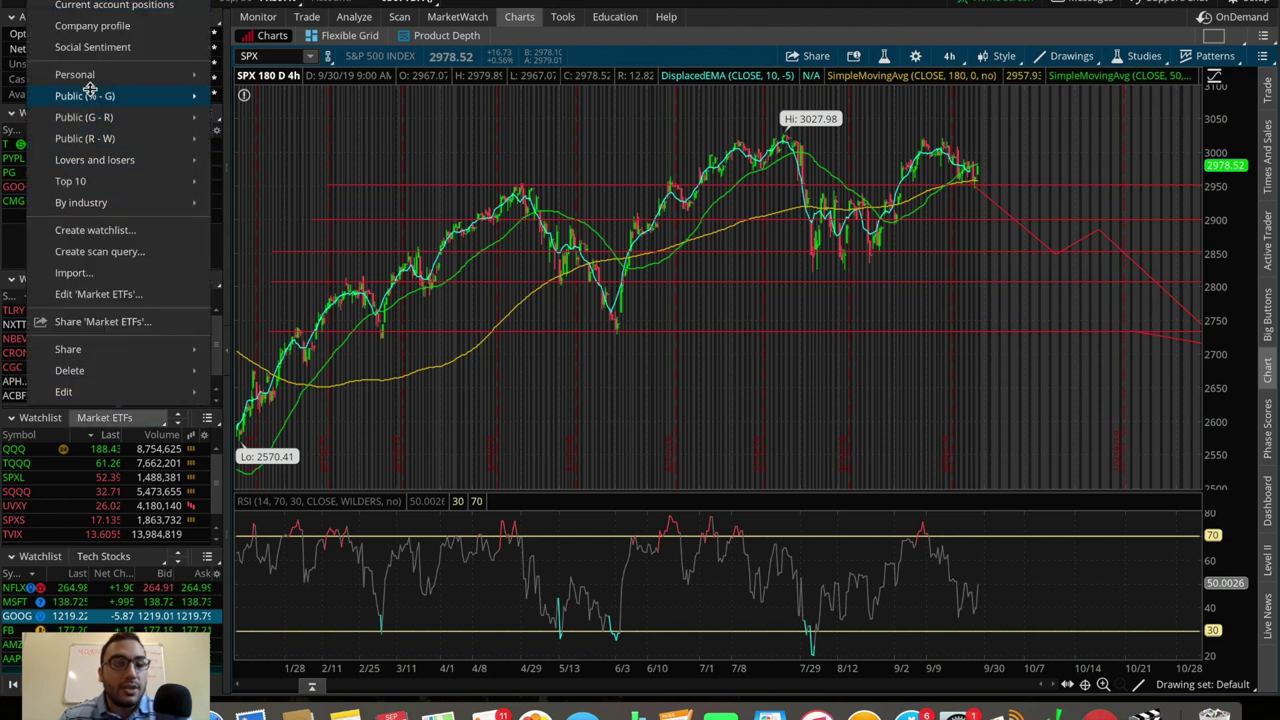
pyautogui.moveTo(75, 76)
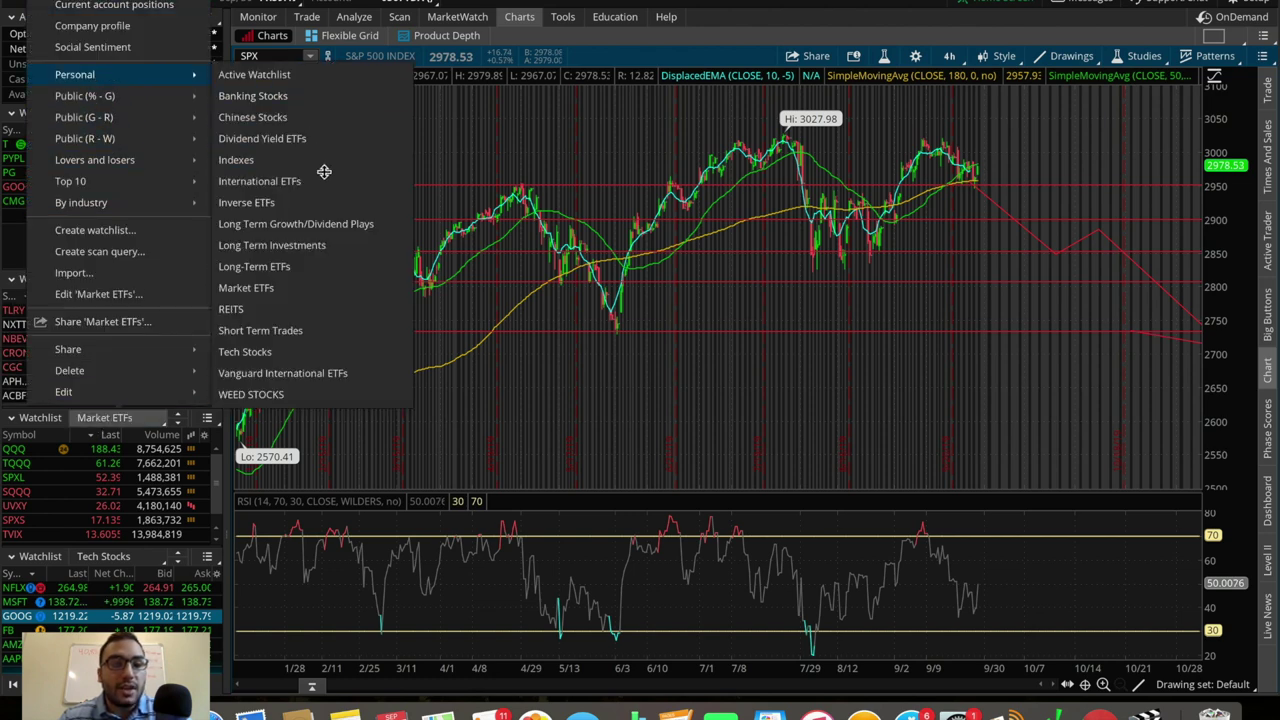
pyautogui.click(316, 262)
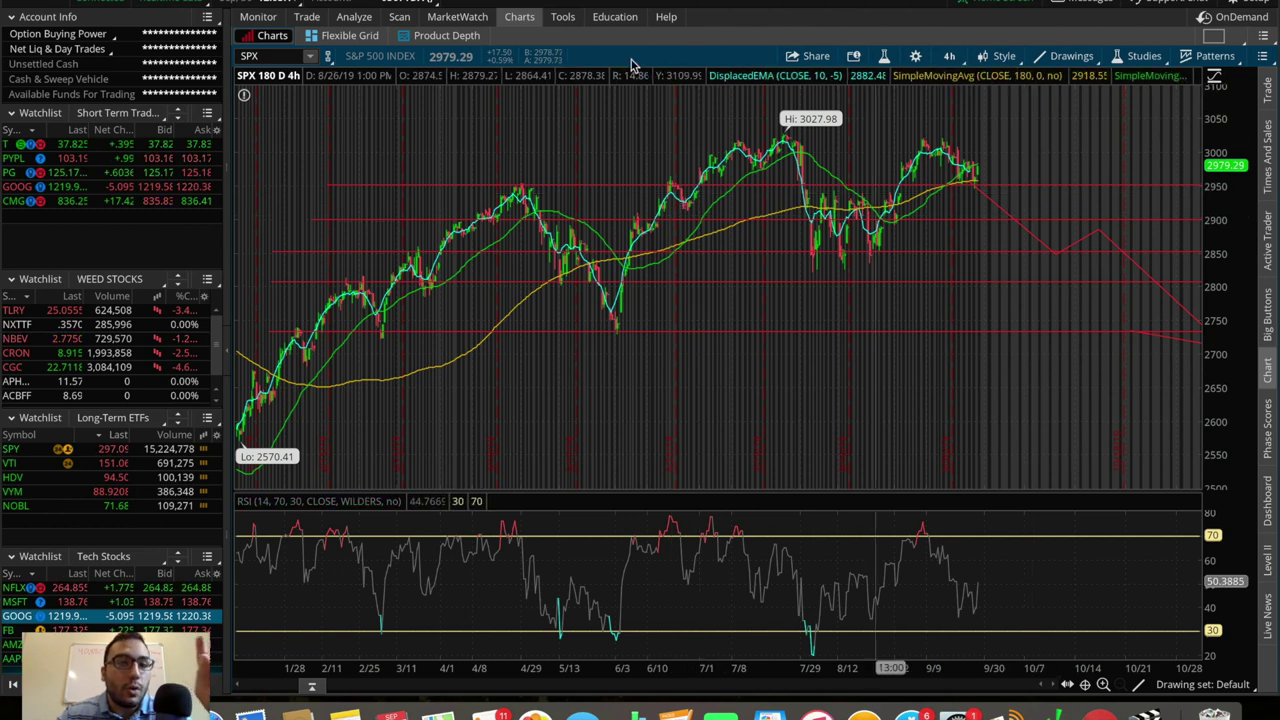
# Run a Stock Hacker scan of all stocks with the existing Last, Volume and Beta filters and look through the matches.
pyautogui.moveTo(512, 28)
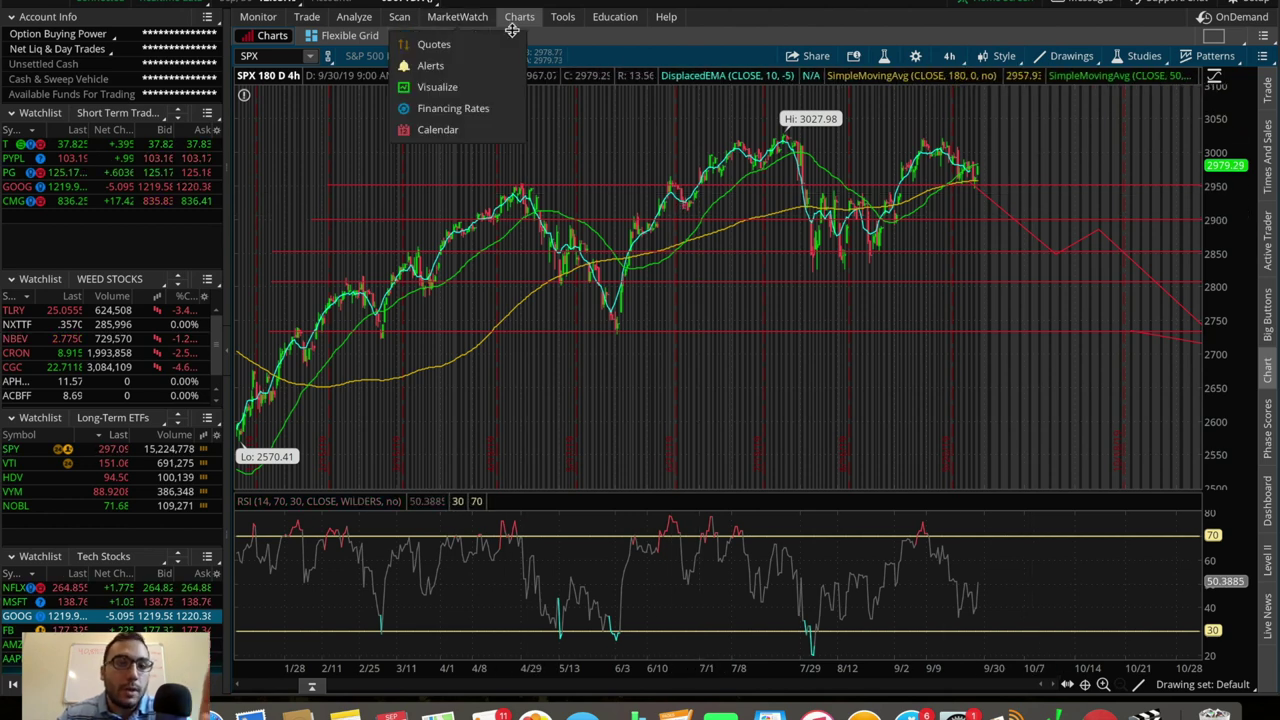
pyautogui.moveTo(399, 17)
pyautogui.click(399, 17)
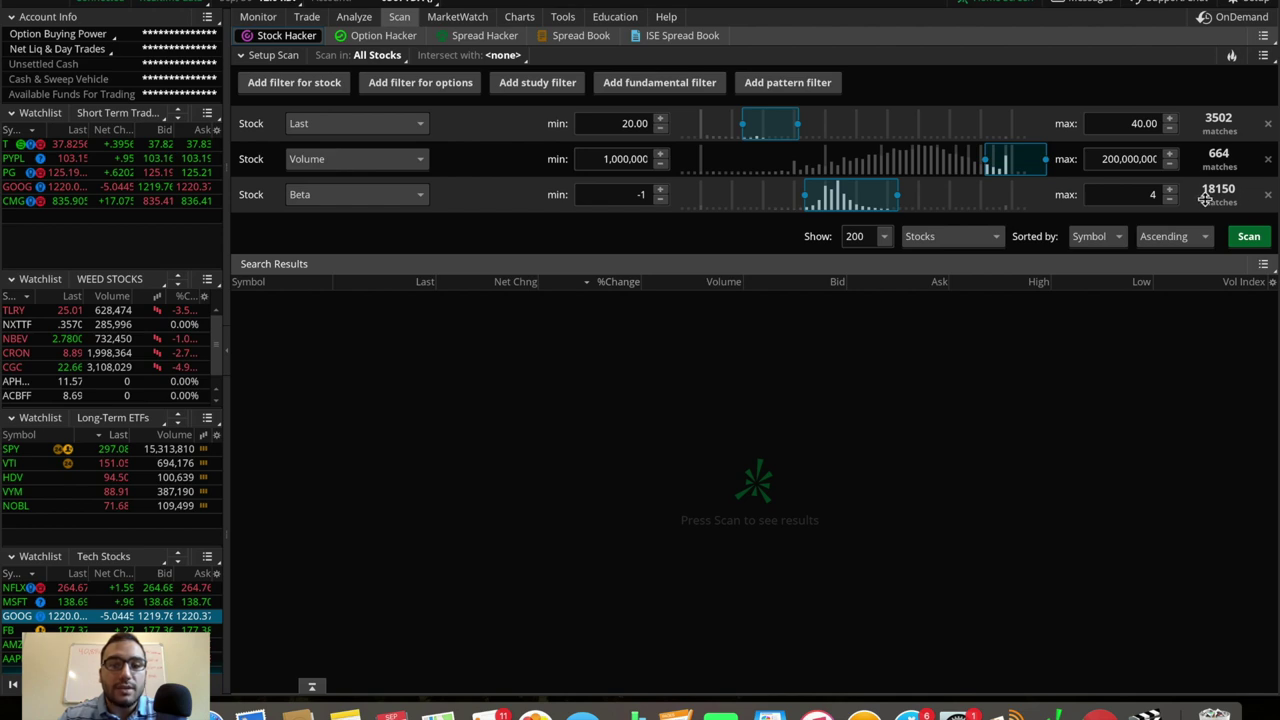
pyautogui.click(1248, 236)
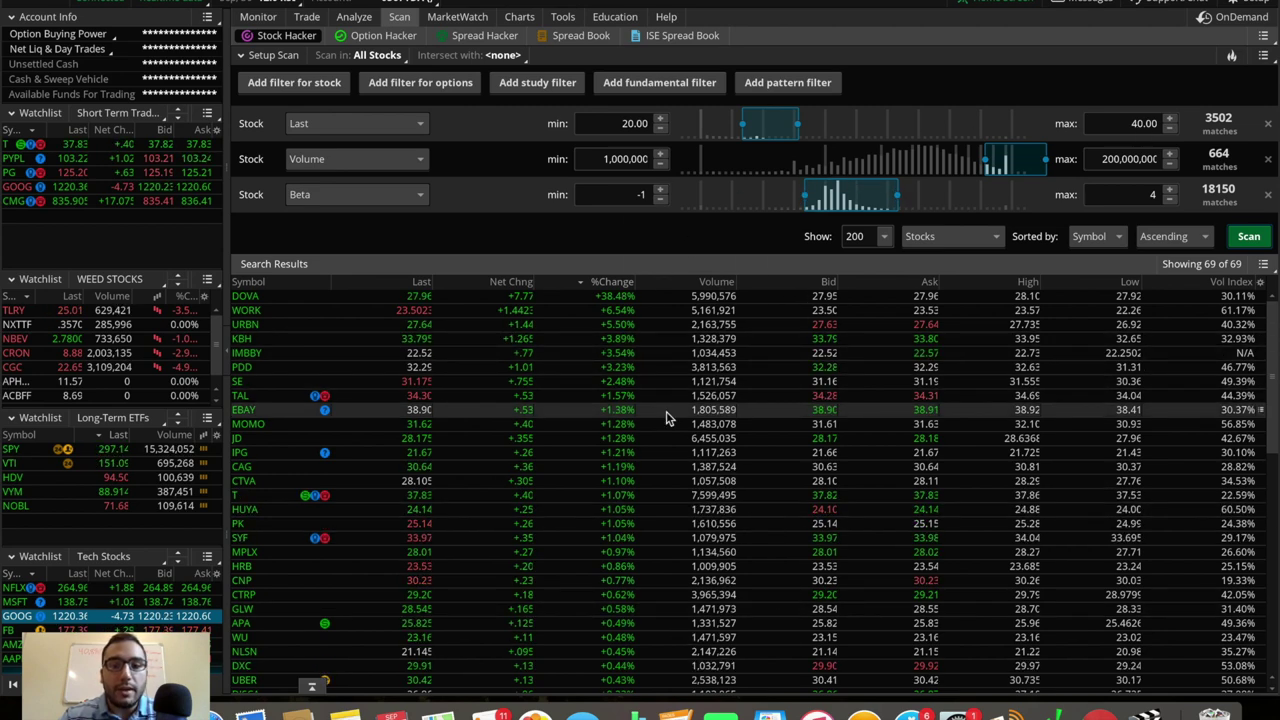
pyautogui.scroll(-10, 668, 418)
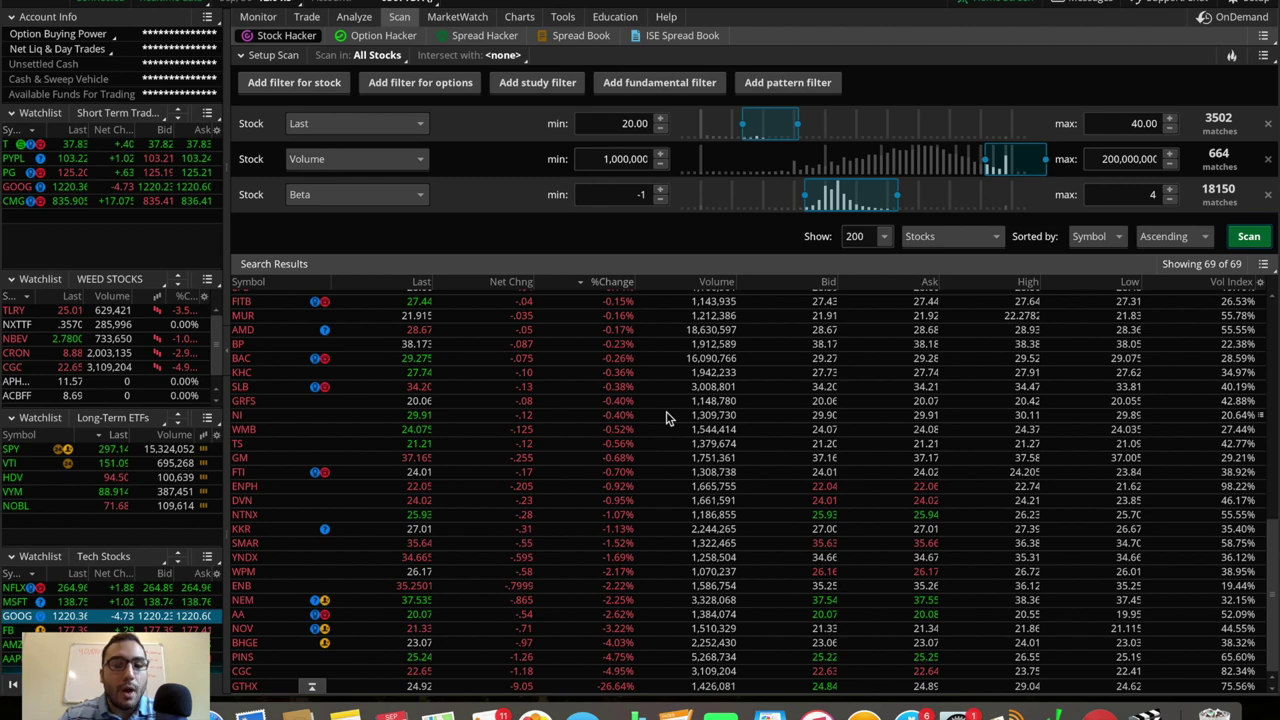
pyautogui.scroll(10, 668, 418)
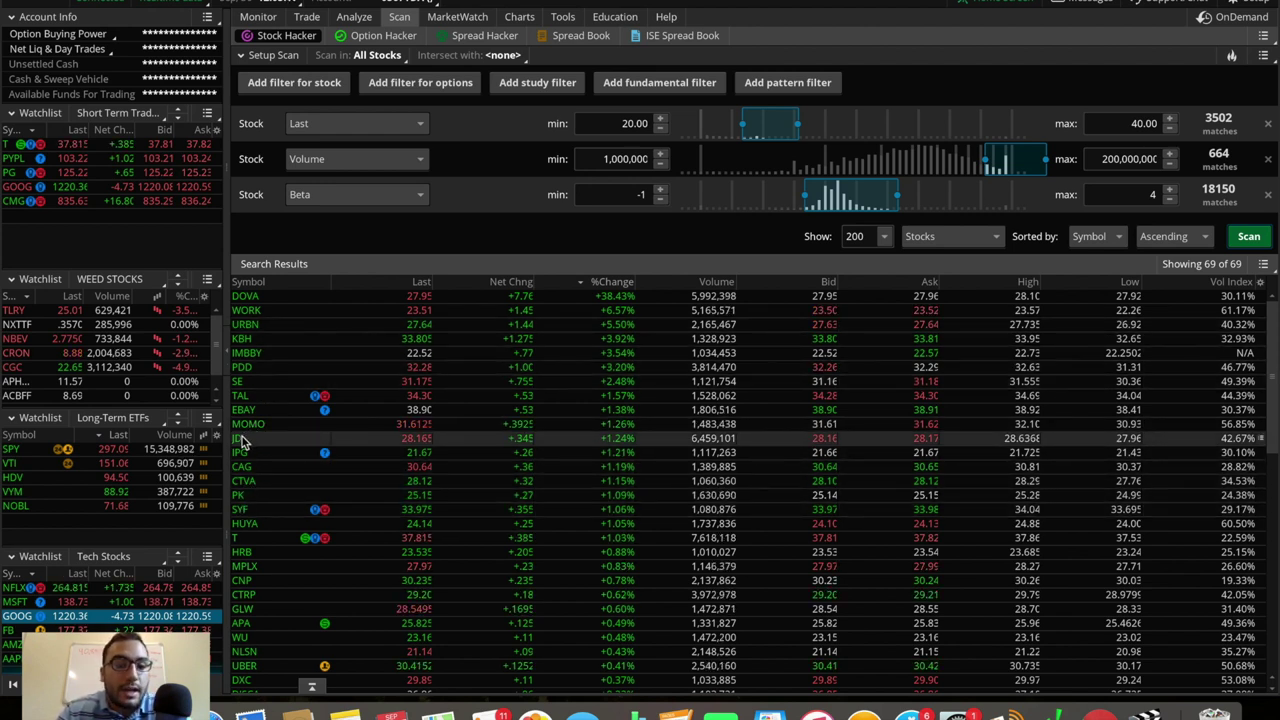
# Load the stock JD from the scan results into the chart.
pyautogui.click(519, 16)
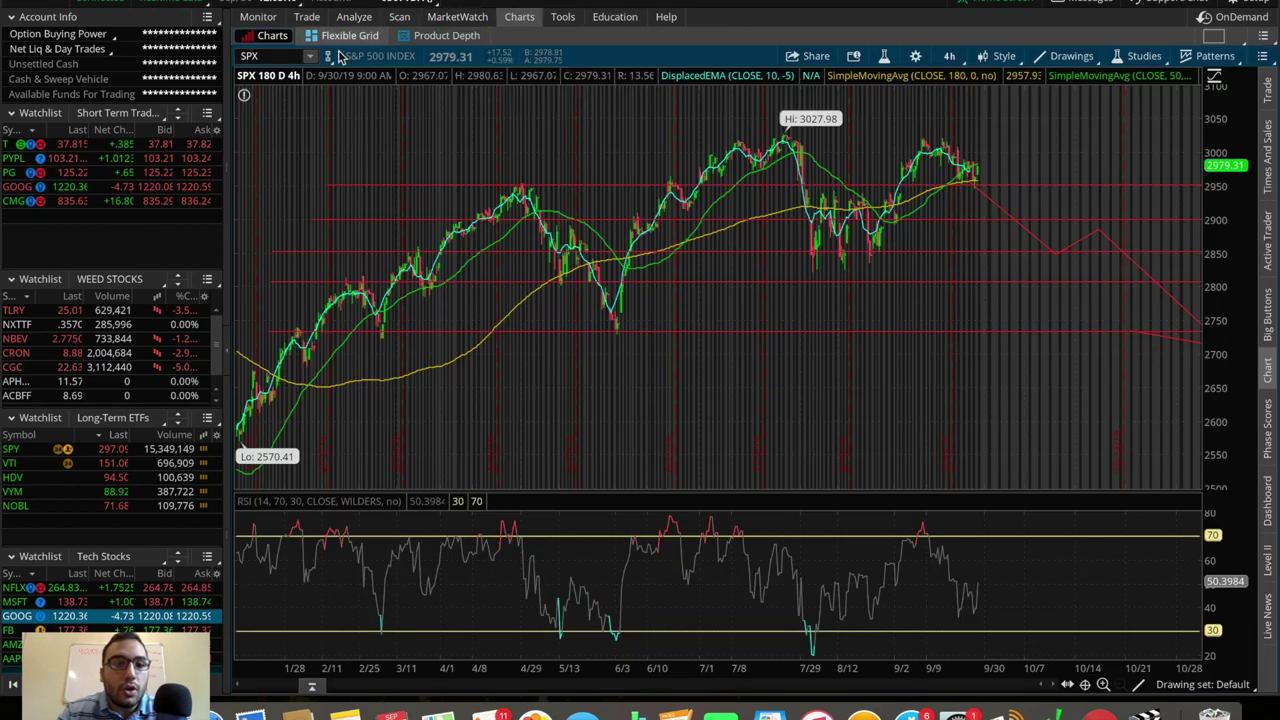
pyautogui.click(283, 57)
pyautogui.write('JD')
pyautogui.press('Return')
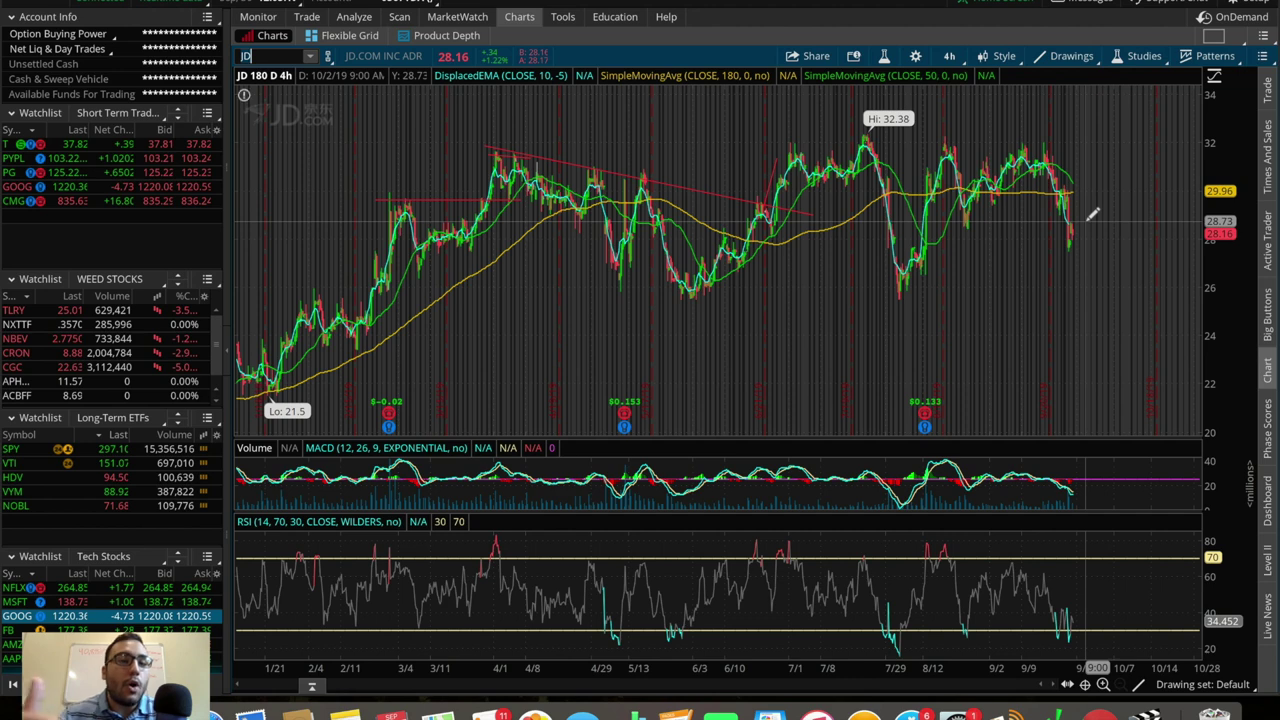
# Try EPS instead of Beta in the third Stock Hacker filter and browse the other available criteria.
pyautogui.click(399, 17)
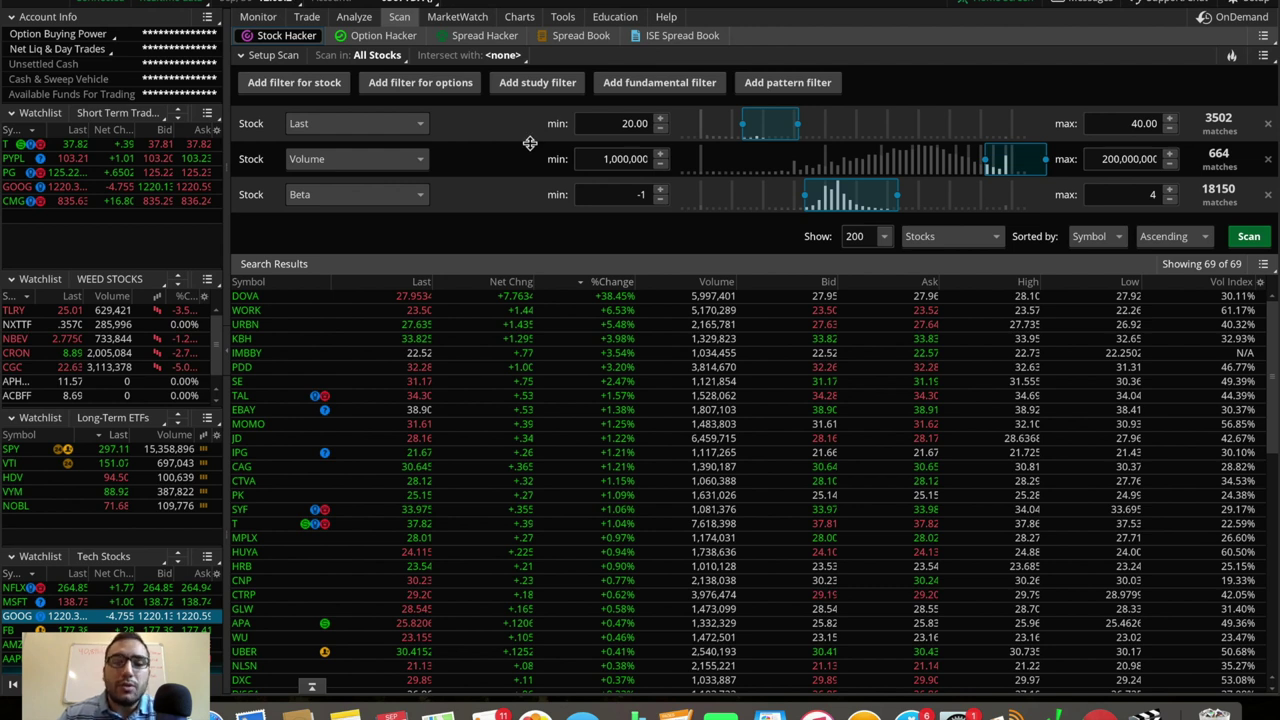
pyautogui.click(336, 194)
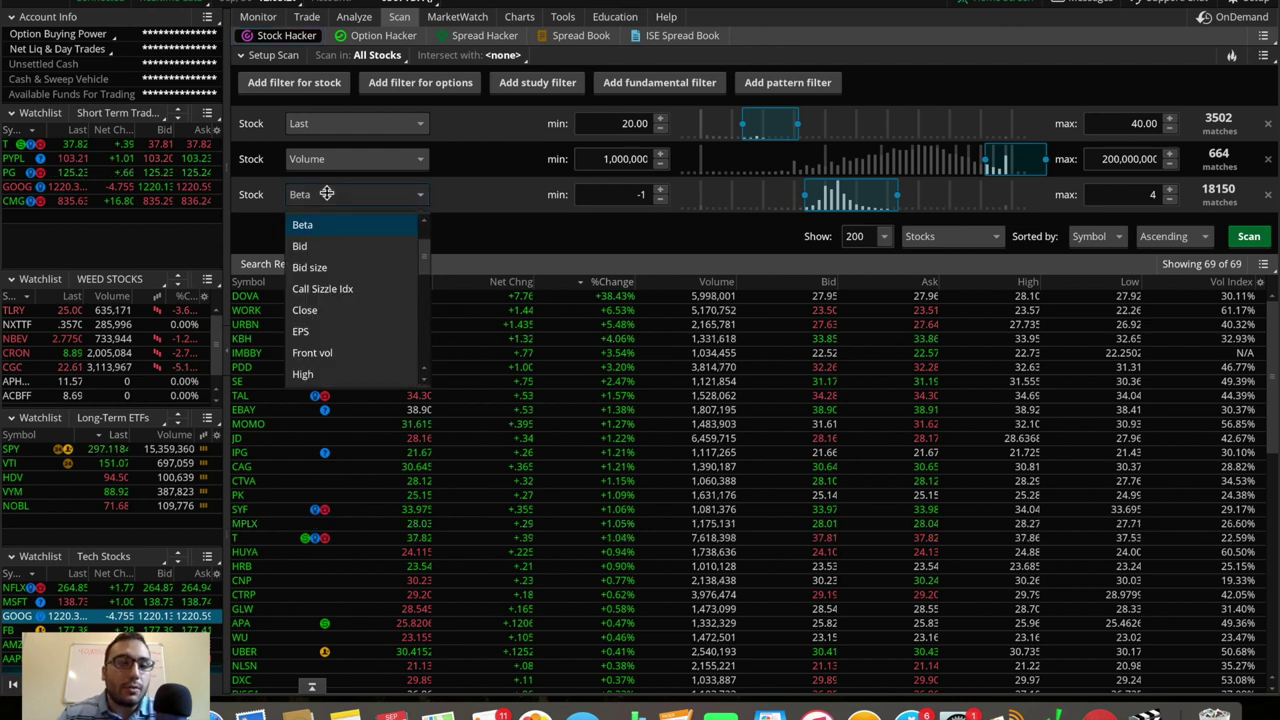
pyautogui.click(334, 329)
pyautogui.click(343, 194)
pyautogui.scroll(-5, 358, 333)
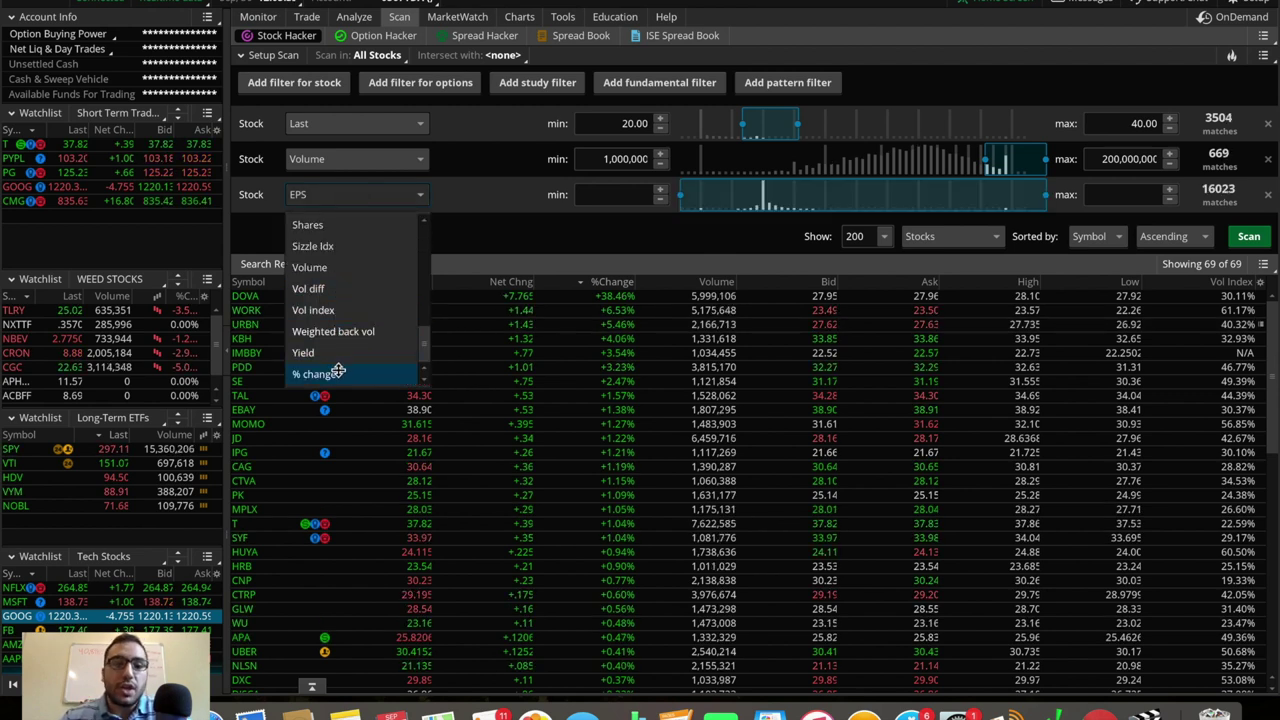
pyautogui.click(393, 194)
pyautogui.click(393, 194)
pyautogui.scroll(3, 364, 285)
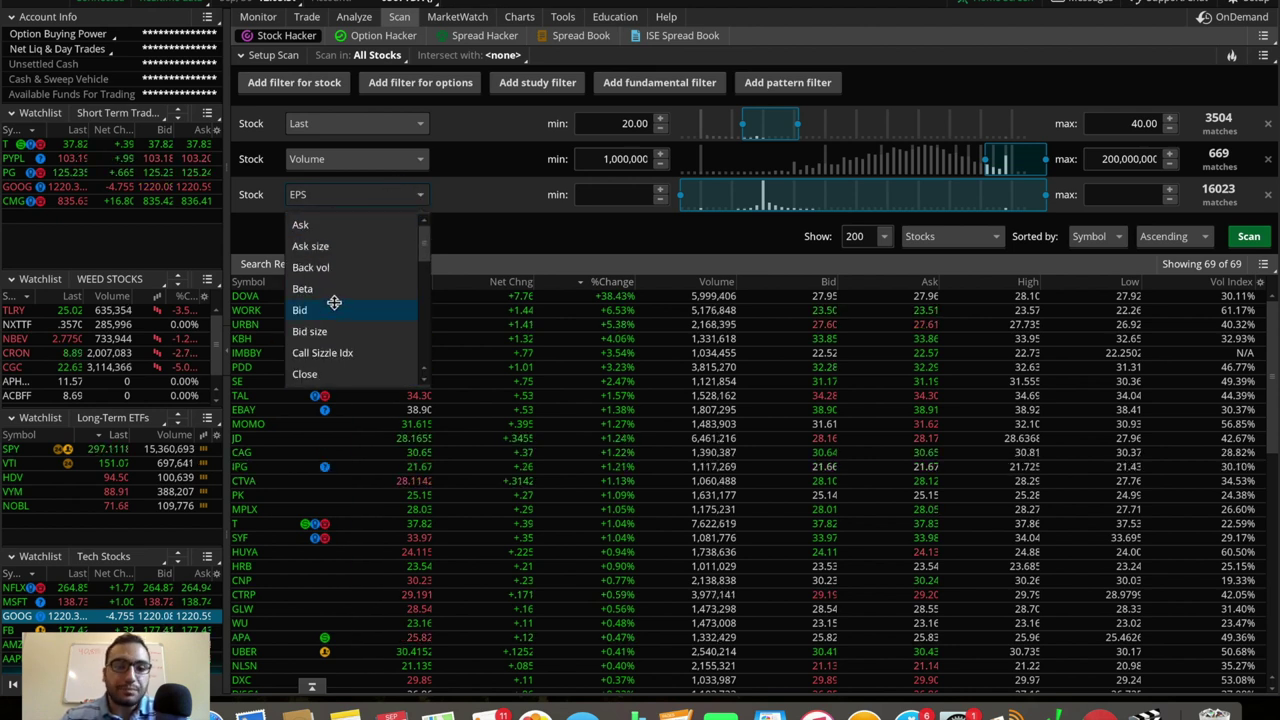
# Set the third scan filter back to Beta with a minimum of -1 and a maximum of 4.
pyautogui.click(318, 289)
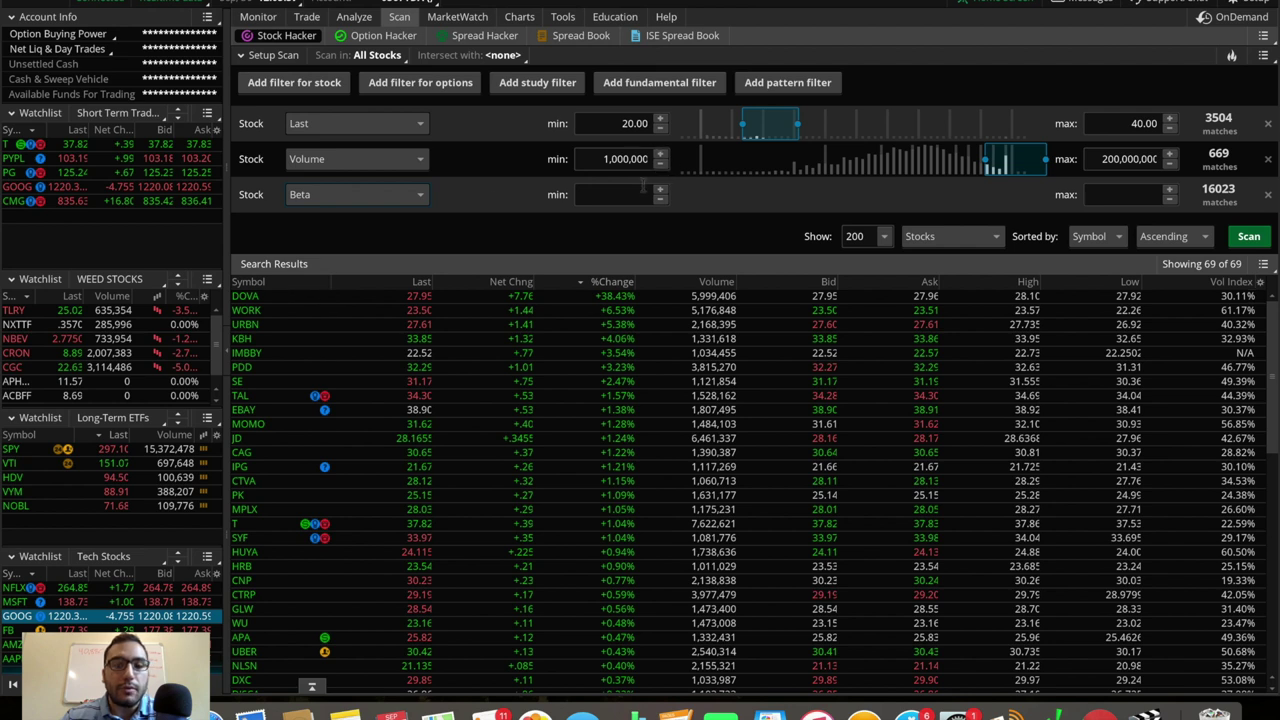
pyautogui.moveTo(618, 194); pyautogui.dragTo(648, 194)
pyautogui.press('BackSpace')
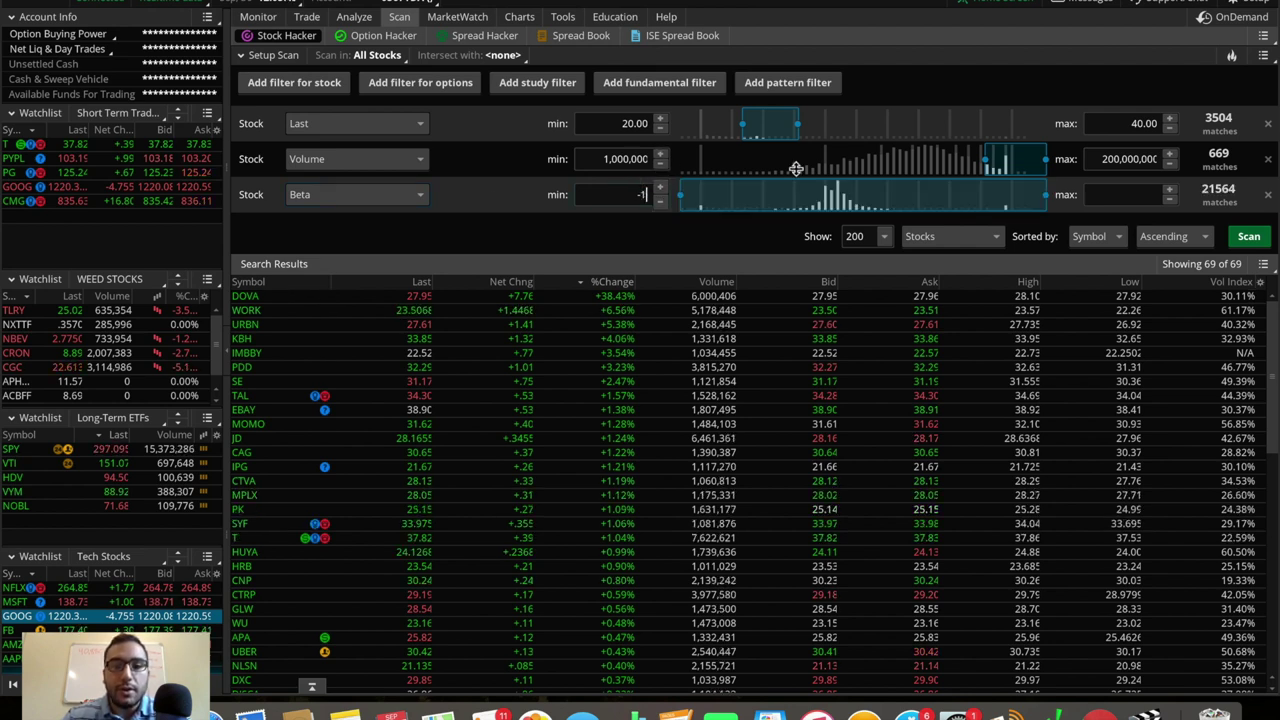
pyautogui.click(1132, 194)
pyautogui.doubleClick(1138, 194)
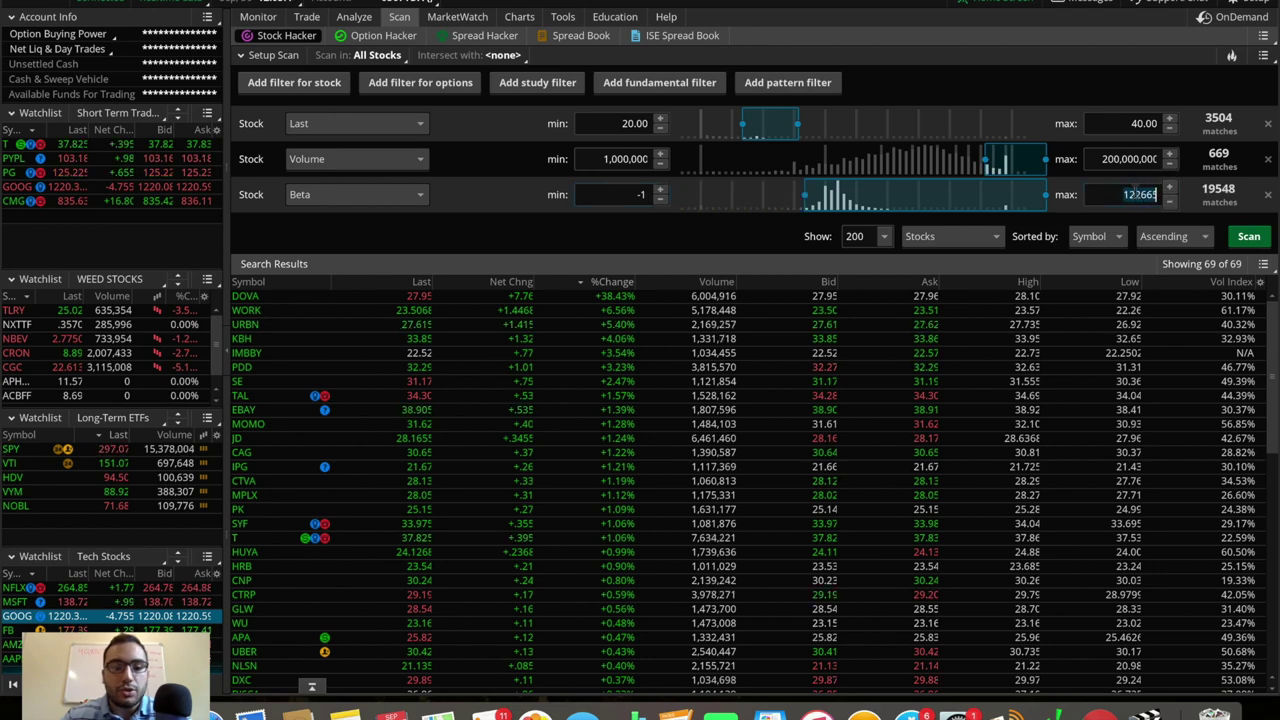
pyautogui.write('4')
pyautogui.press('Return')
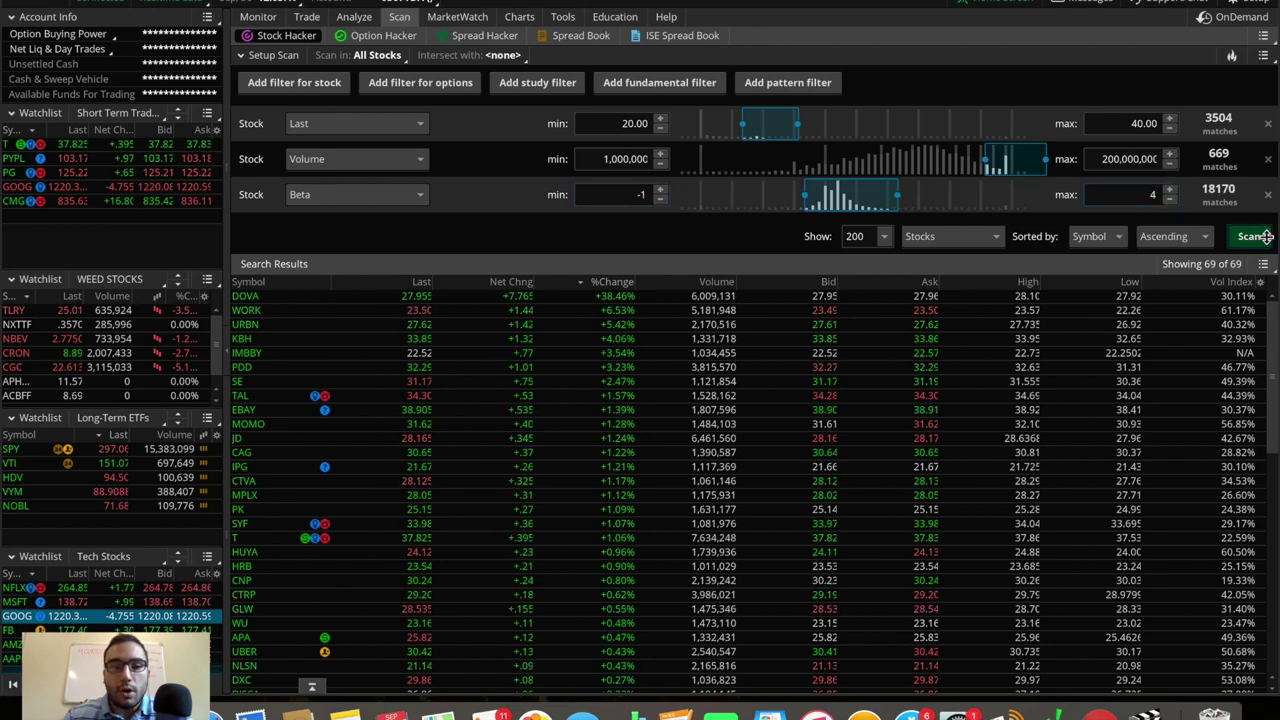
# Sort the scan results by percentage change in ascending and descending order, and by volume.
pyautogui.click(622, 283)
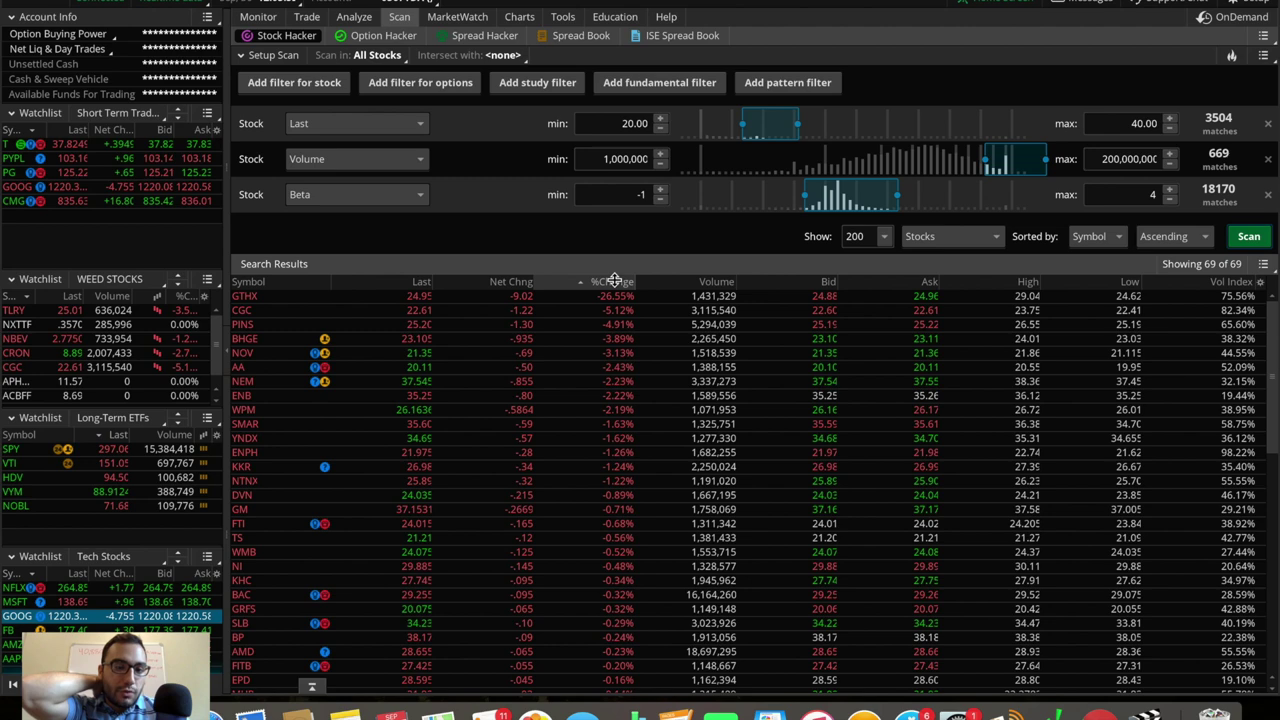
pyautogui.click(614, 282)
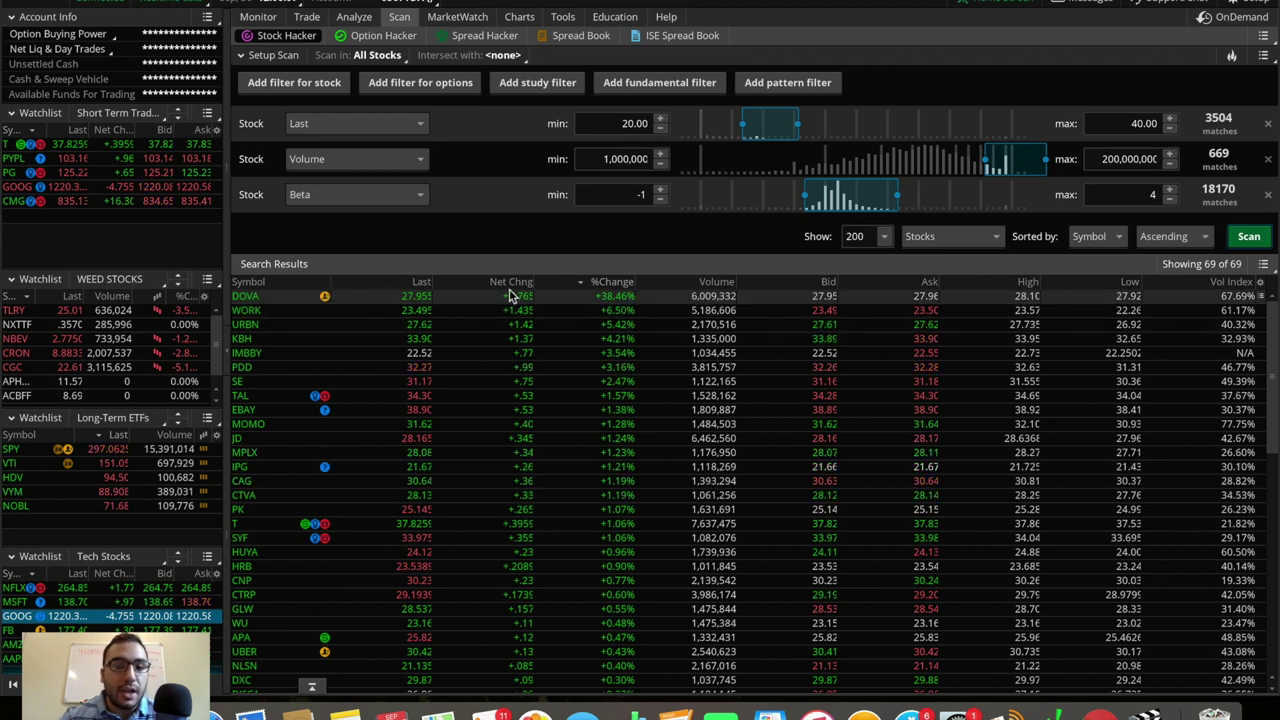
pyautogui.click(716, 282)
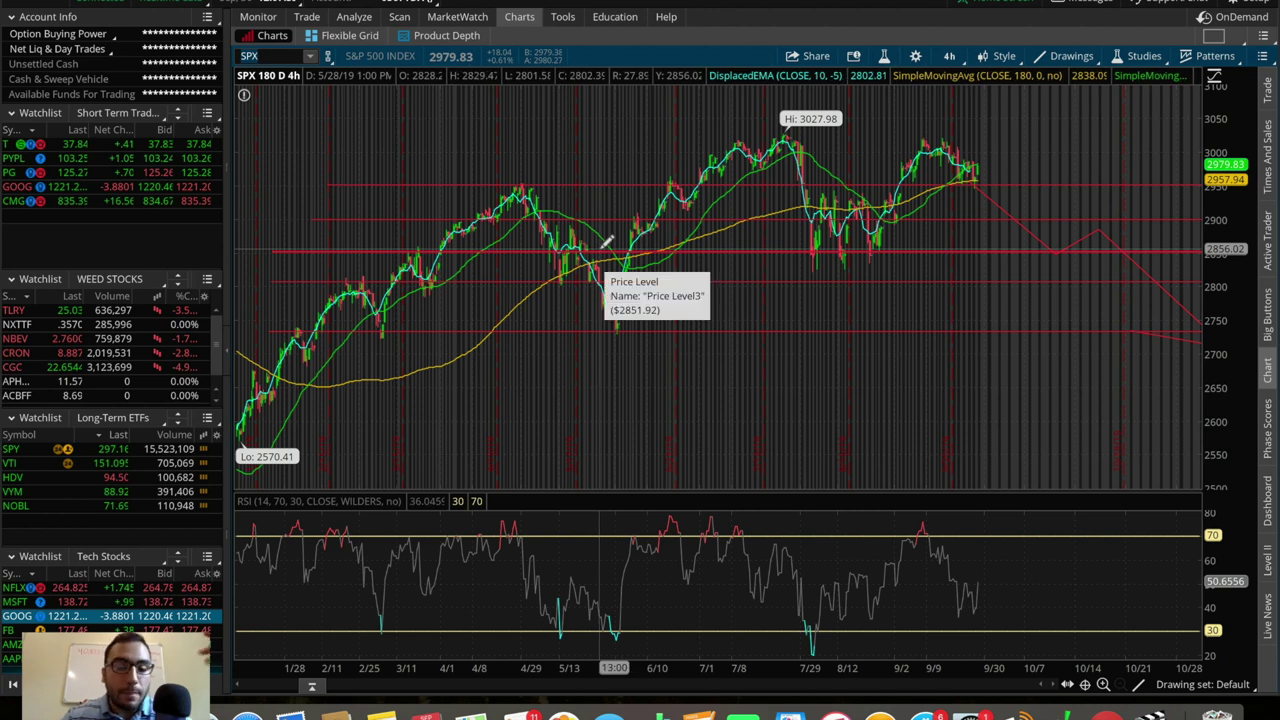
pyautogui.rightClick(686, 380)
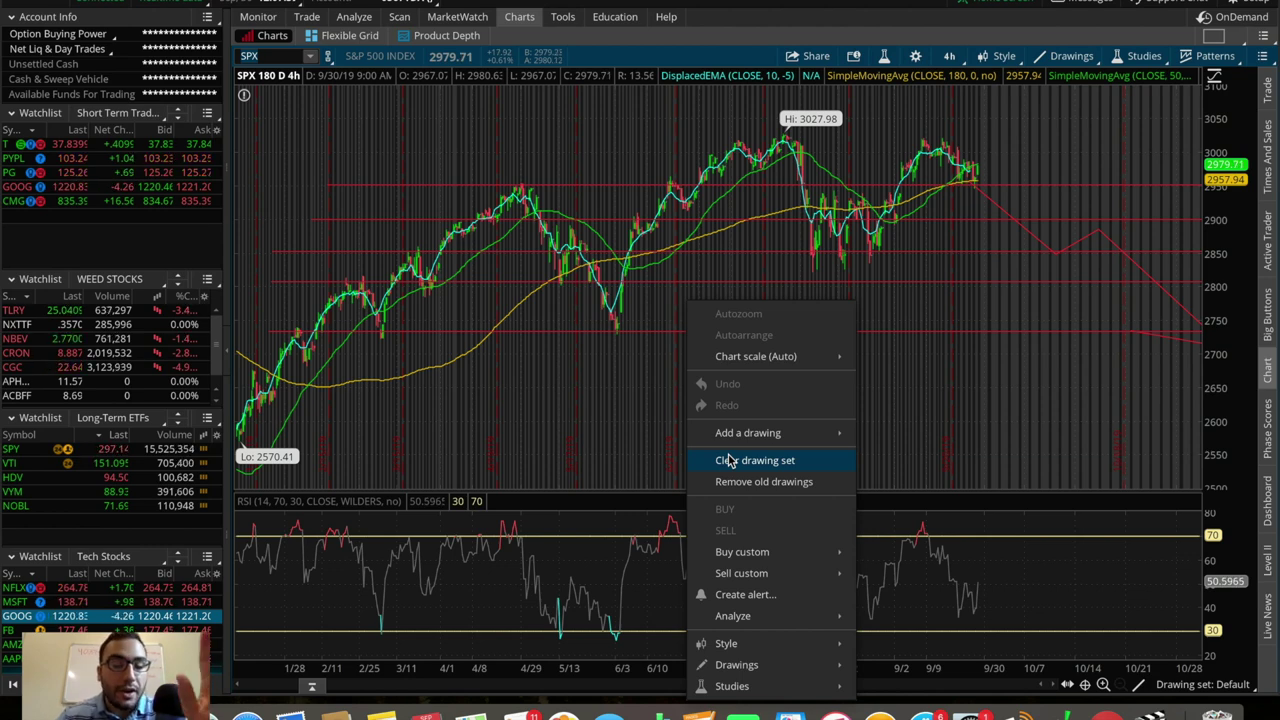
pyautogui.moveTo(780, 432)
pyautogui.click(977, 425)
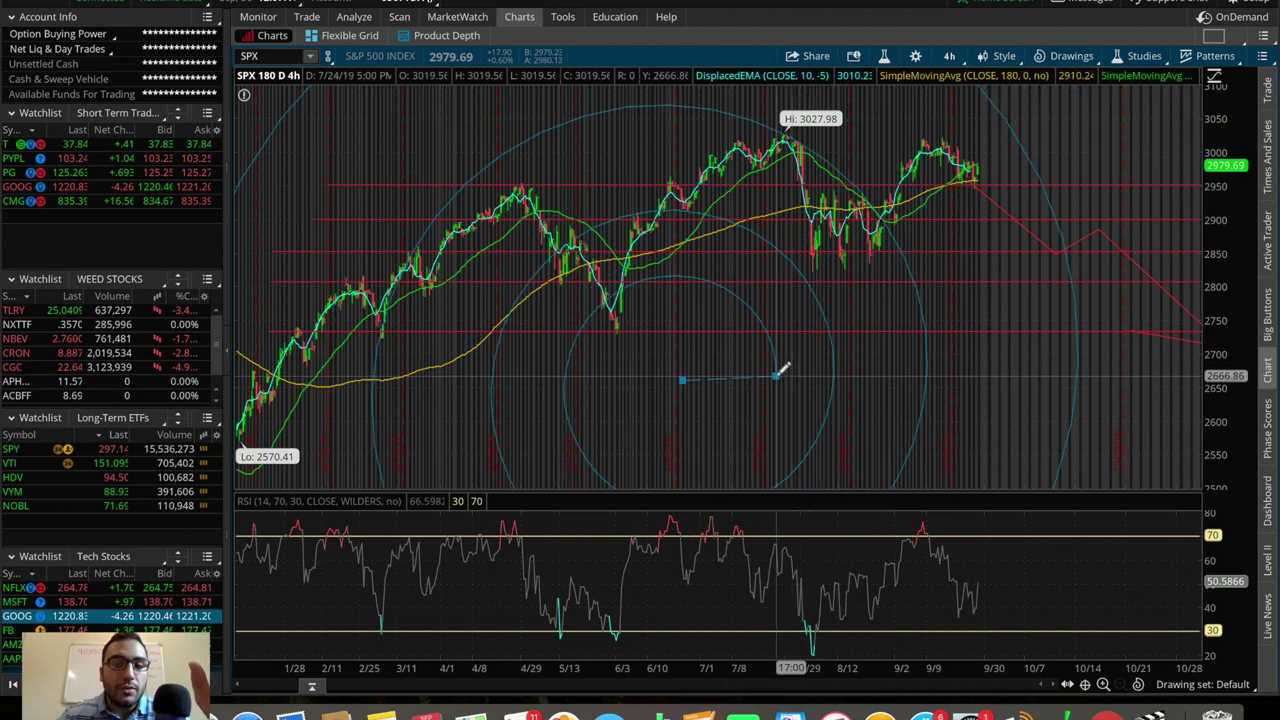
pyautogui.press('Escape')
# Select the straight trendline as the drawing tool for the SPX chart.
pyautogui.click(1066, 56)
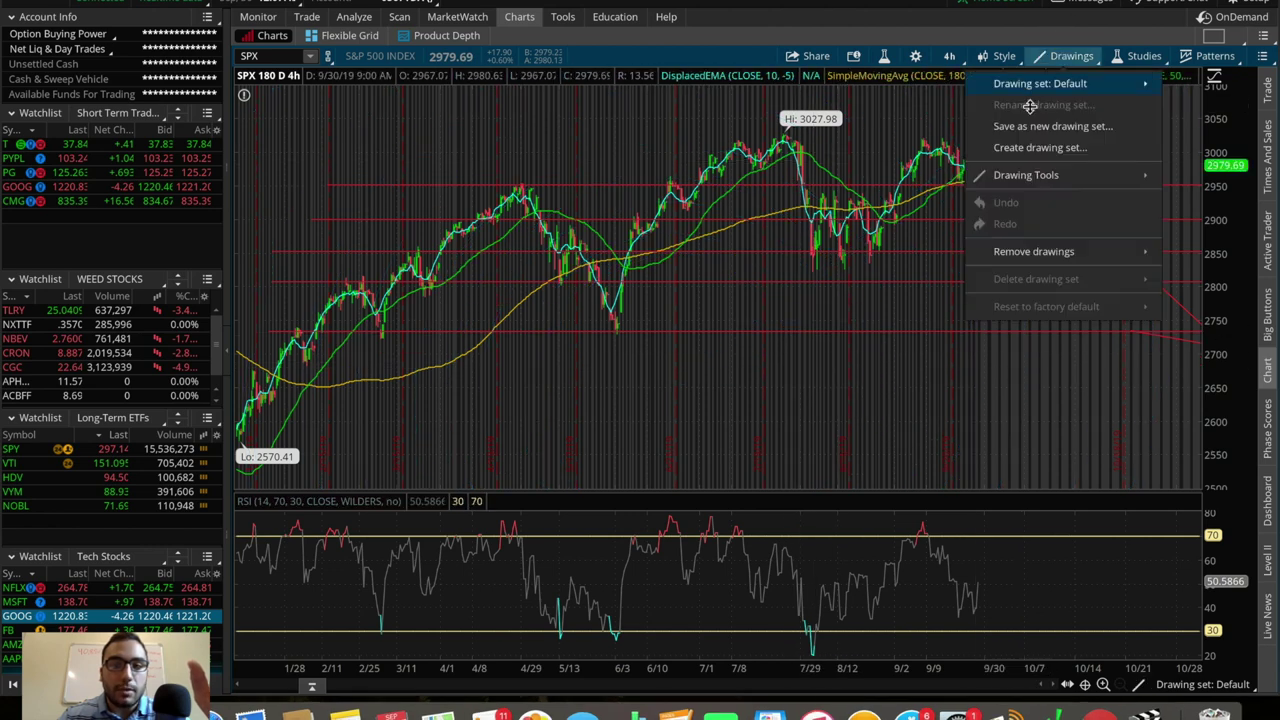
pyautogui.moveTo(1140, 176)
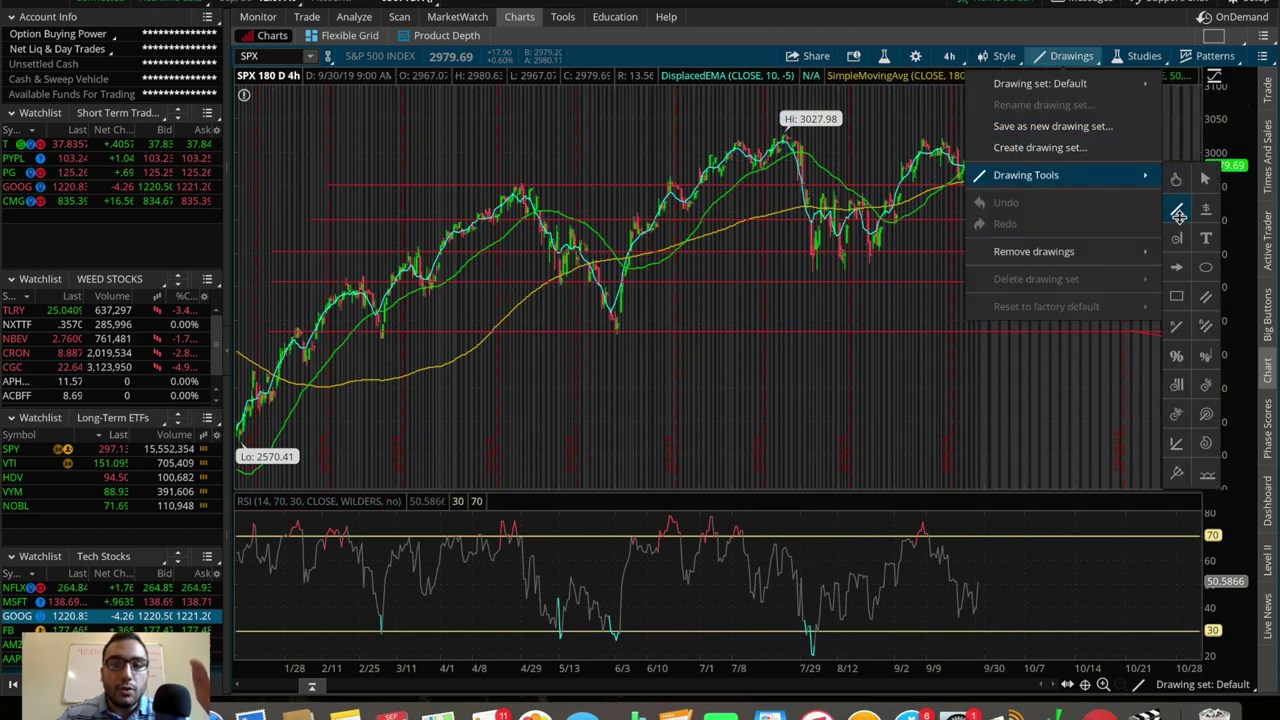
pyautogui.click(1186, 210)
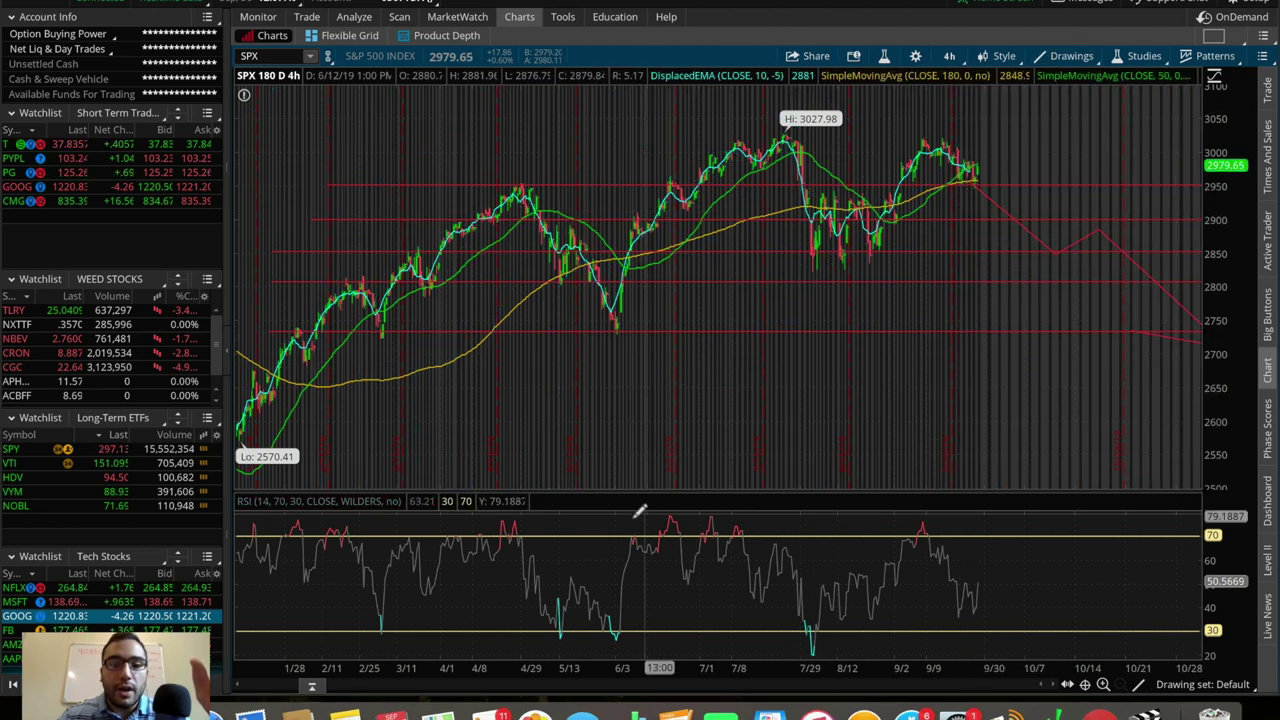
# Clear the whole drawing set from the SPX chart and confirm the removal.
pyautogui.rightClick(693, 365)
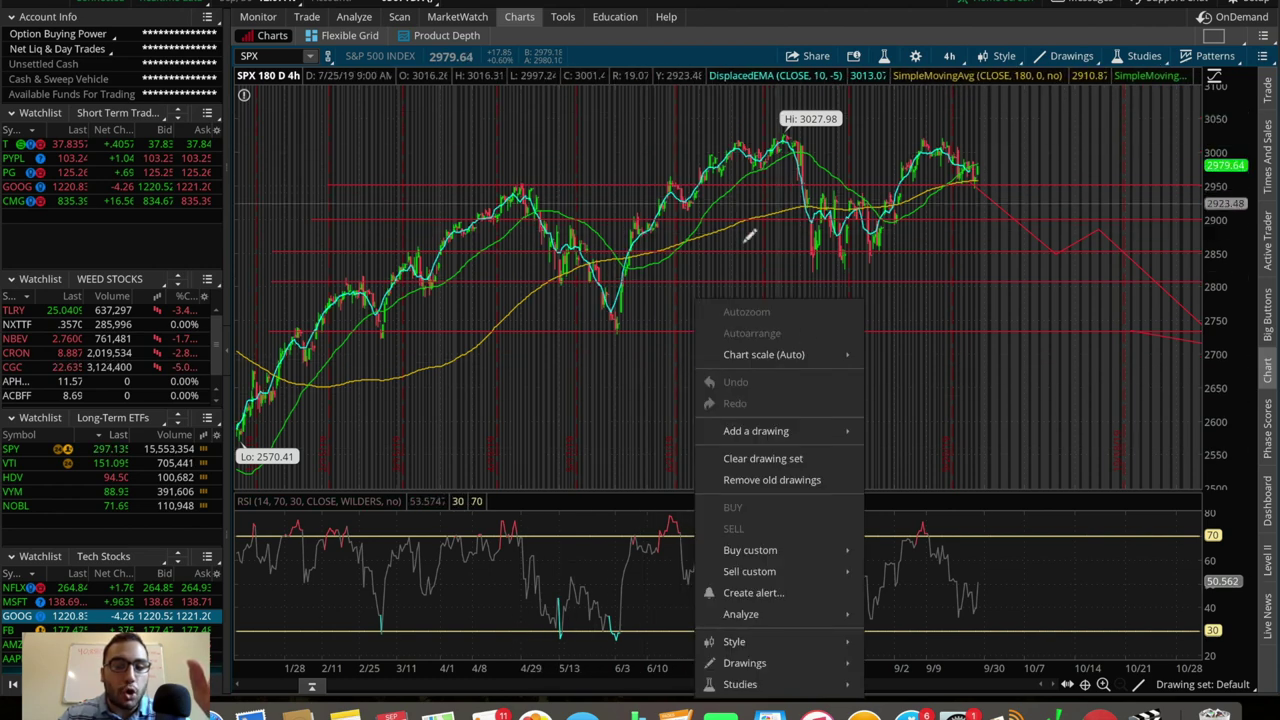
pyautogui.click(737, 459)
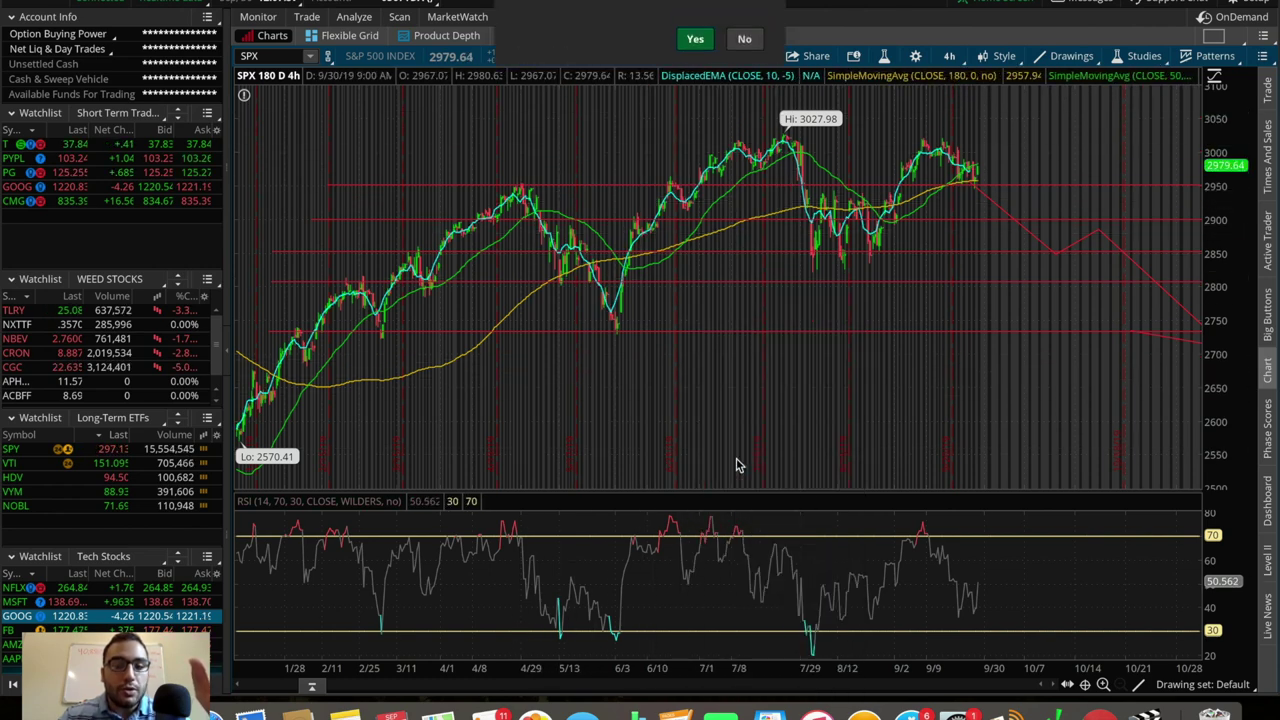
pyautogui.click(700, 73)
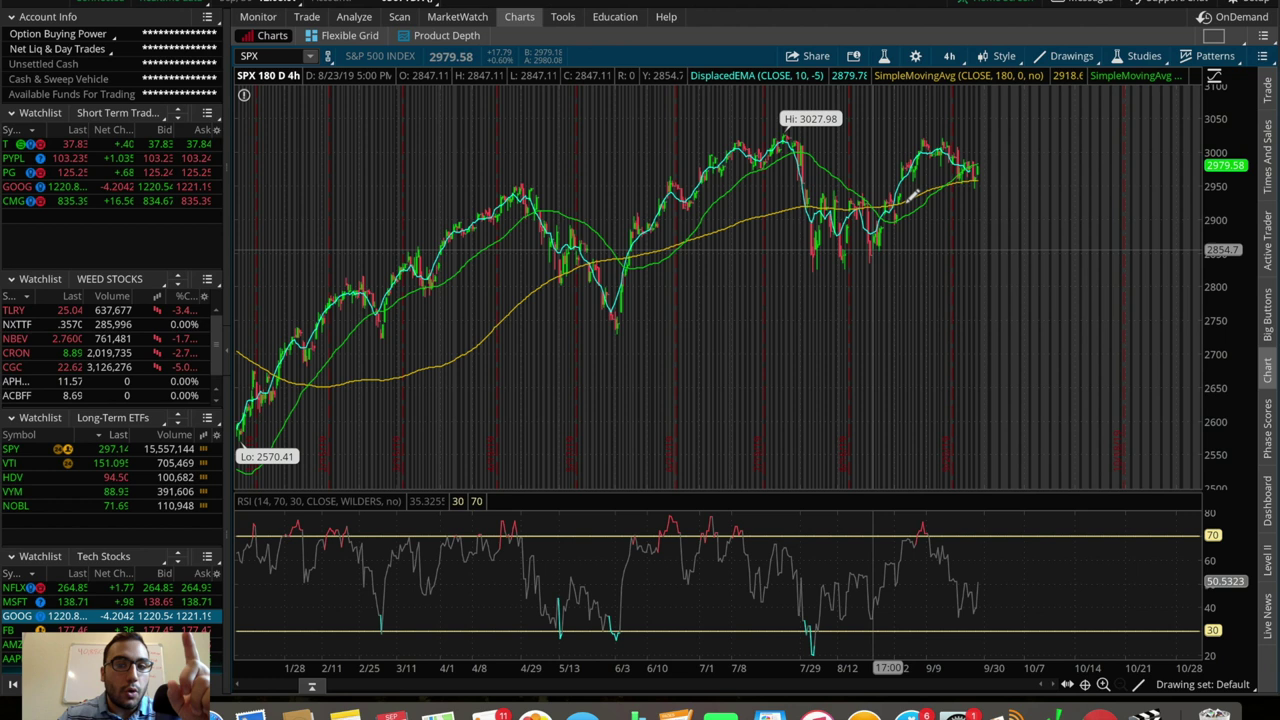
pyautogui.click(1069, 58)
pyautogui.moveTo(1020, 176)
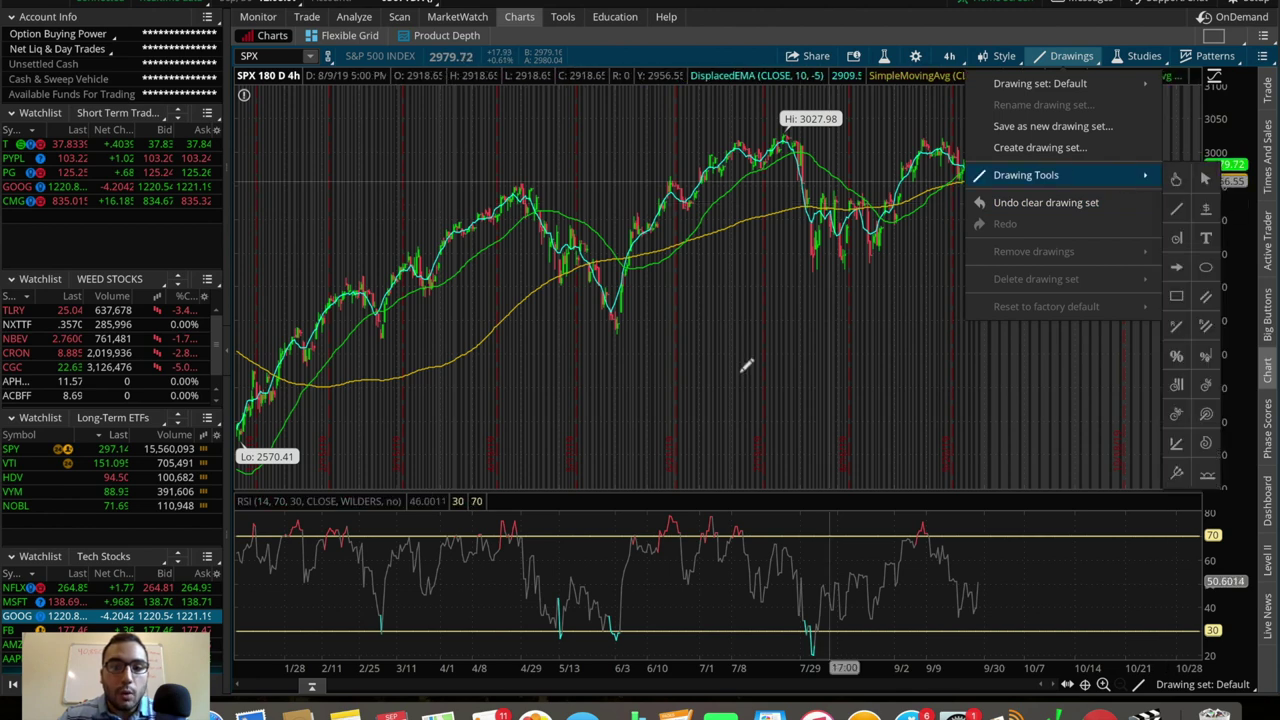
pyautogui.moveTo(746, 345)
pyautogui.mouseDown()
pyautogui.moveTo(789, 294)
pyautogui.moveTo(989, 214)
pyautogui.moveTo(790, 135)
pyautogui.moveTo(705, 182)
pyautogui.moveTo(733, 162)
pyautogui.moveTo(749, 343)
pyautogui.mouseUp()
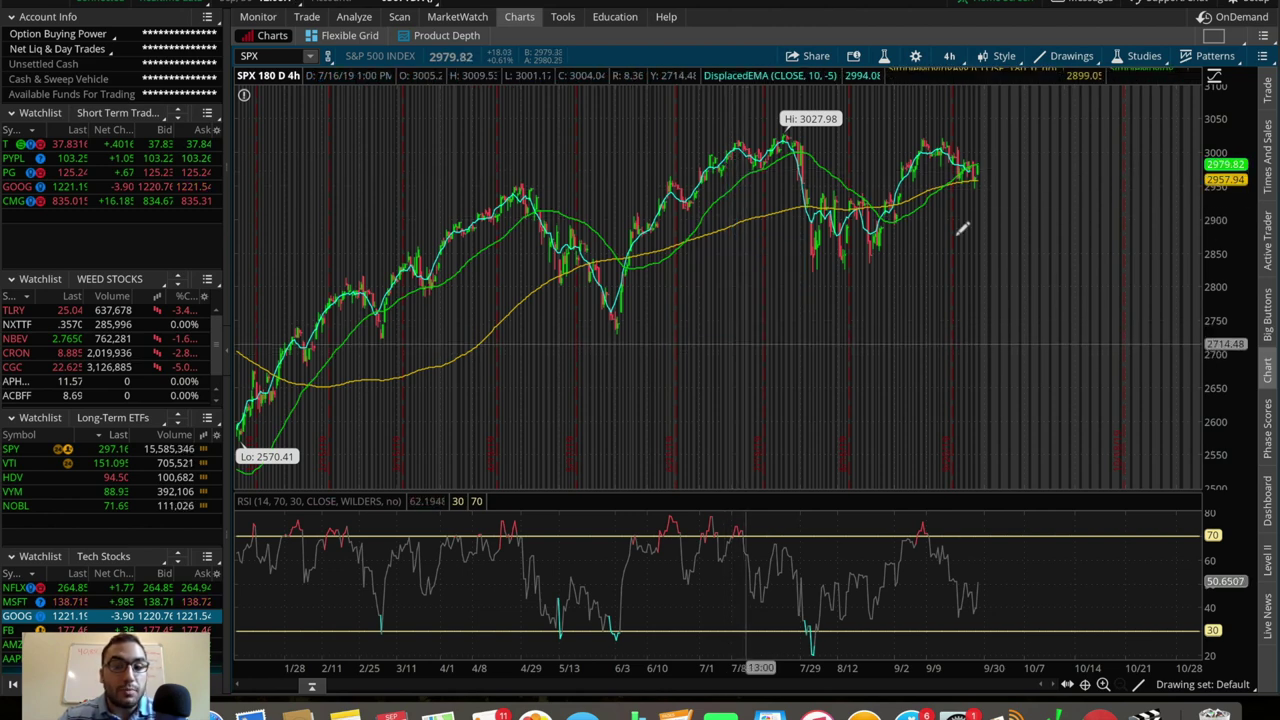
pyautogui.moveTo(990, 173); pyautogui.dragTo(995, 125)
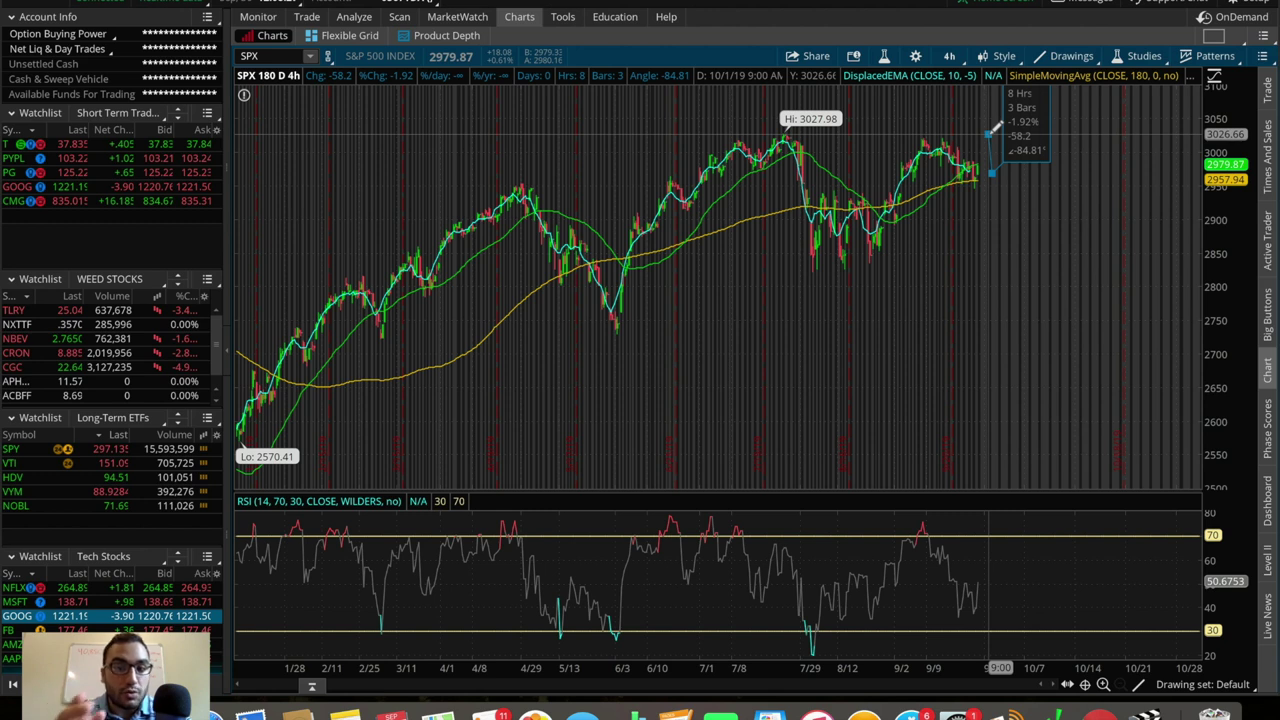
pyautogui.moveTo(995, 128); pyautogui.dragTo(985, 258)
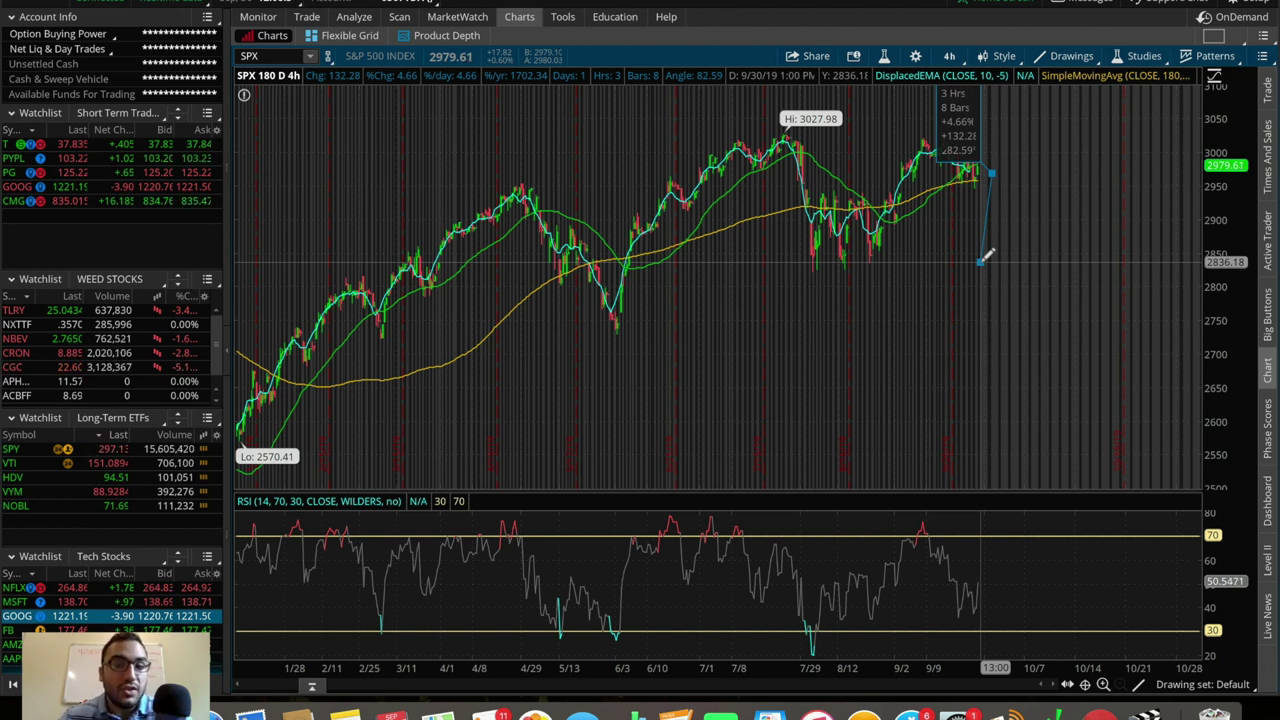
pyautogui.moveTo(982, 259); pyautogui.dragTo(985, 285)
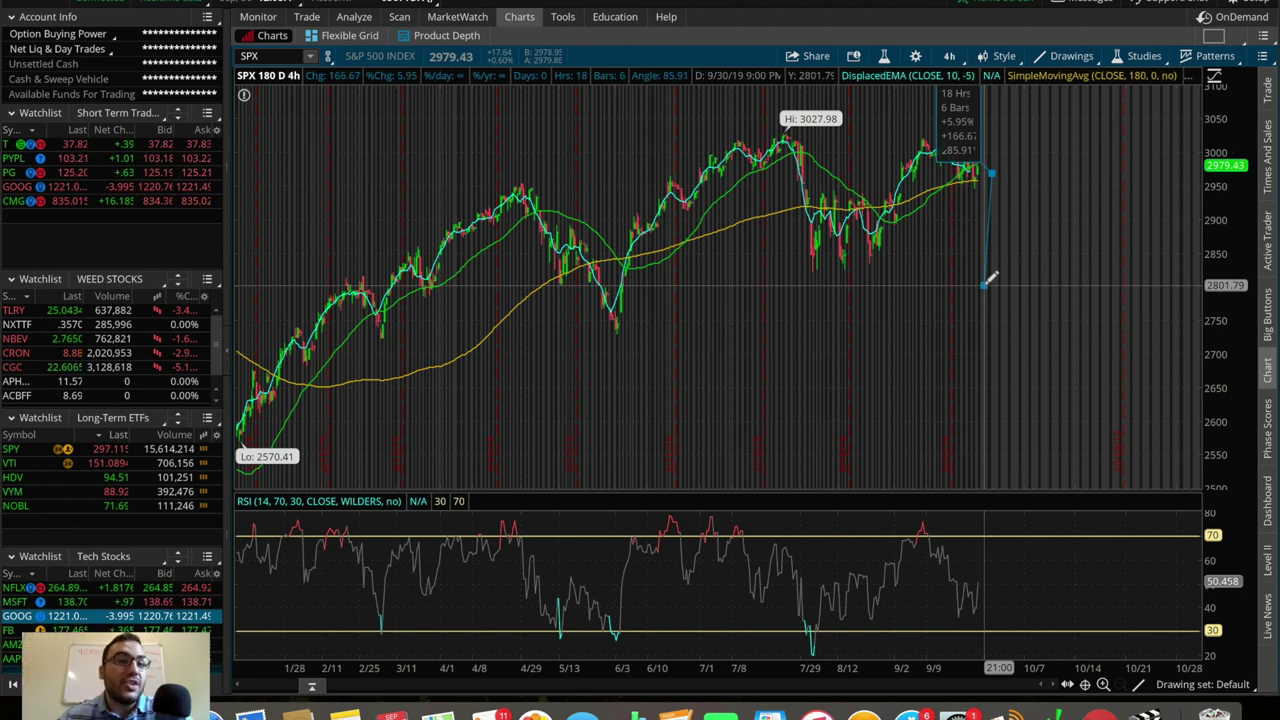
pyautogui.moveTo(1003, 220); pyautogui.dragTo(1000, 167)
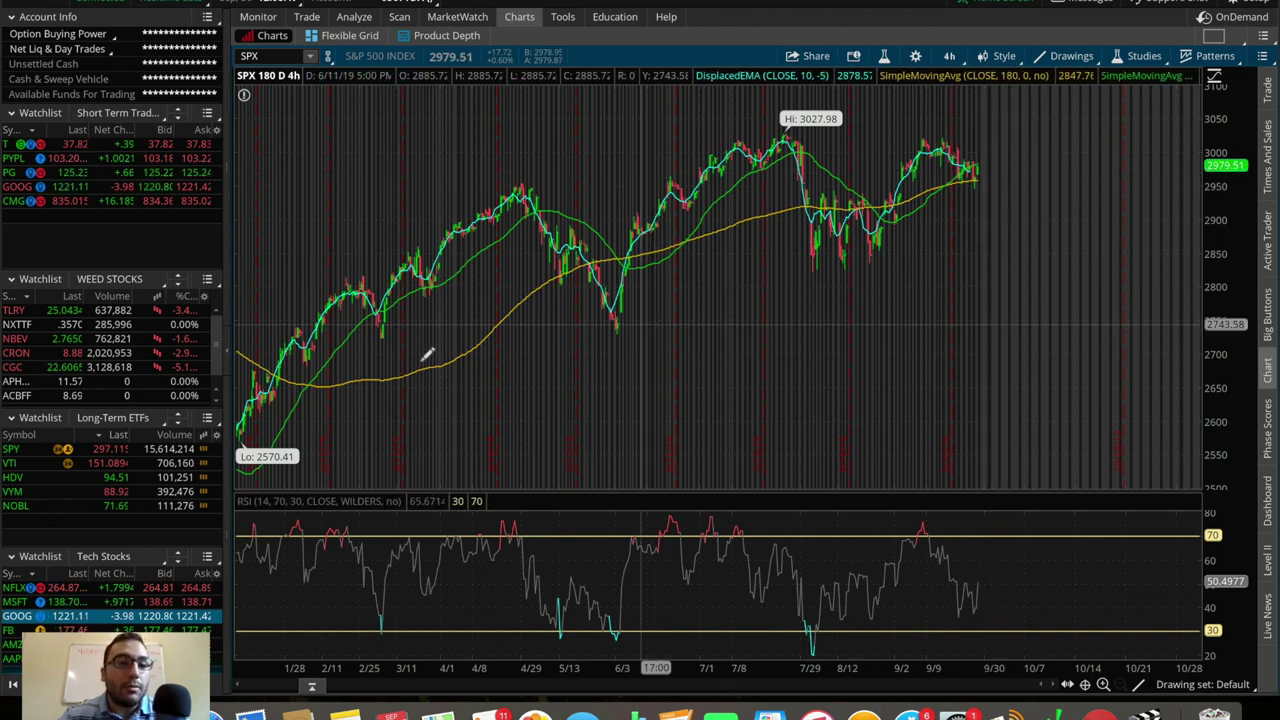
# Draw a rising trendline from the early-June low past the latest price and a horizontal trendline at about 2957.
pyautogui.moveTo(609, 333); pyautogui.dragTo(1036, 160)
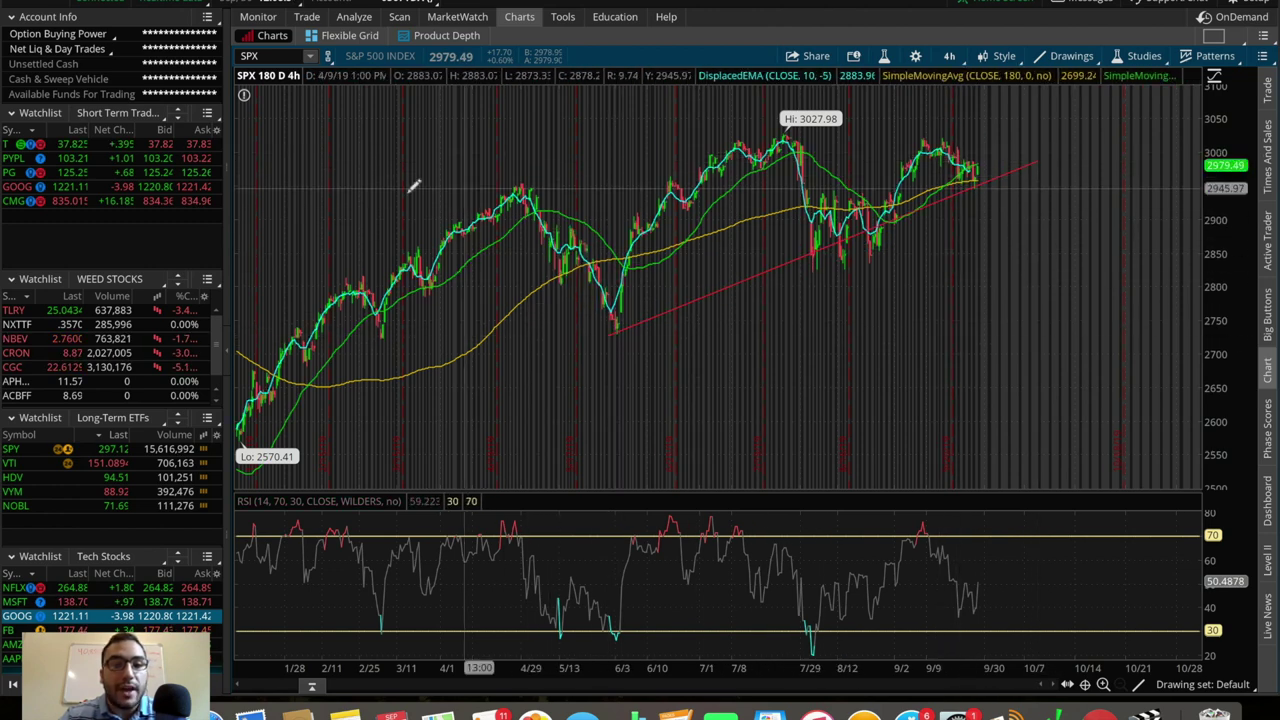
pyautogui.moveTo(351, 181); pyautogui.dragTo(1109, 181)
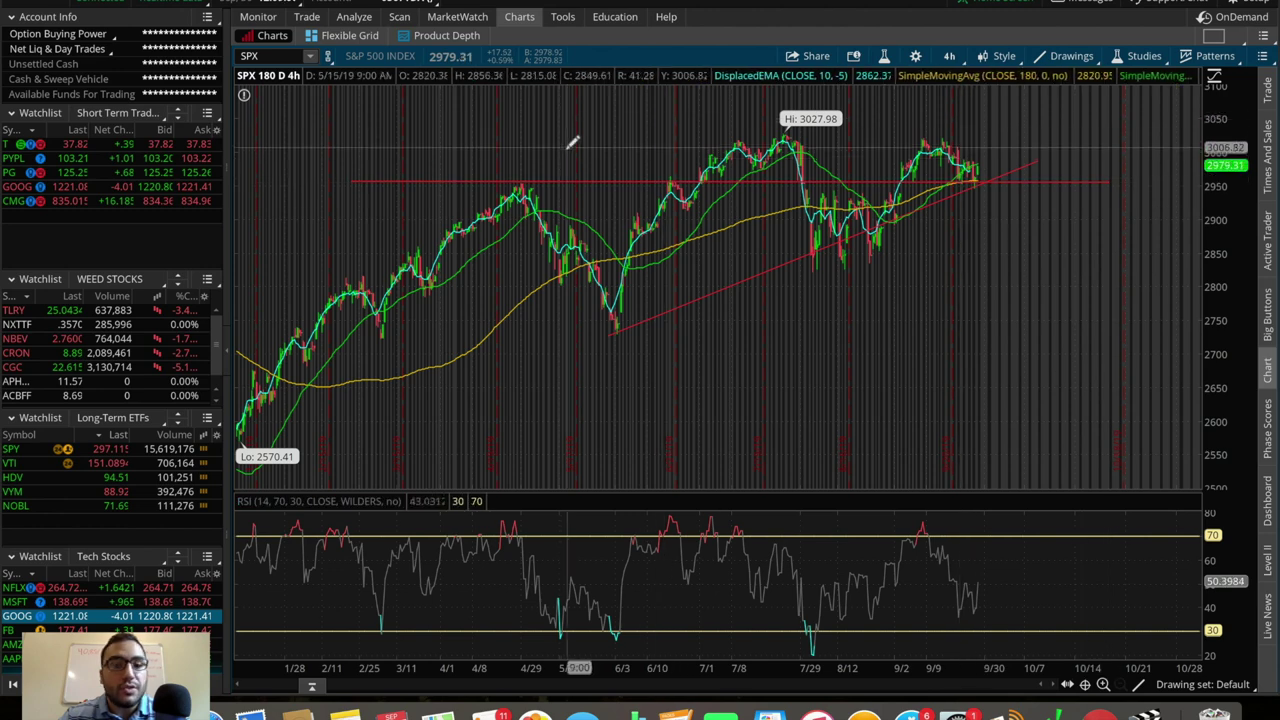
# Clear both trendlines from the SPX chart's drawing set and confirm the removal.
pyautogui.rightClick(873, 301)
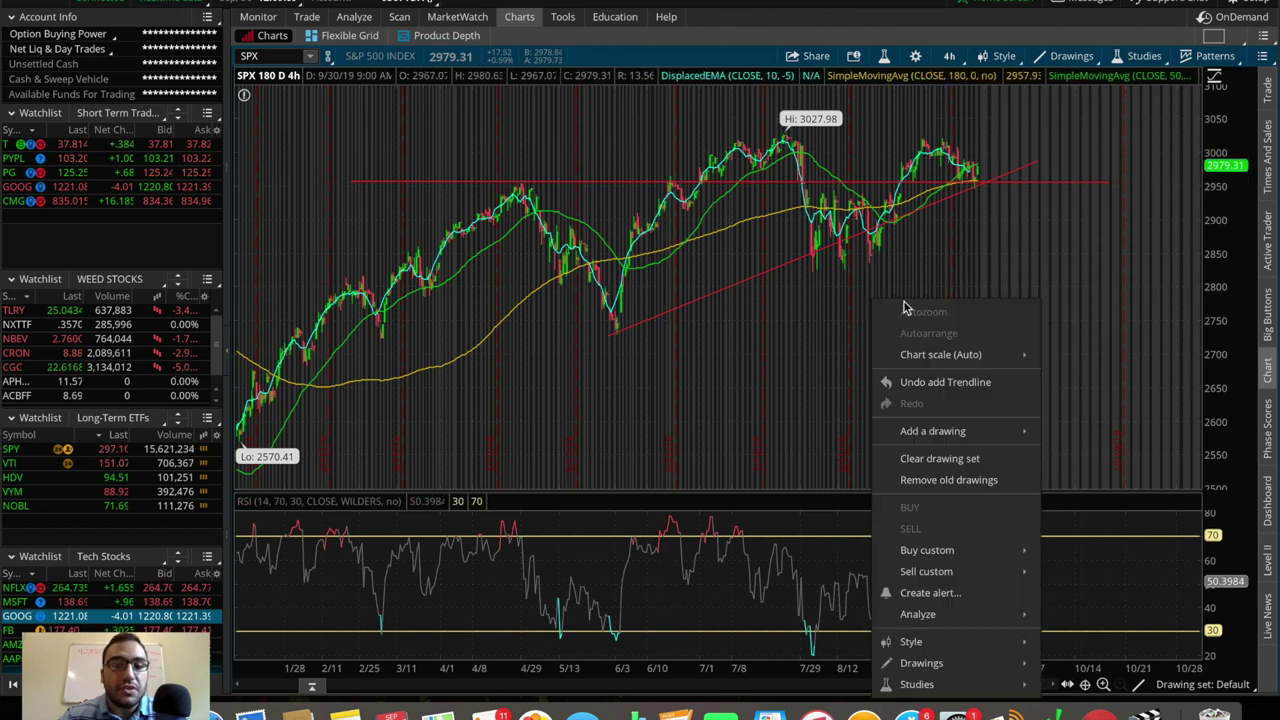
pyautogui.click(925, 459)
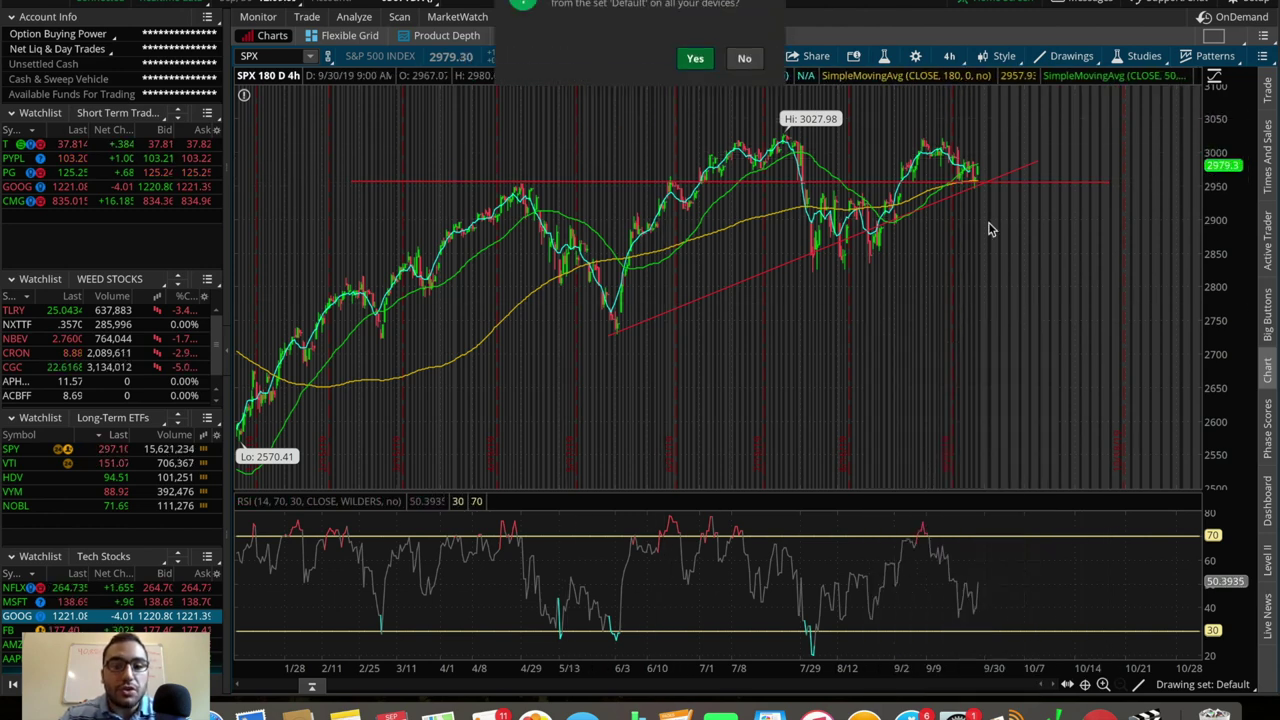
pyautogui.click(695, 73)
# Place three horizontal price levels on the SPX chart at about 2955, 2856 and 2735 with the Price Level tool.
pyautogui.click(1085, 58)
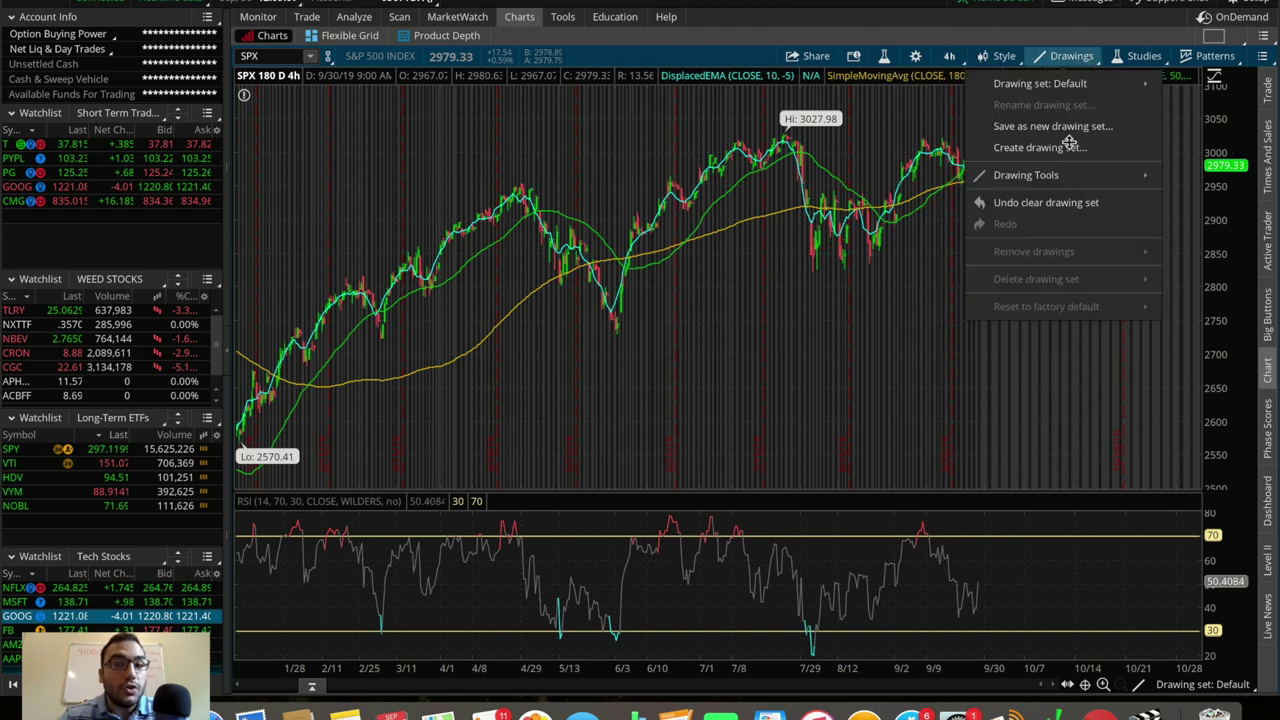
pyautogui.moveTo(1063, 178)
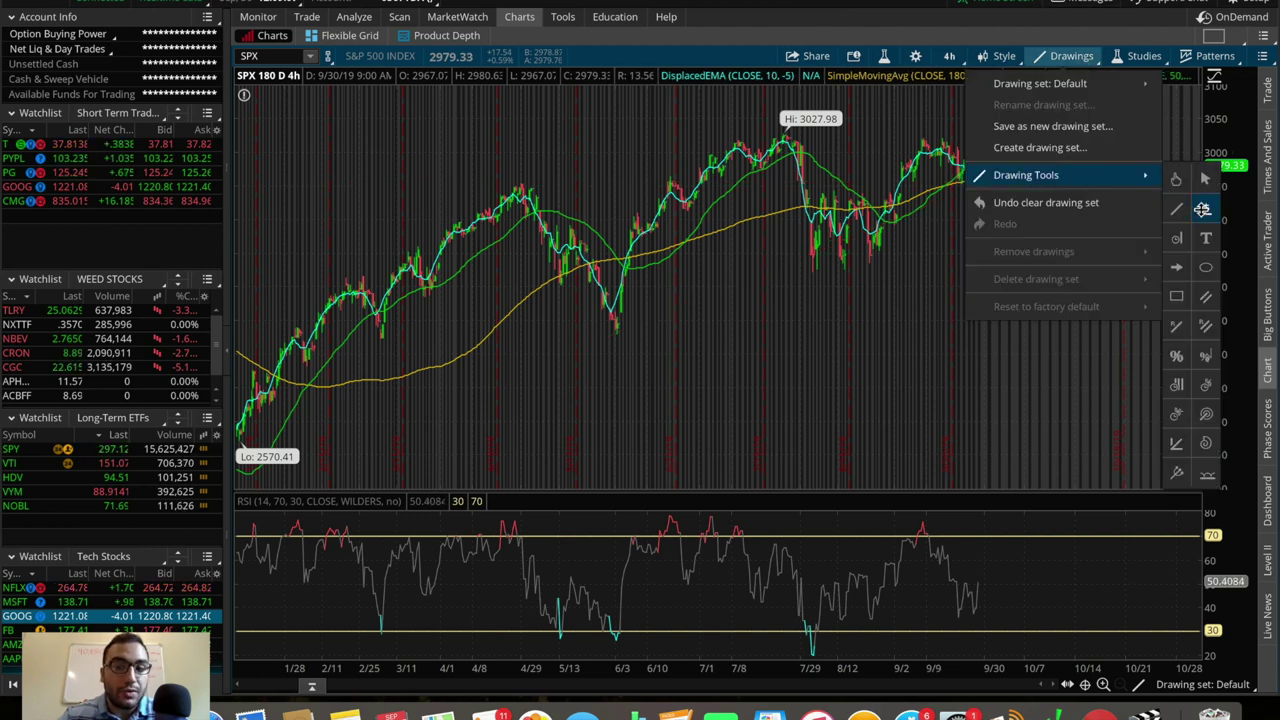
pyautogui.click(1202, 209)
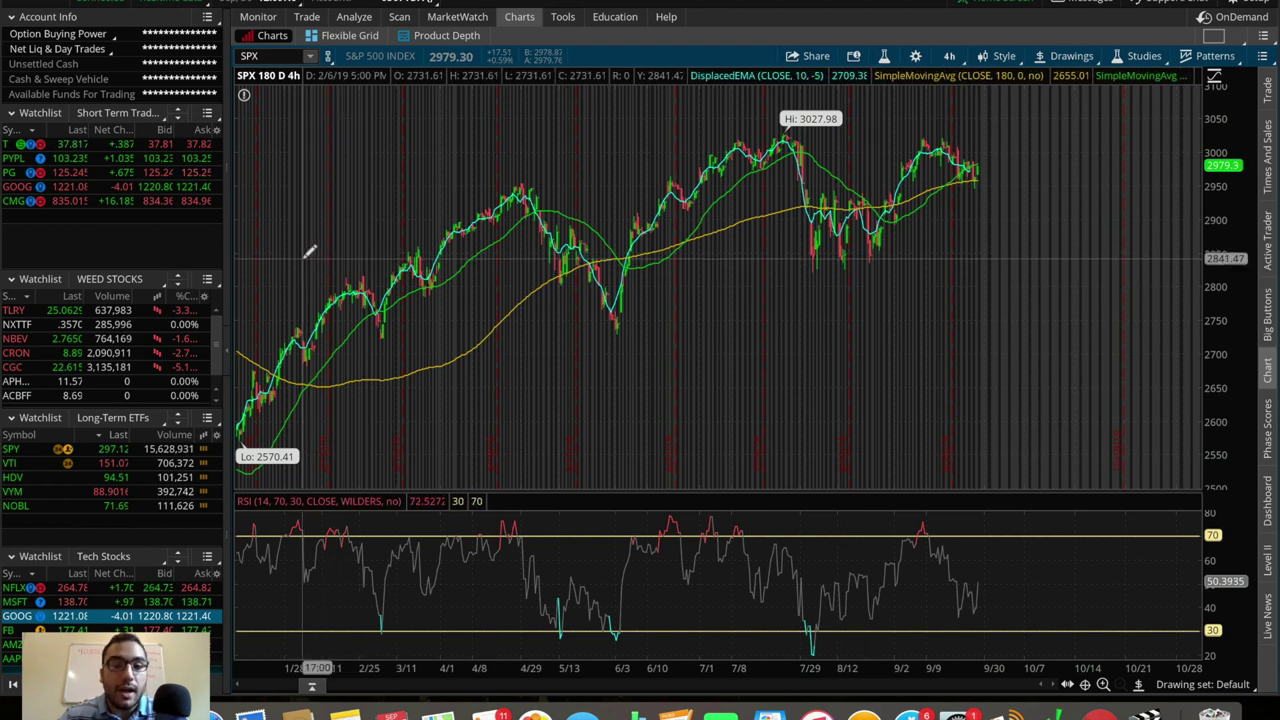
pyautogui.click(1070, 57)
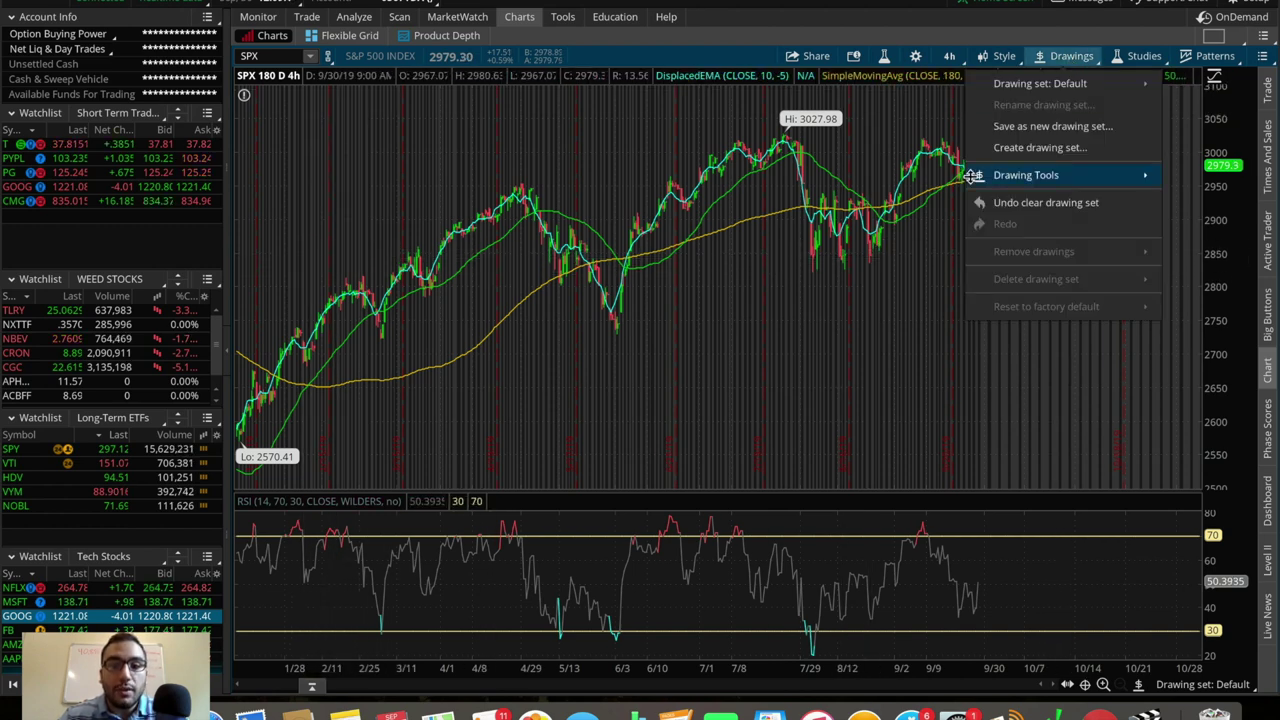
pyautogui.moveTo(975, 175)
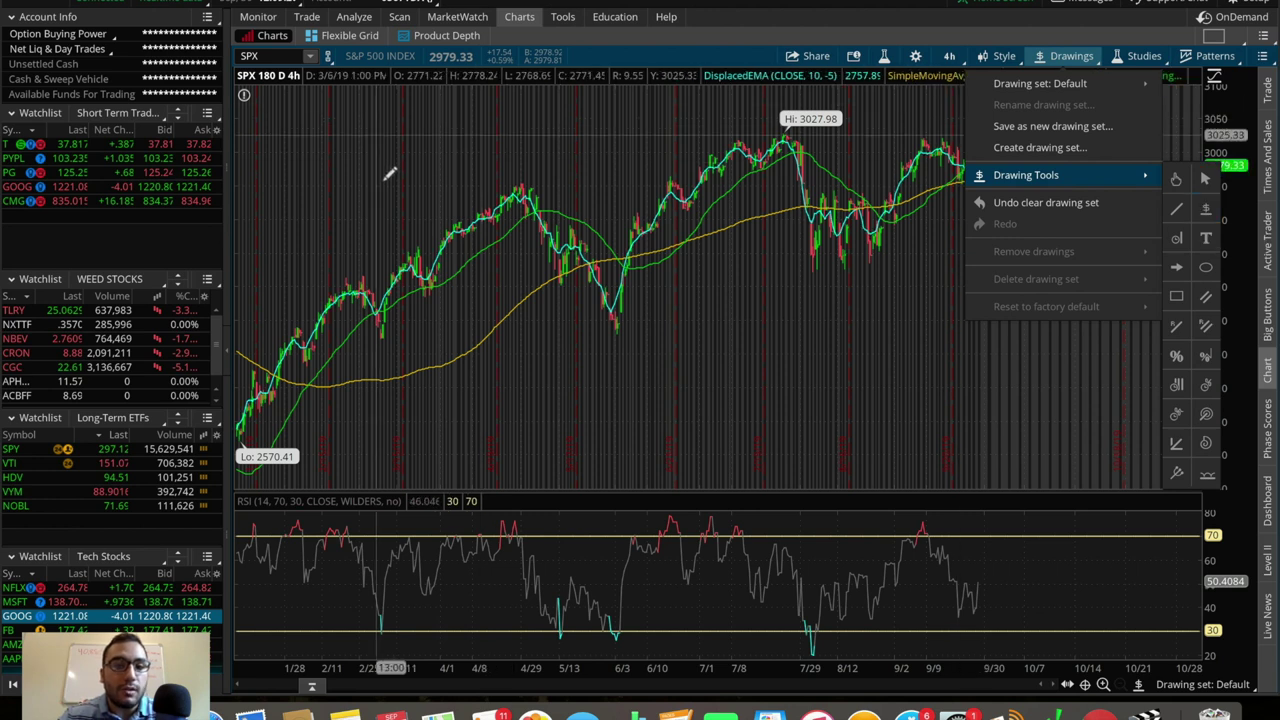
pyautogui.click(320, 177)
pyautogui.click(311, 184)
pyautogui.moveTo(261, 184); pyautogui.dragTo(256, 181)
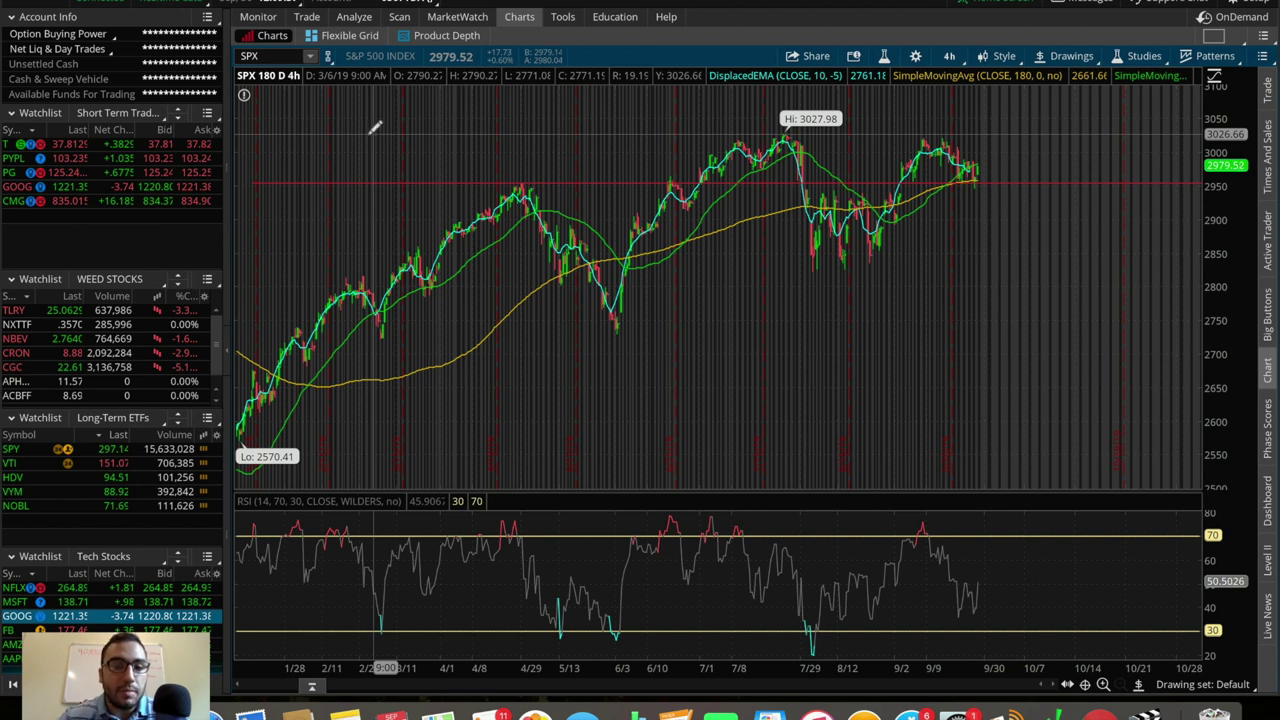
pyautogui.click(266, 248)
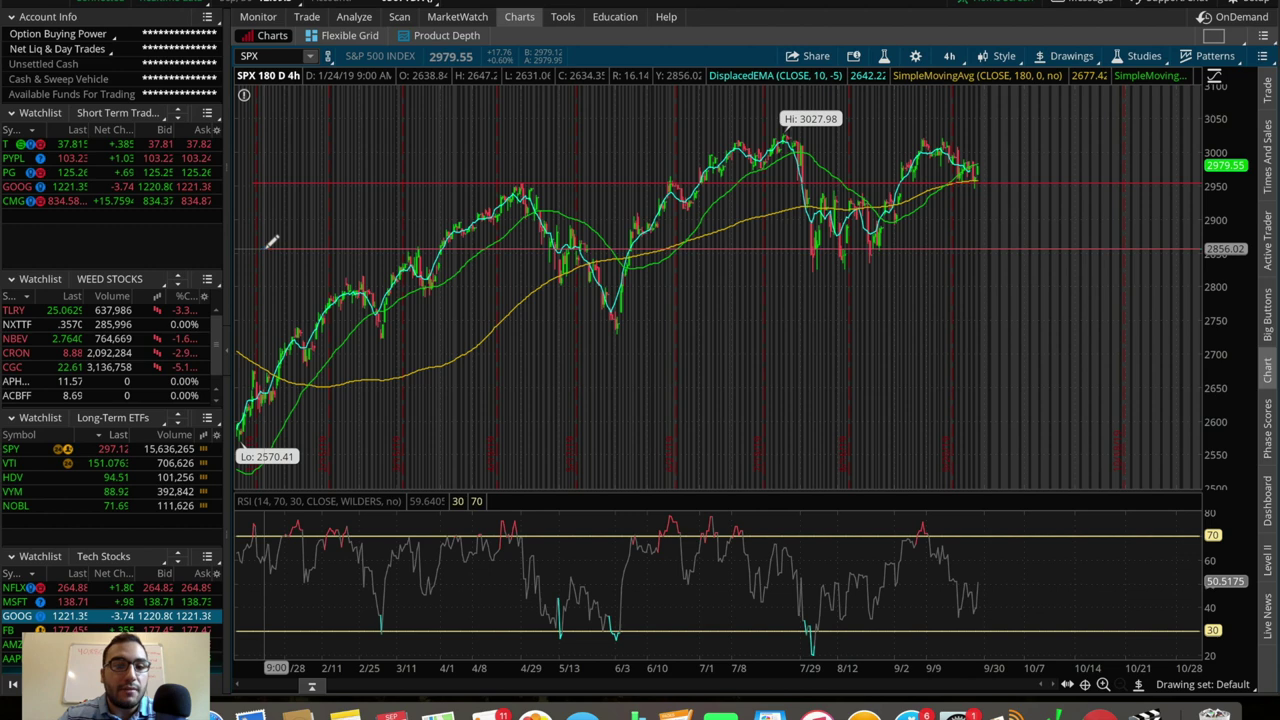
pyautogui.click(258, 331)
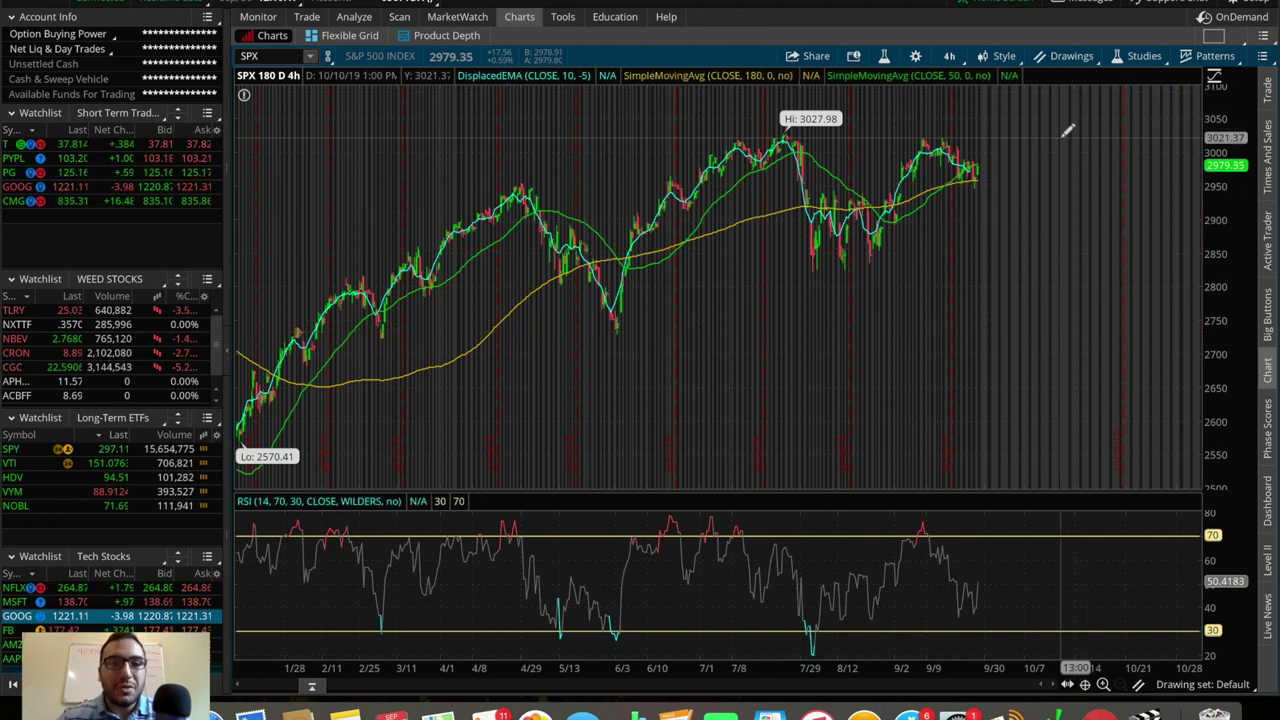
# Draw a rising channel on SPX with its lower edge from the January low to early October and its upper edge near the July high.
pyautogui.click(1065, 56)
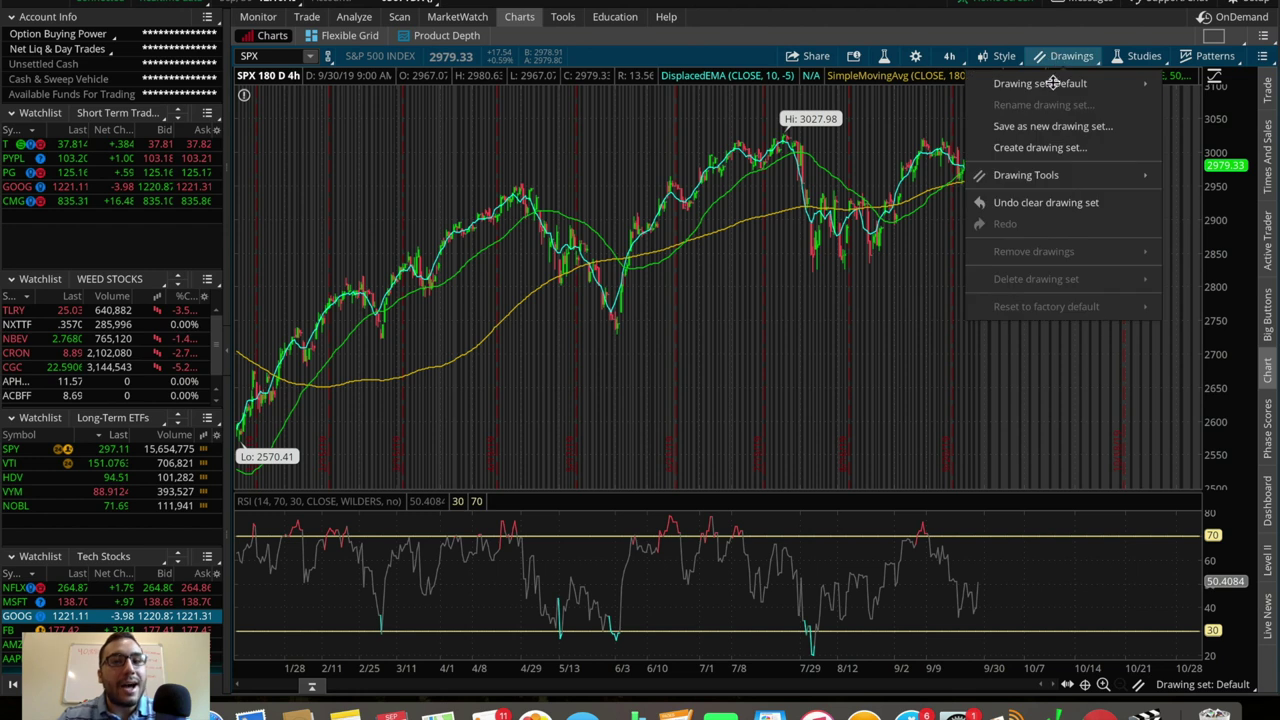
pyautogui.moveTo(1047, 177)
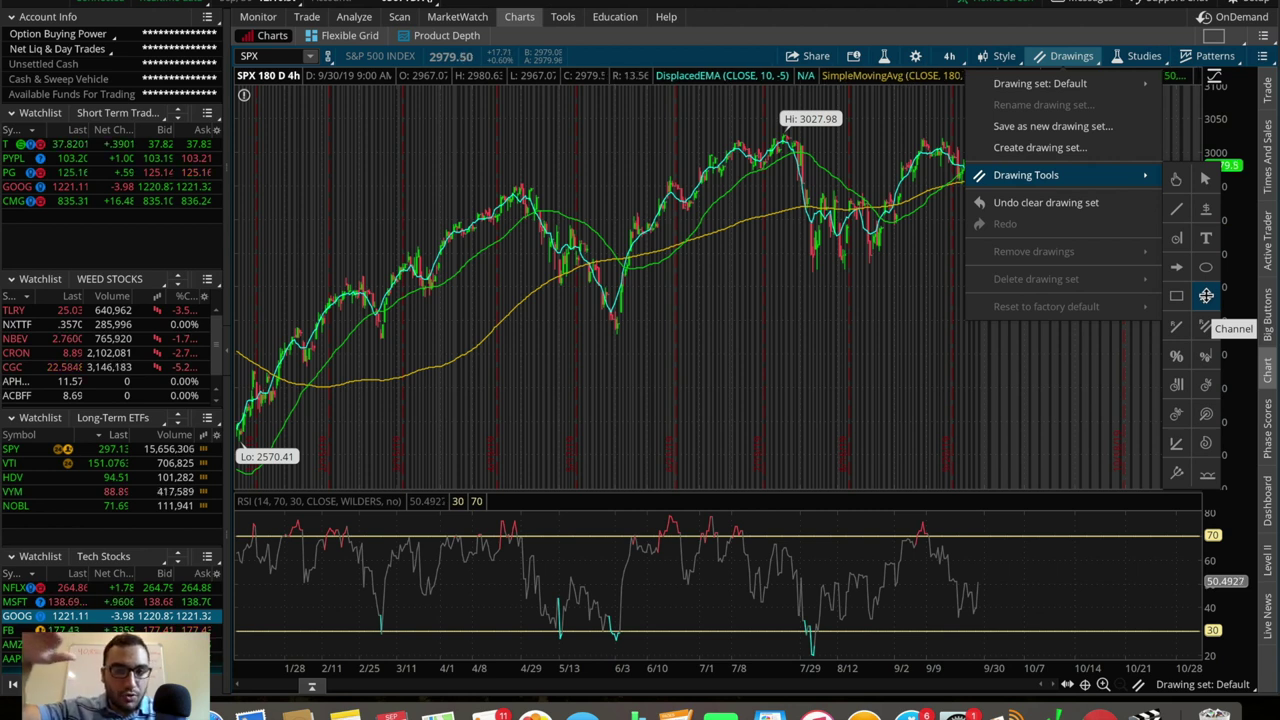
pyautogui.click(1206, 296)
pyautogui.click(240, 440)
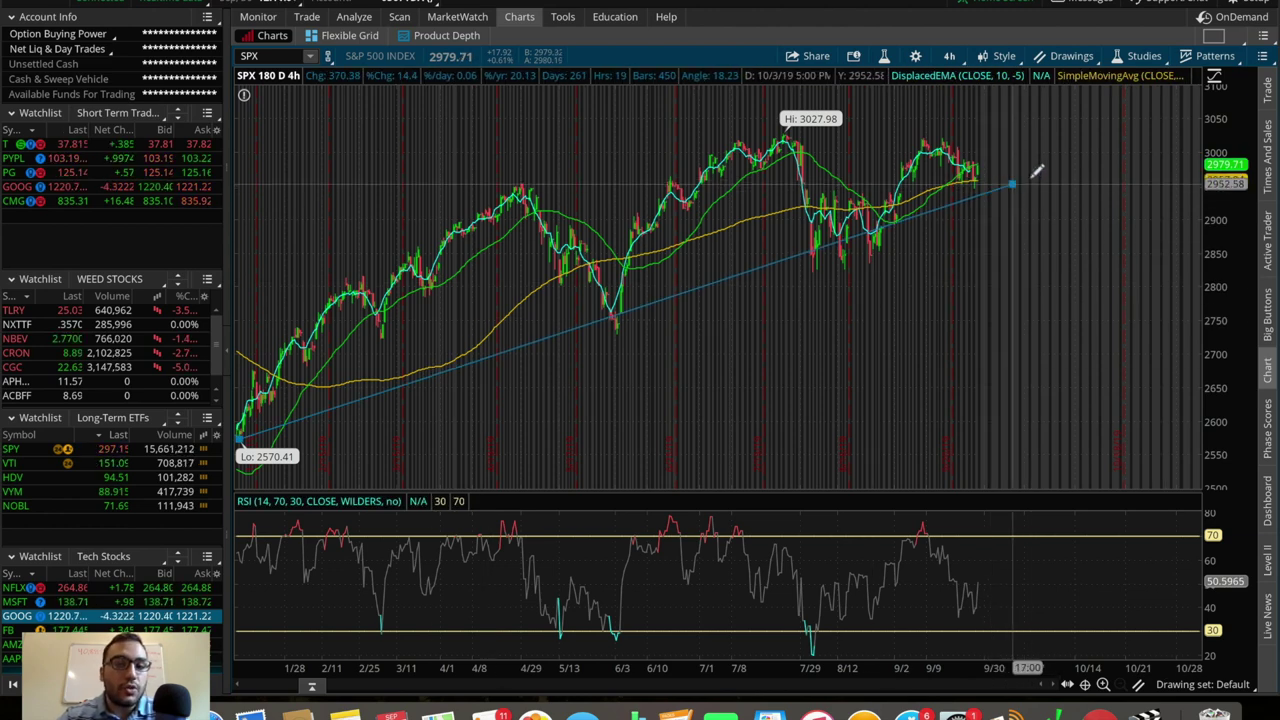
pyautogui.click(1033, 177)
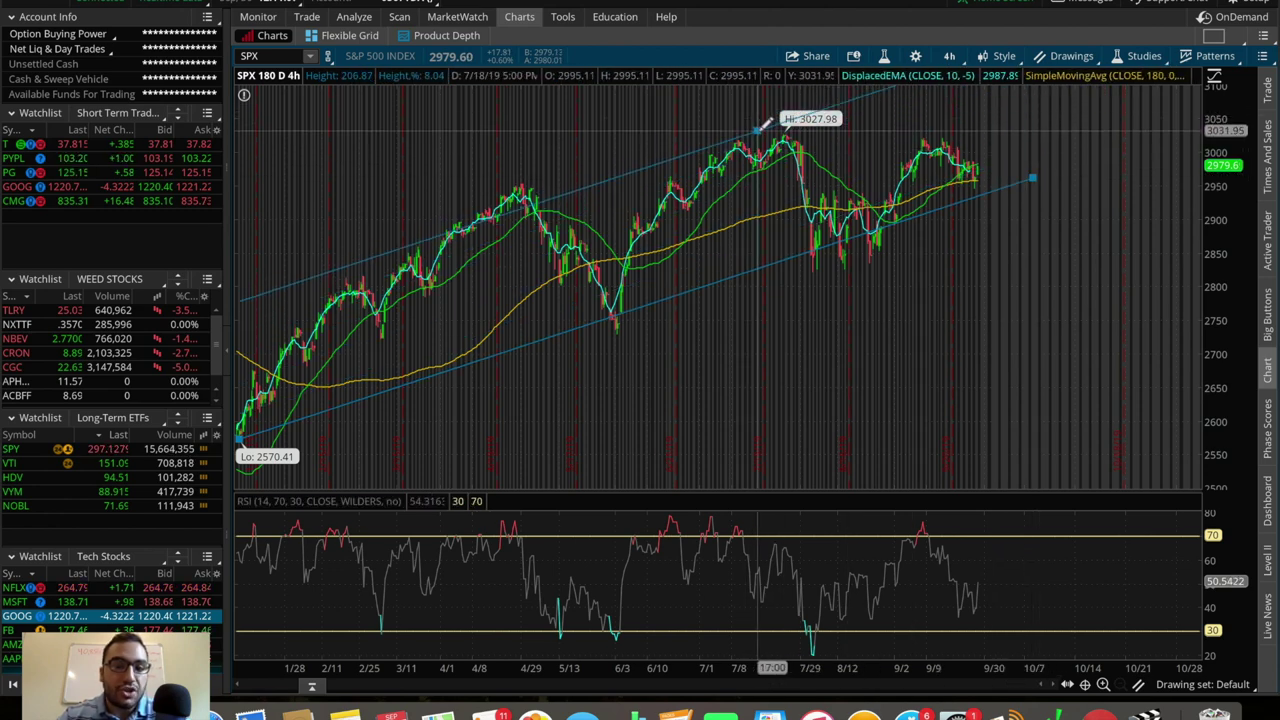
pyautogui.click(765, 125)
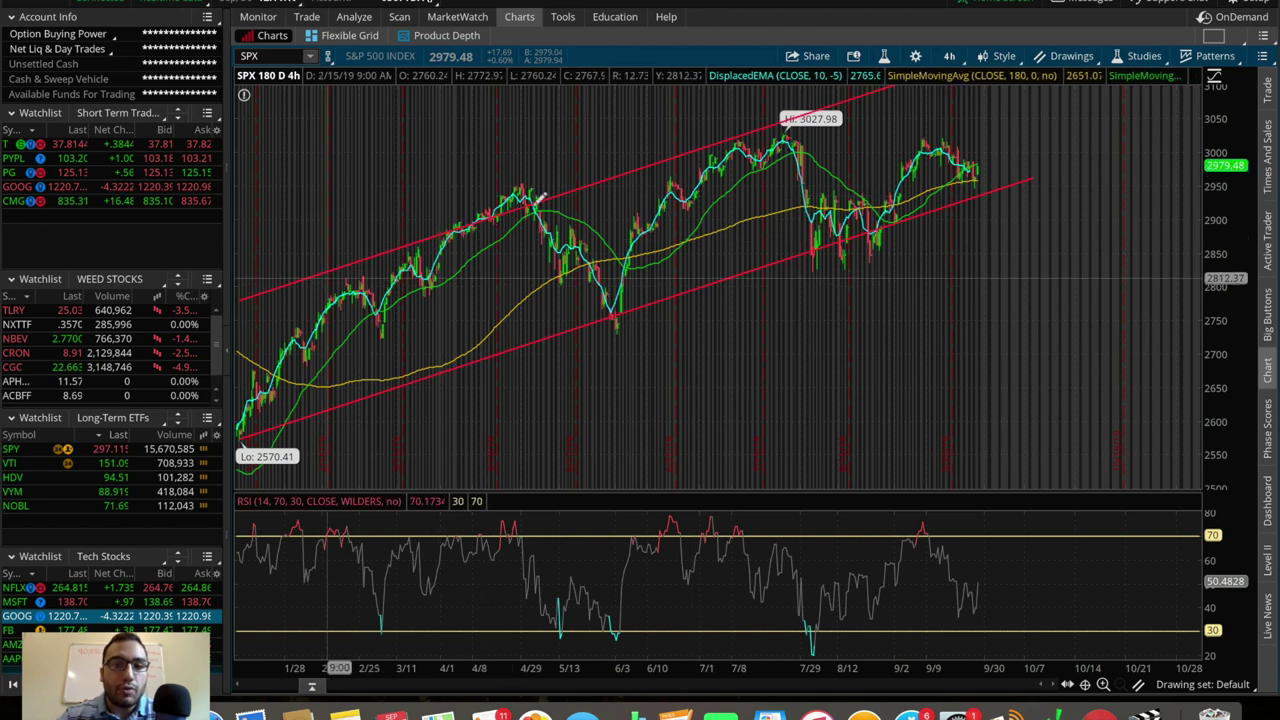
pyautogui.moveTo(862, 92)
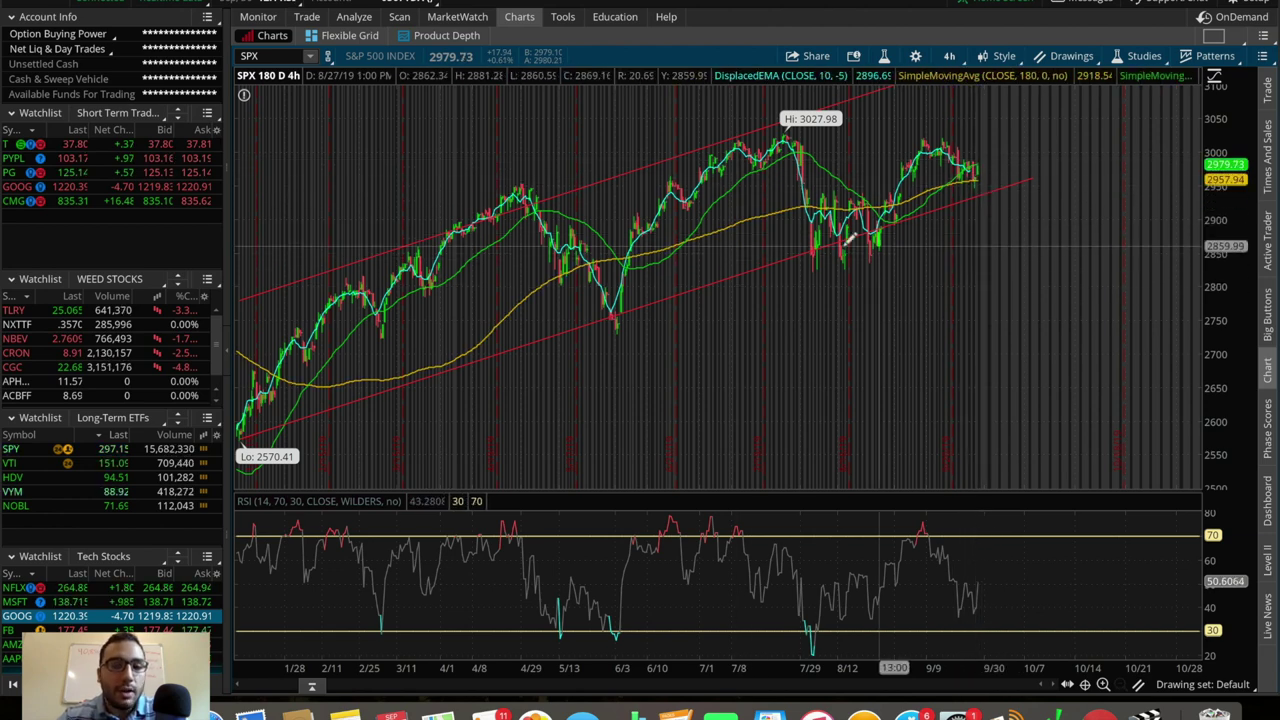
# Add a horizontal price level at about 2845 across the SPX chart, then select the channel.
pyautogui.click(1071, 55)
pyautogui.moveTo(1050, 176)
pyautogui.click(1204, 204)
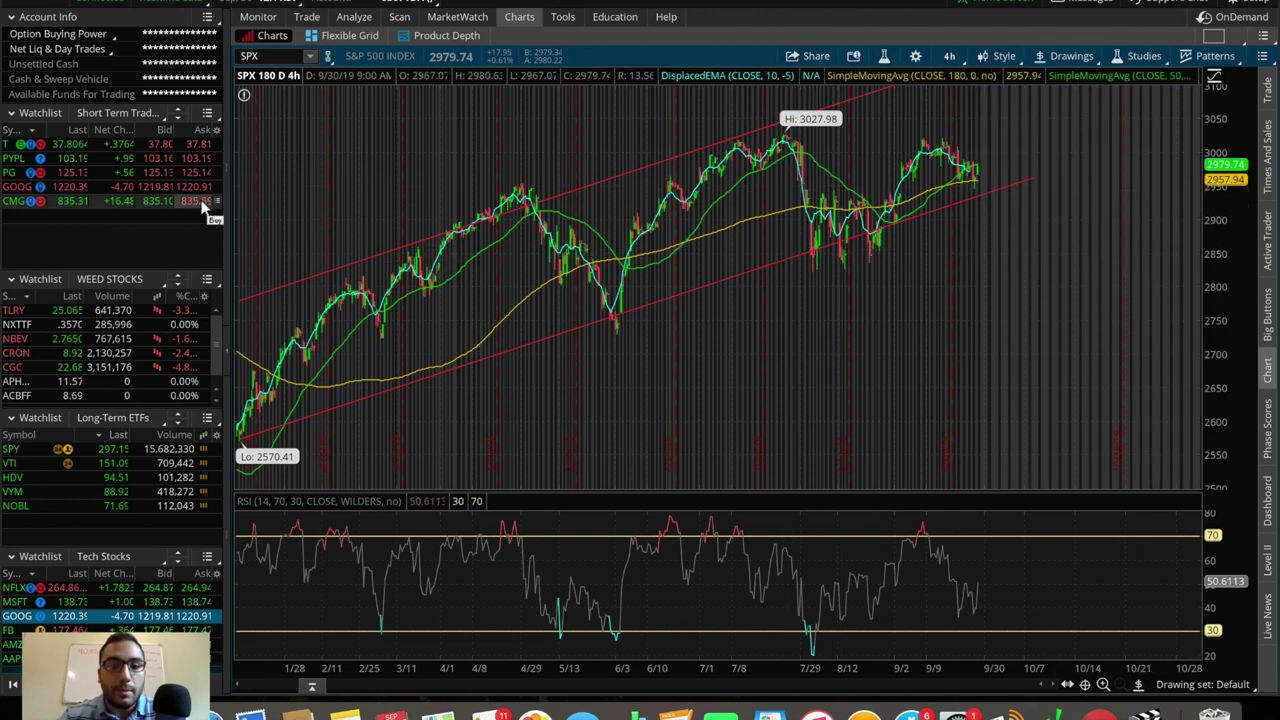
pyautogui.click(284, 257)
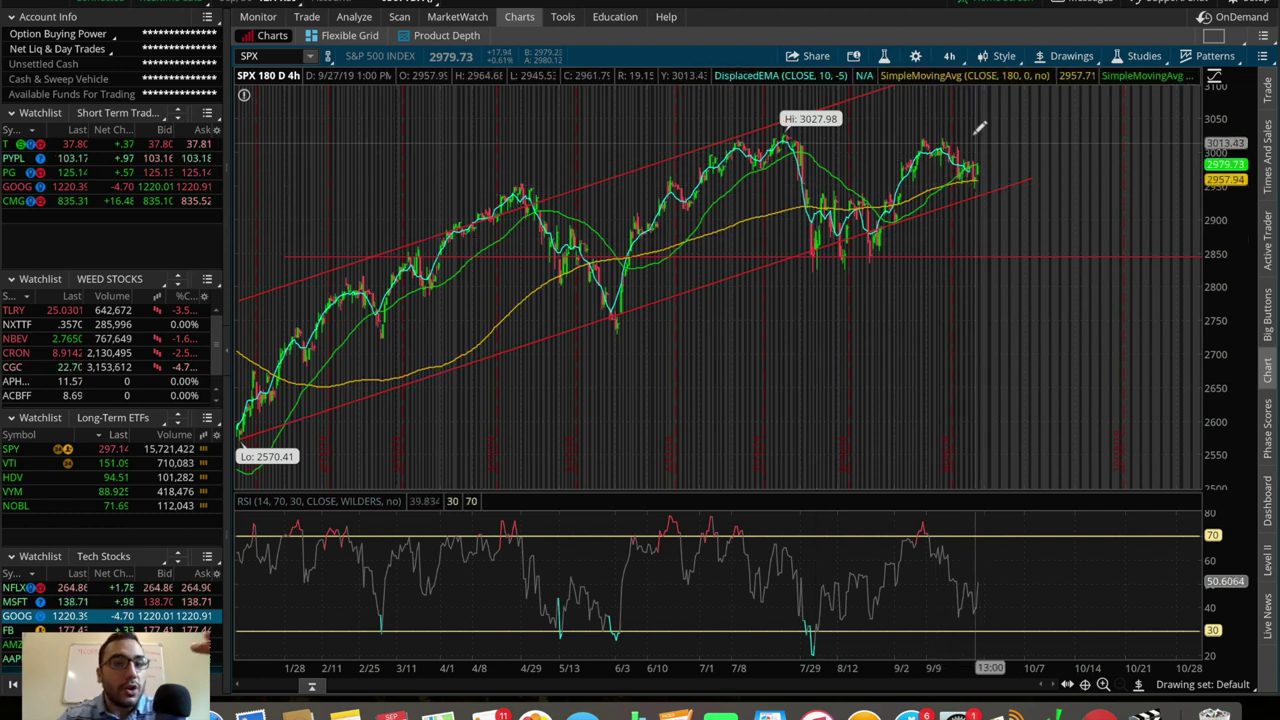
pyautogui.click(838, 107)
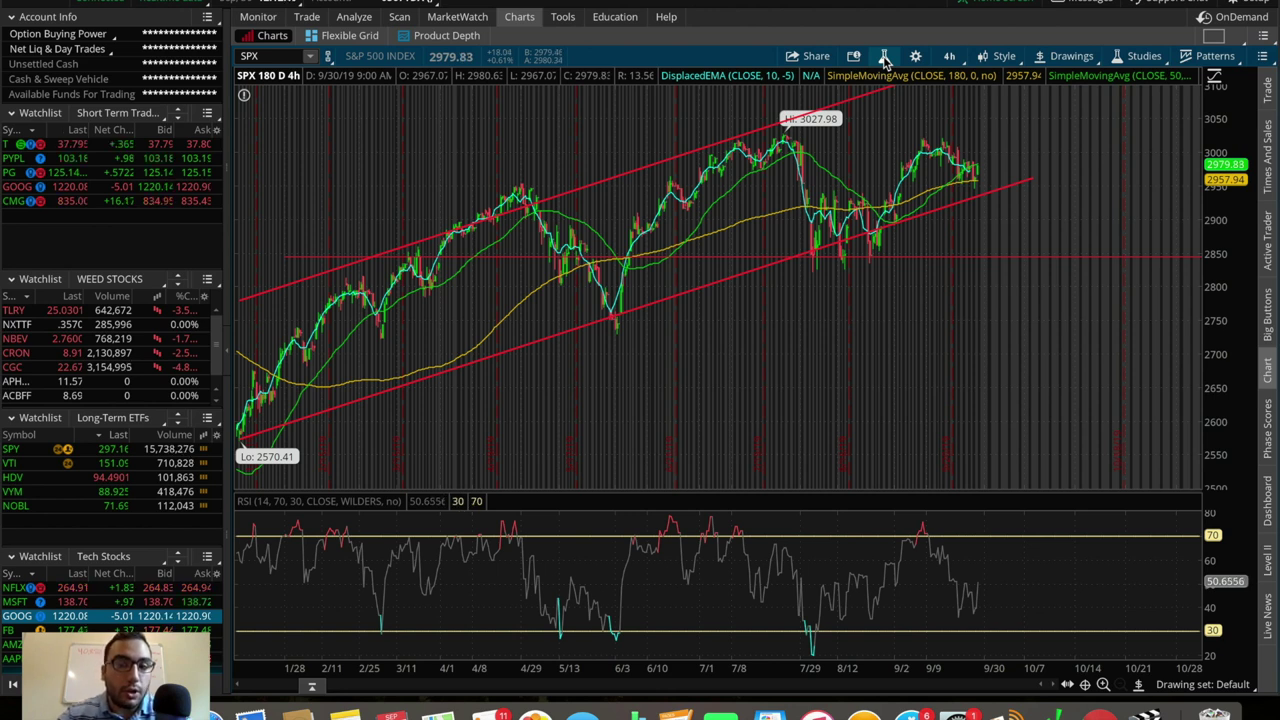
pyautogui.click(1056, 60)
pyautogui.moveTo(1038, 171)
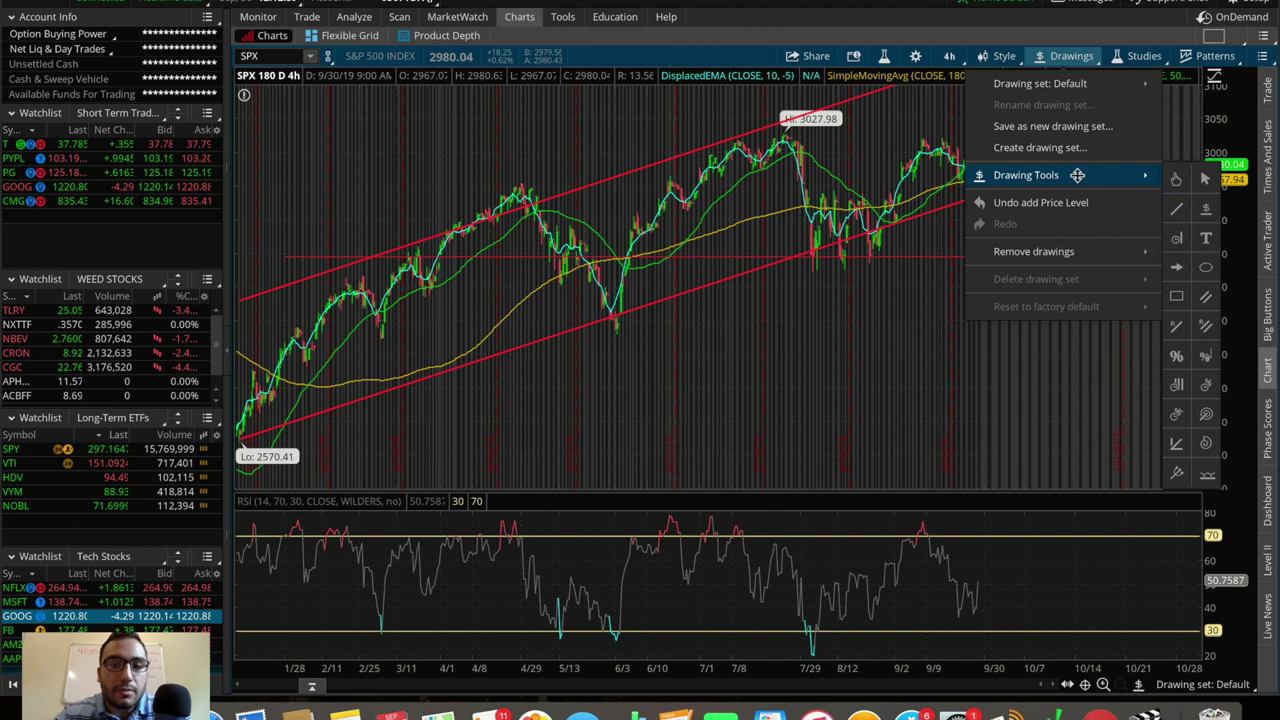
pyautogui.click(872, 297)
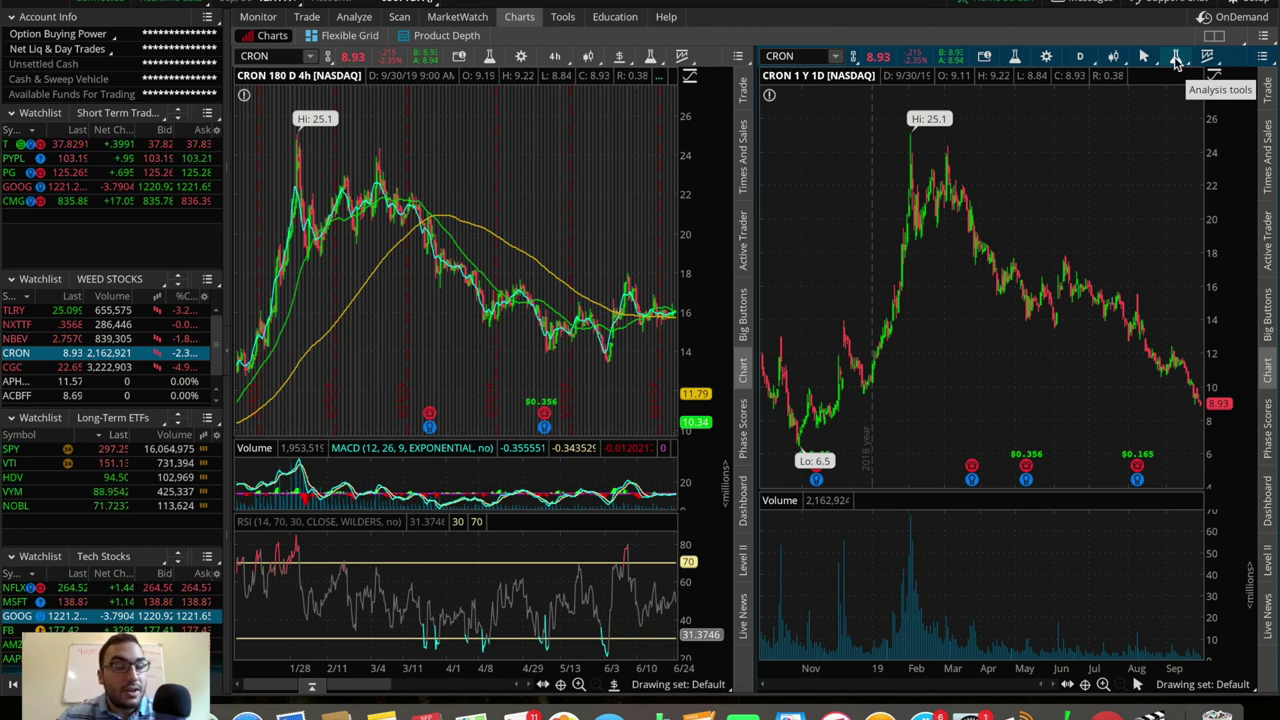
# Open the study editor for the one-year daily CRON chart and browse the list of available studies.
pyautogui.click(1177, 62)
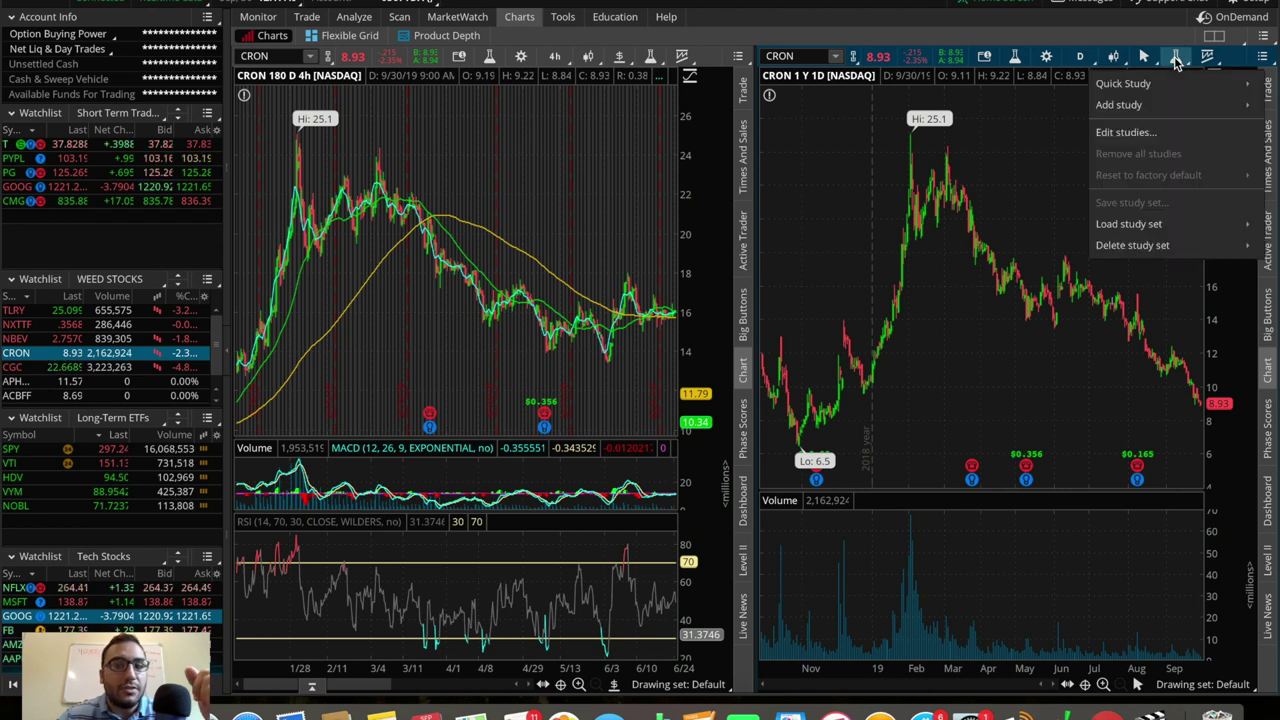
pyautogui.click(1147, 132)
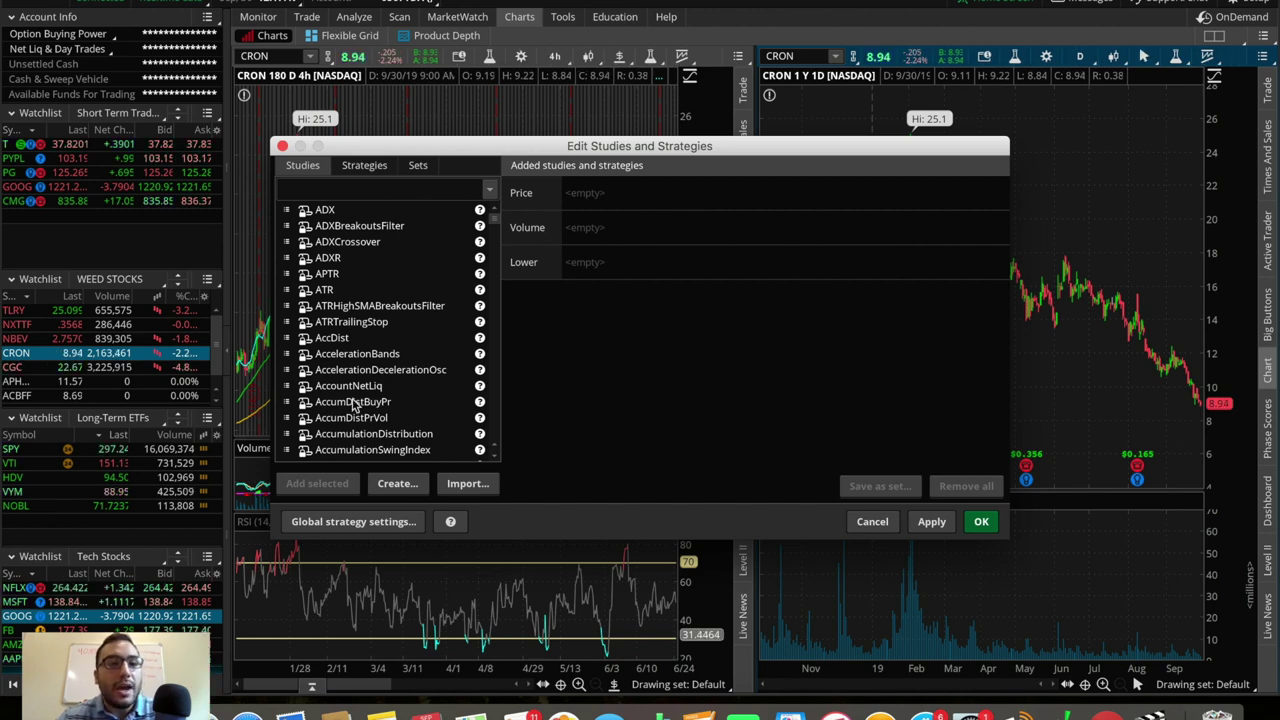
pyautogui.scroll(-10, 380, 385)
pyautogui.scroll(-20, 380, 385)
pyautogui.scroll(20, 380, 385)
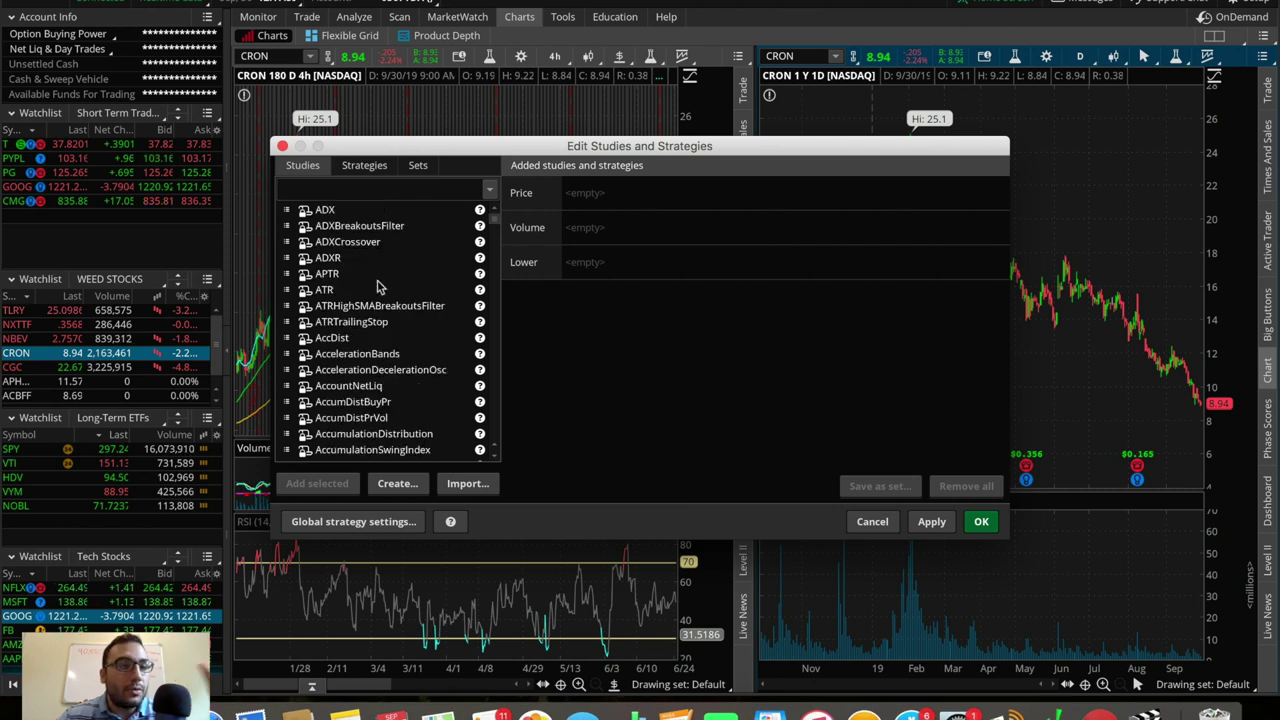
# View the saved study sets, move the editor window higher, and return to the list of individual studies.
pyautogui.click(418, 165)
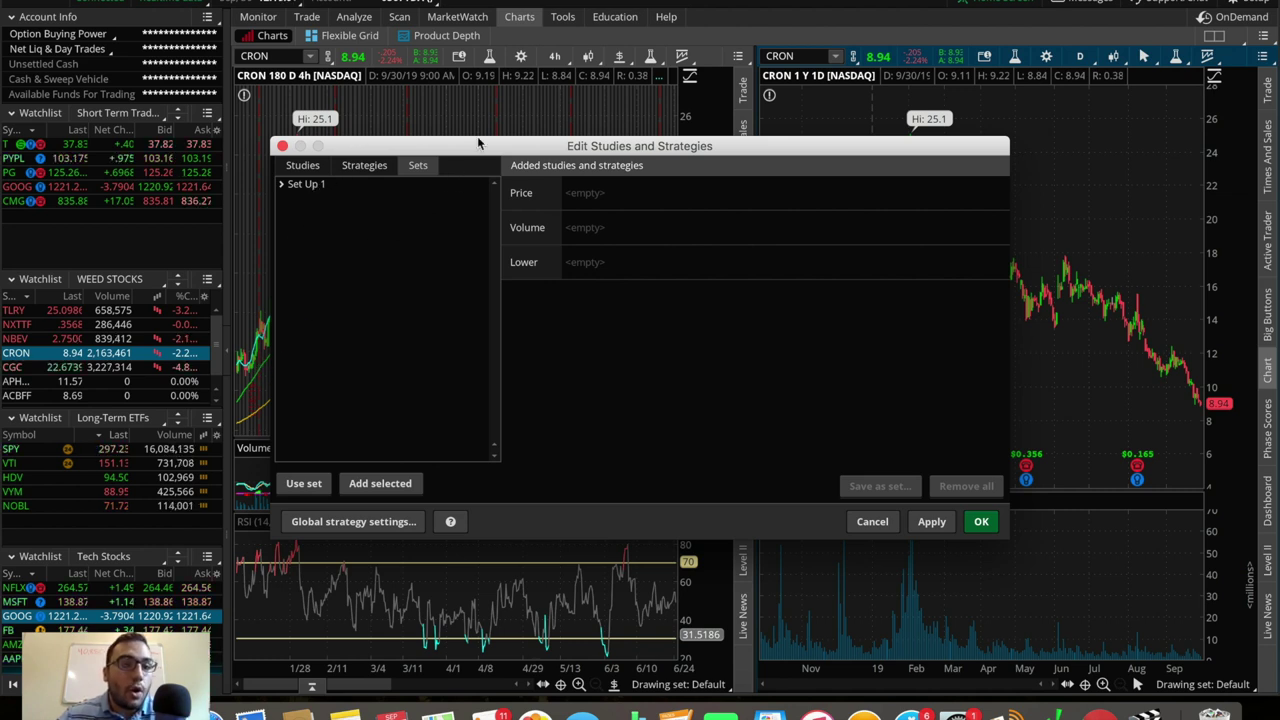
pyautogui.moveTo(479, 142); pyautogui.dragTo(515, 99)
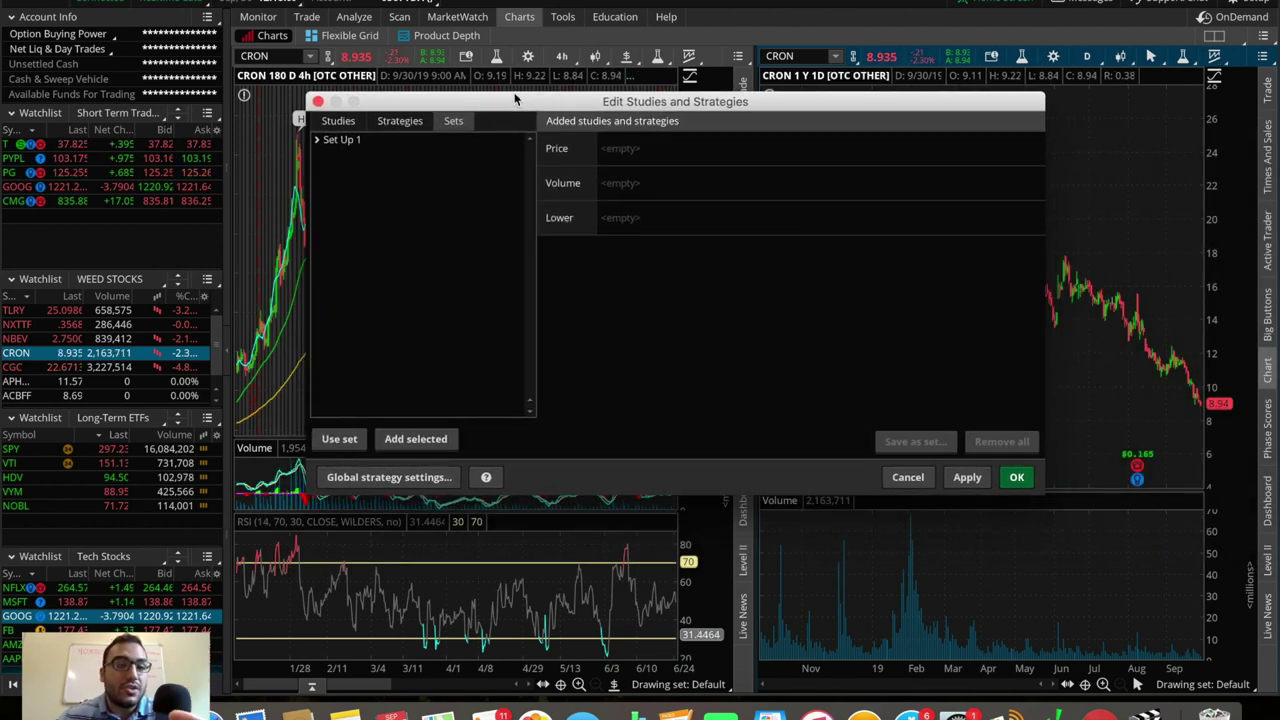
pyautogui.click(338, 121)
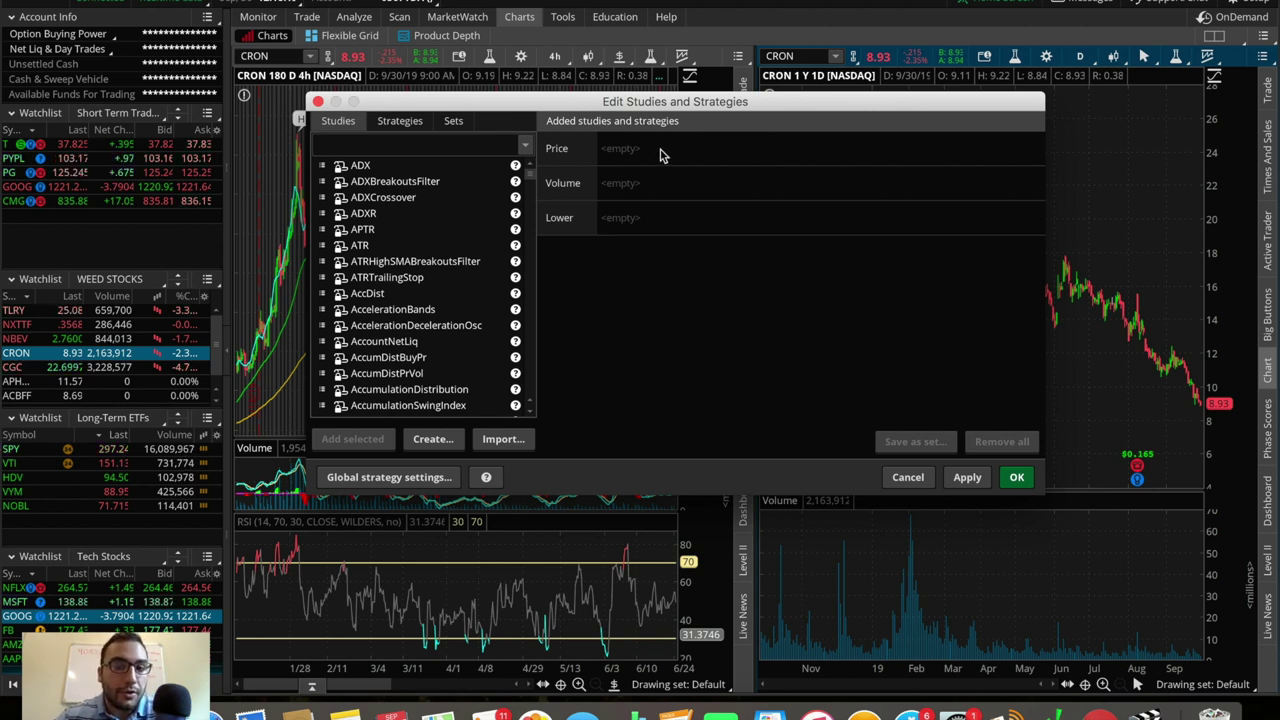
# Add a SimpleMovingAvg study and a MovAvgExponential study to the price area of the one-year CRON chart.
pyautogui.click(386, 143)
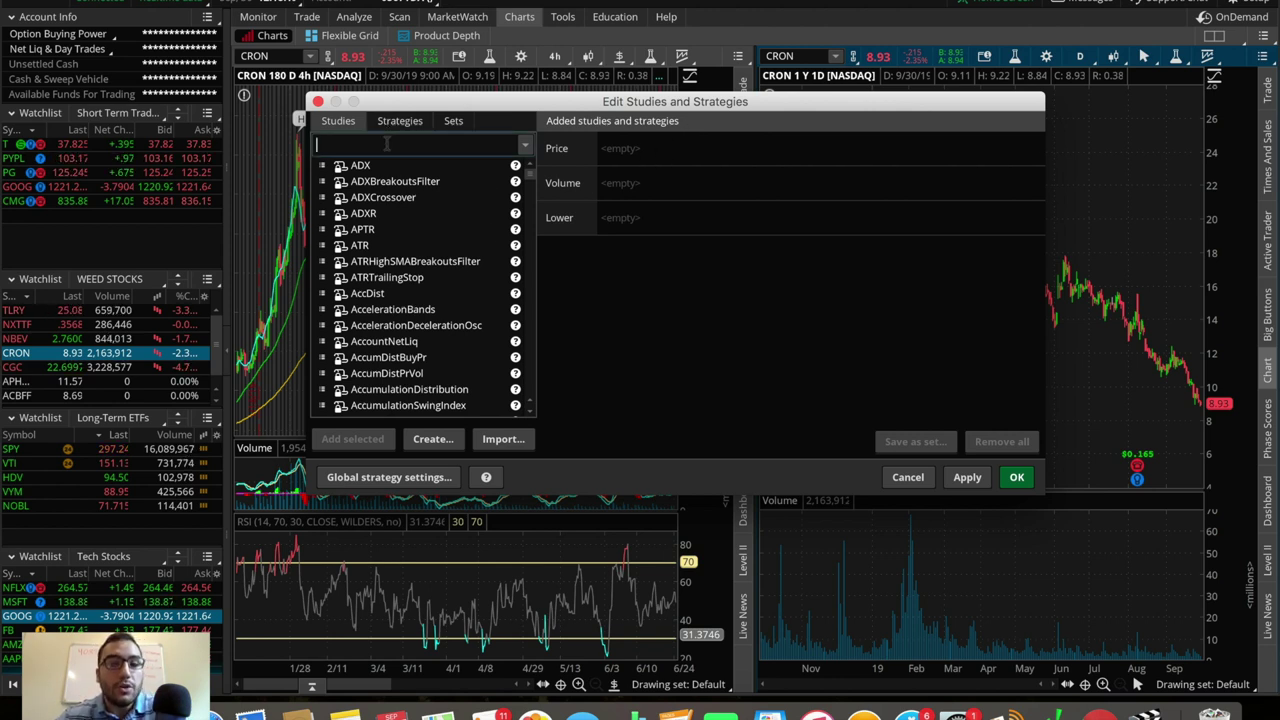
pyautogui.write('simpl')
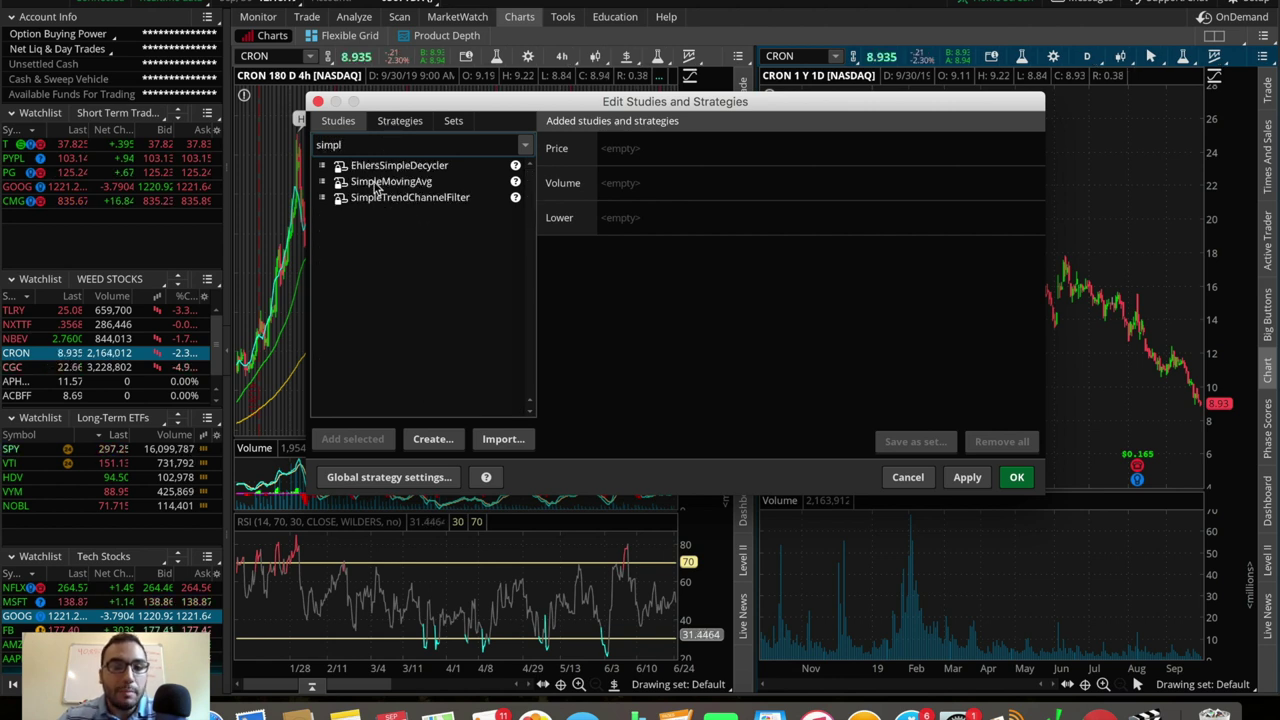
pyautogui.click(376, 183)
pyautogui.doubleClick(376, 183)
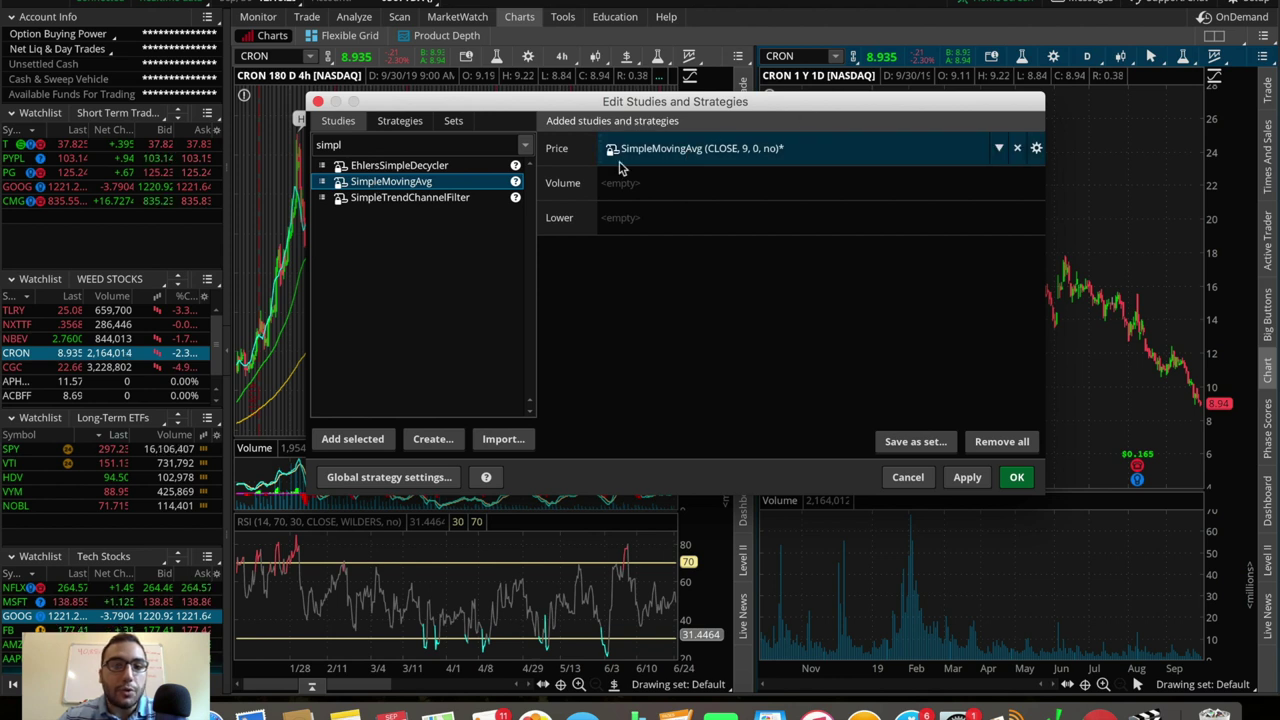
pyautogui.doubleClick(386, 143)
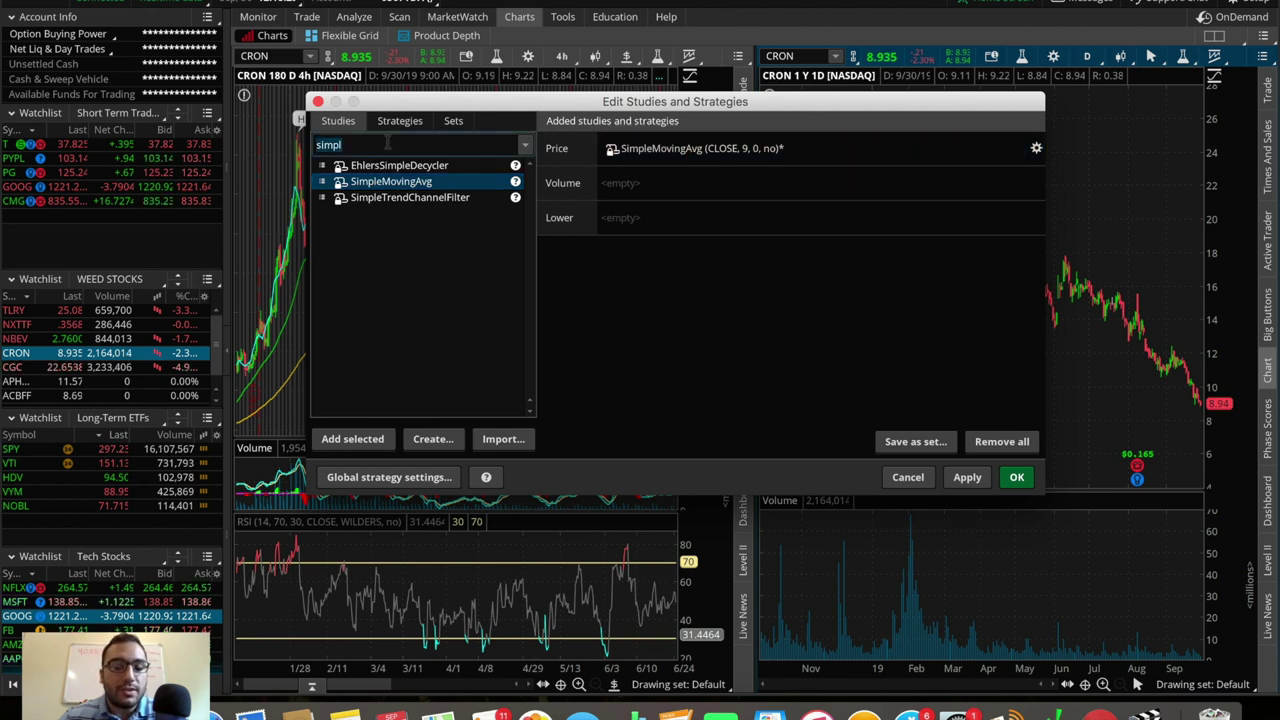
pyautogui.write('expo')
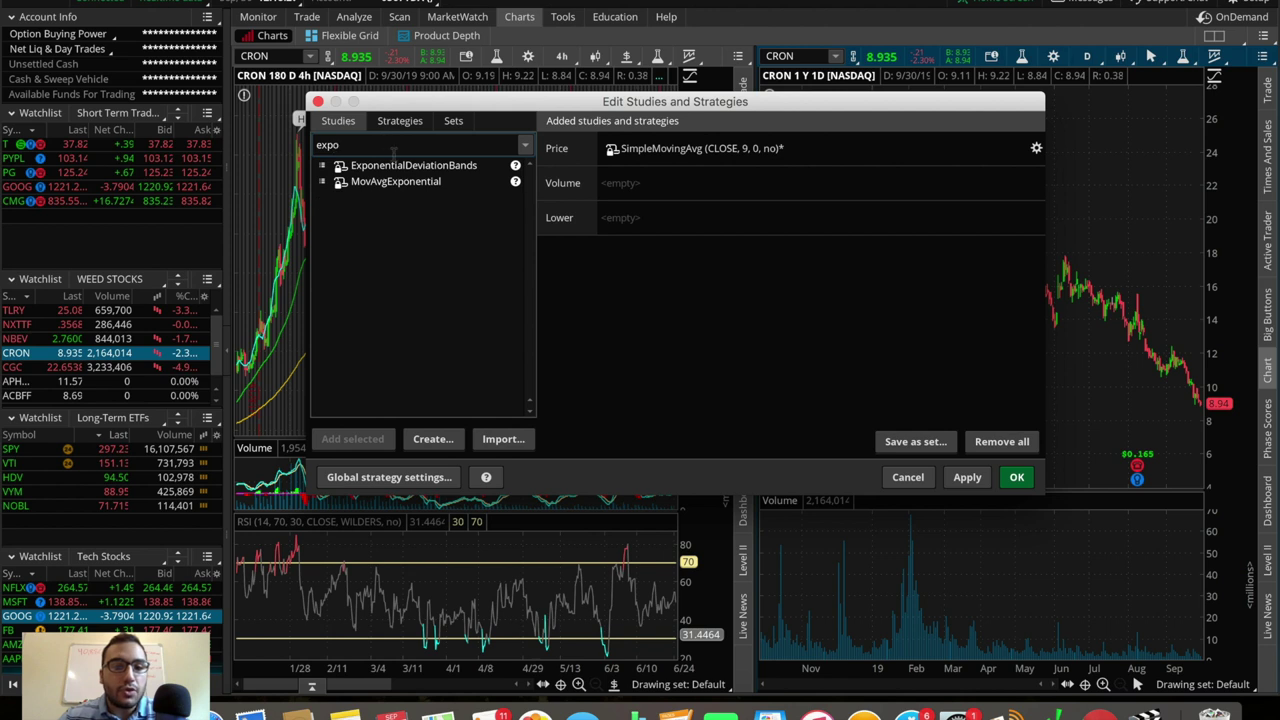
pyautogui.doubleClick(392, 181)
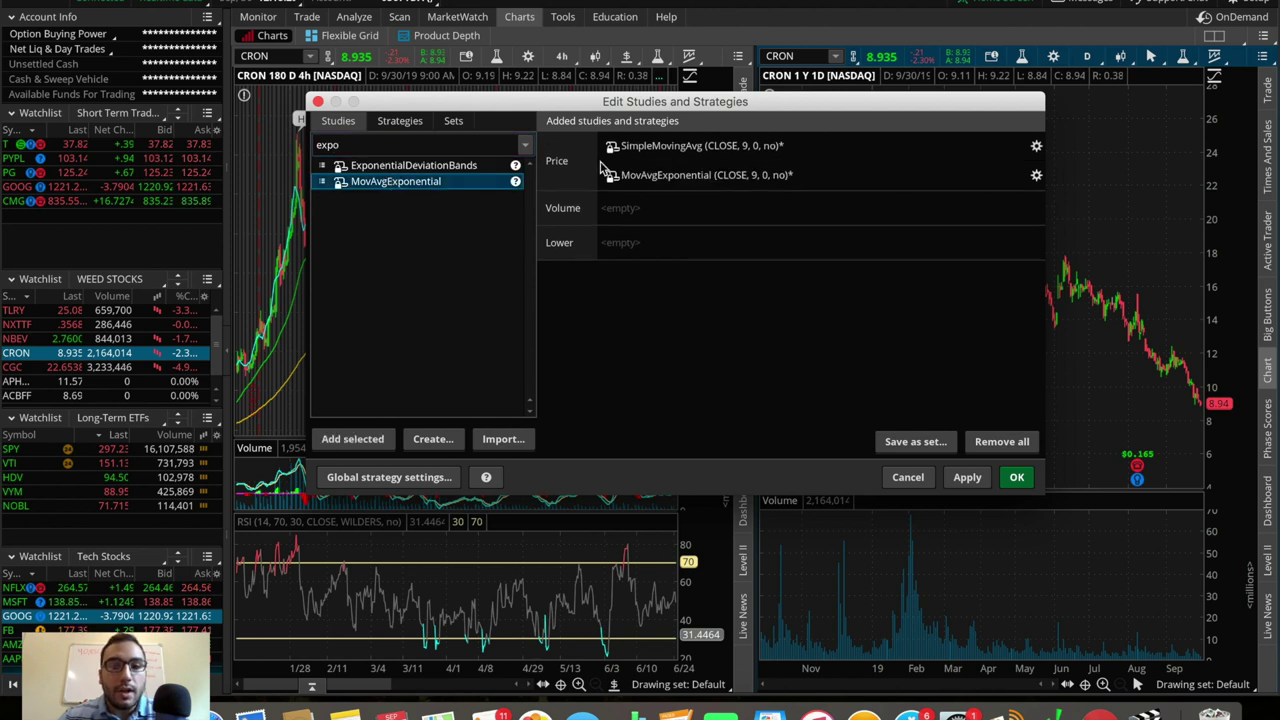
# Set the length of the simple moving average study to 180.
pyautogui.doubleClick(740, 146)
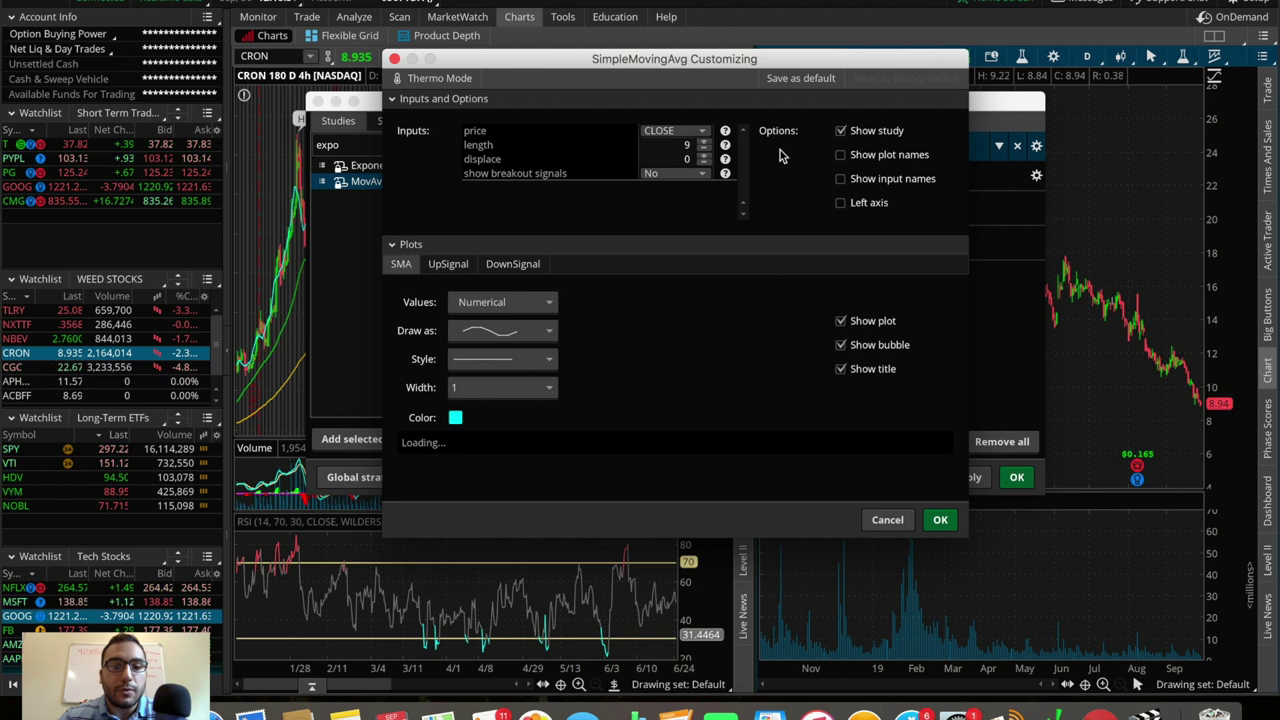
pyautogui.click(704, 141)
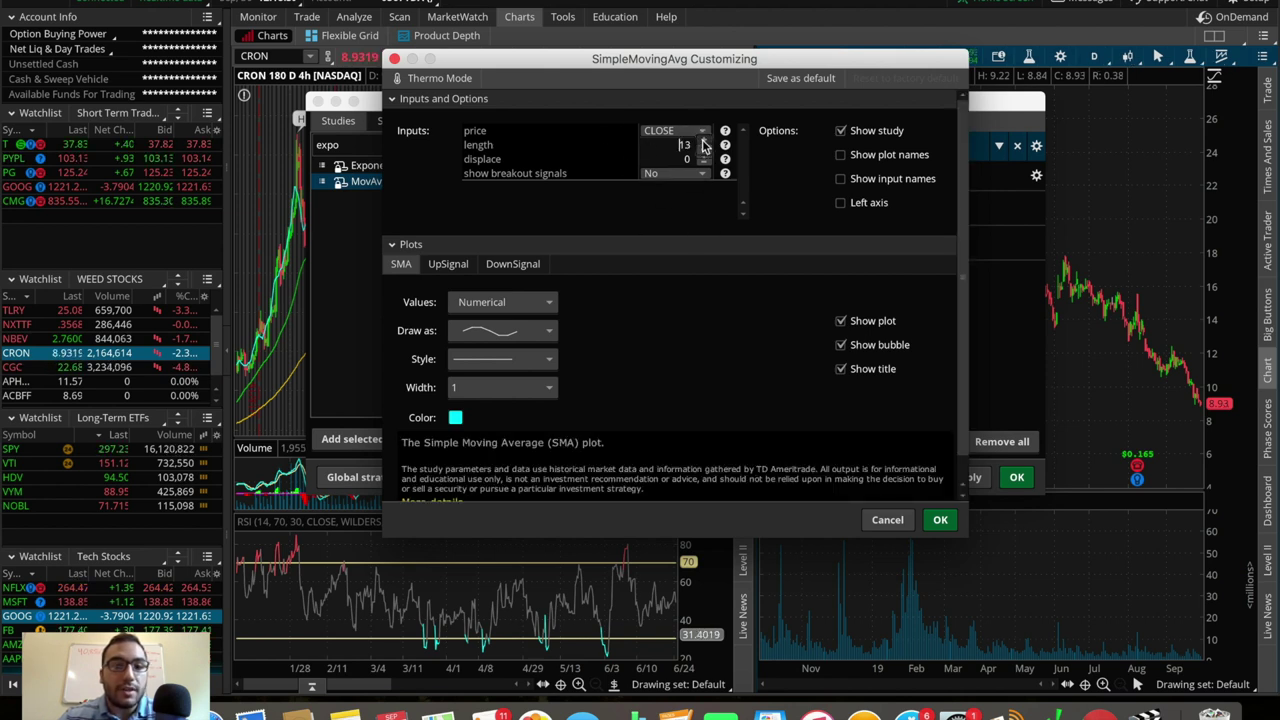
pyautogui.press('BackSpace')
pyautogui.write('5')
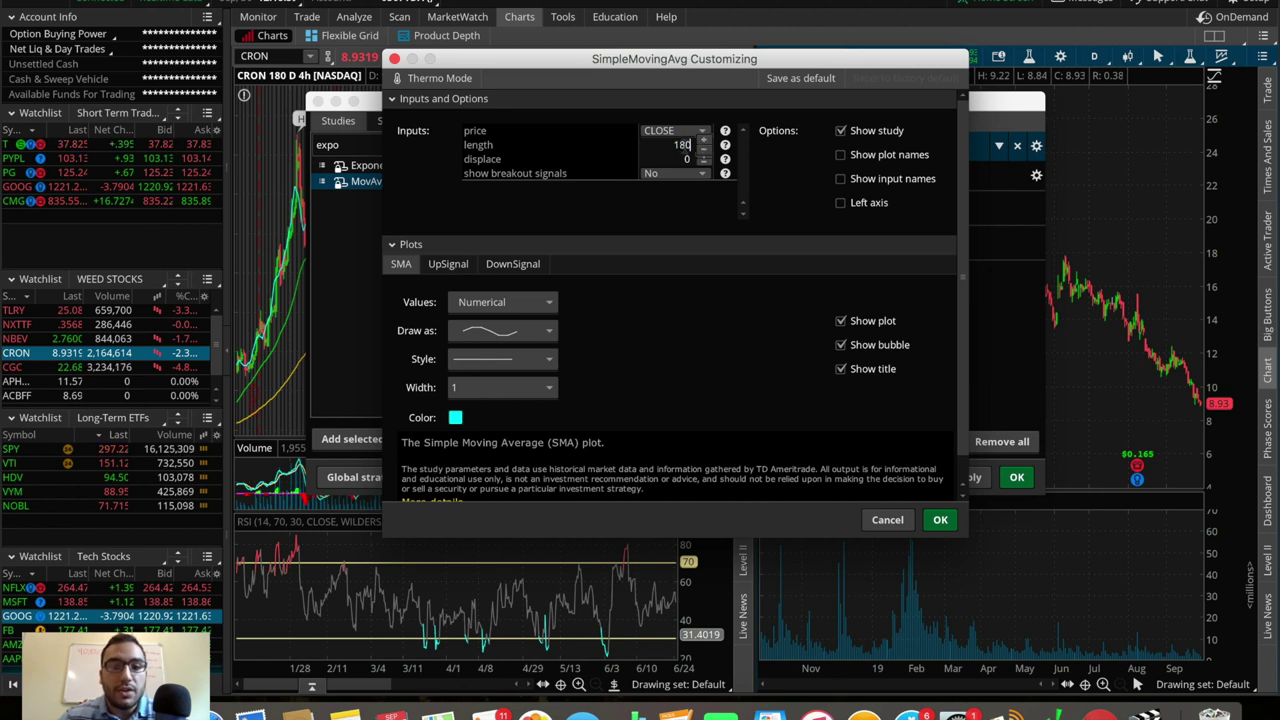
pyautogui.click(940, 519)
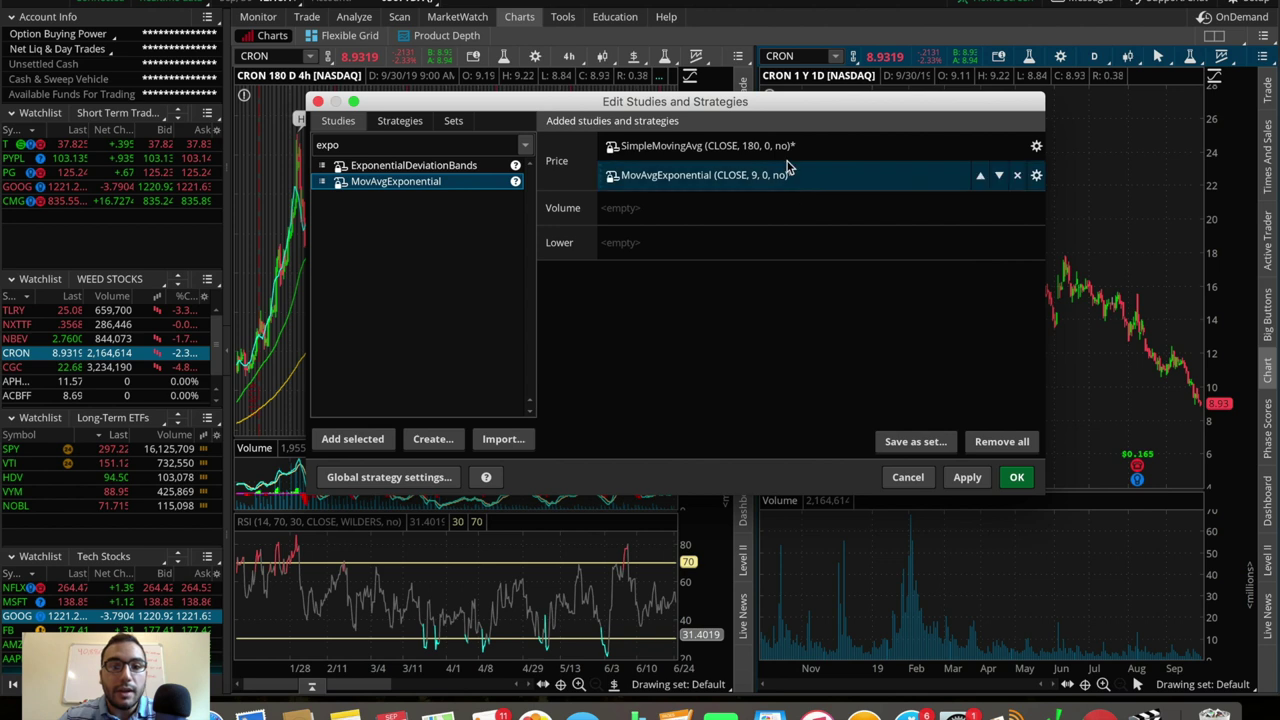
# Add a second SimpleMovingAvg study with a length of 50 and a green line.
pyautogui.doubleClick(434, 143)
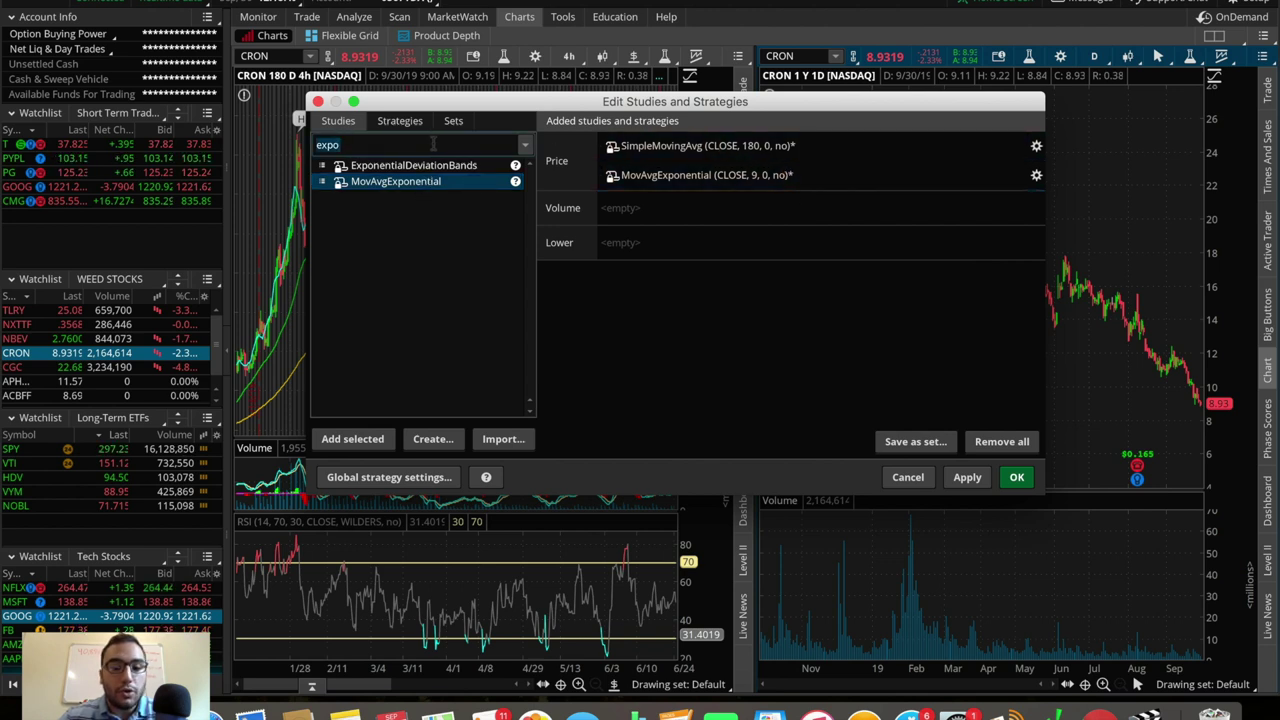
pyautogui.write('simple')
pyautogui.doubleClick(425, 183)
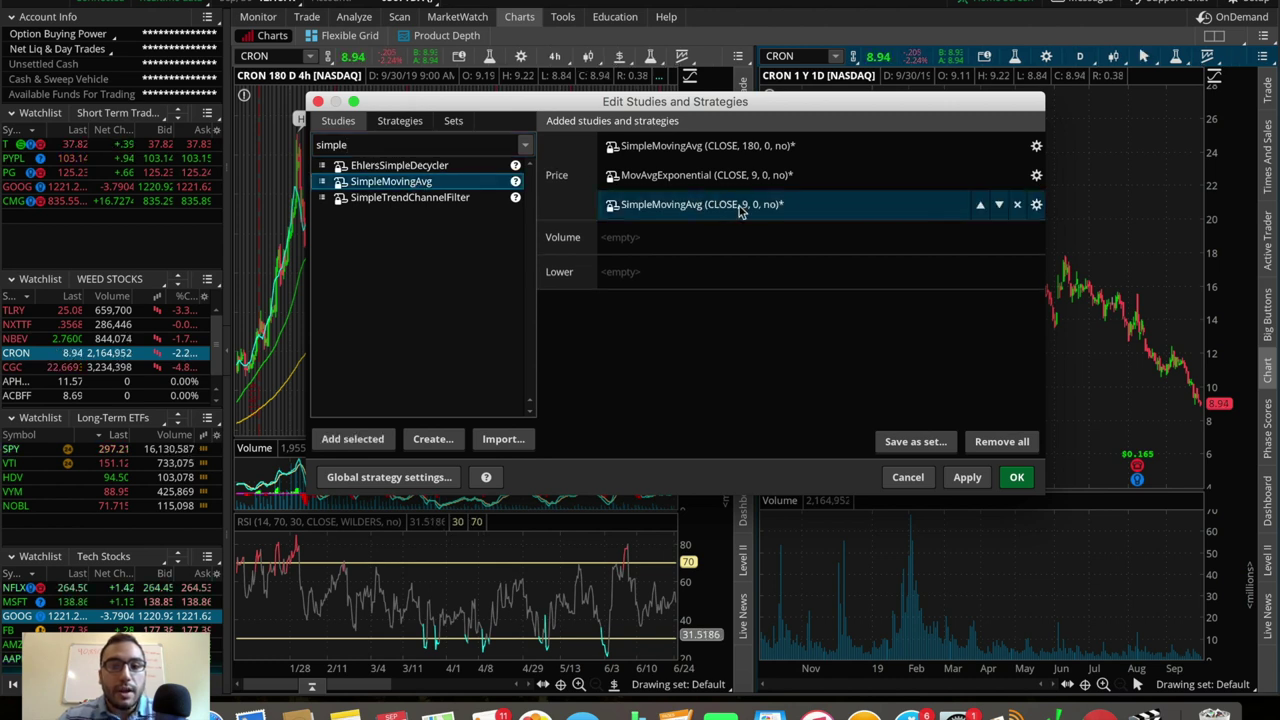
pyautogui.doubleClick(757, 207)
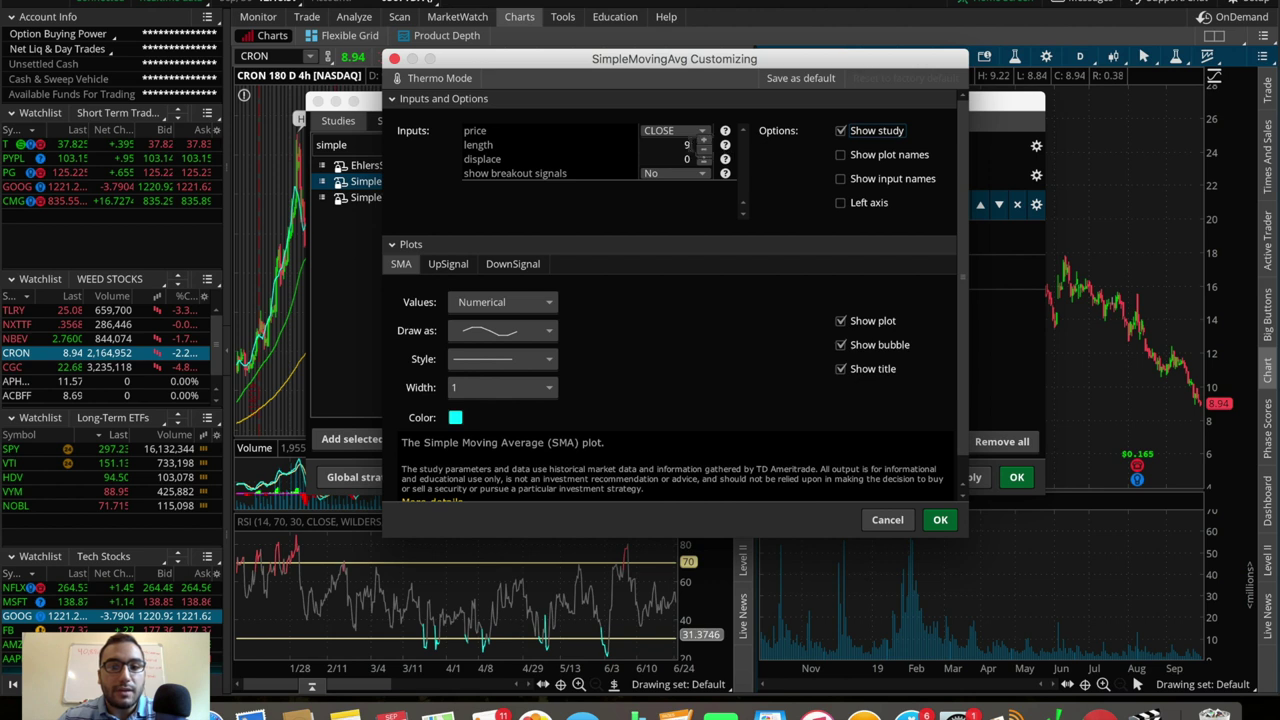
pyautogui.press('BackSpace')
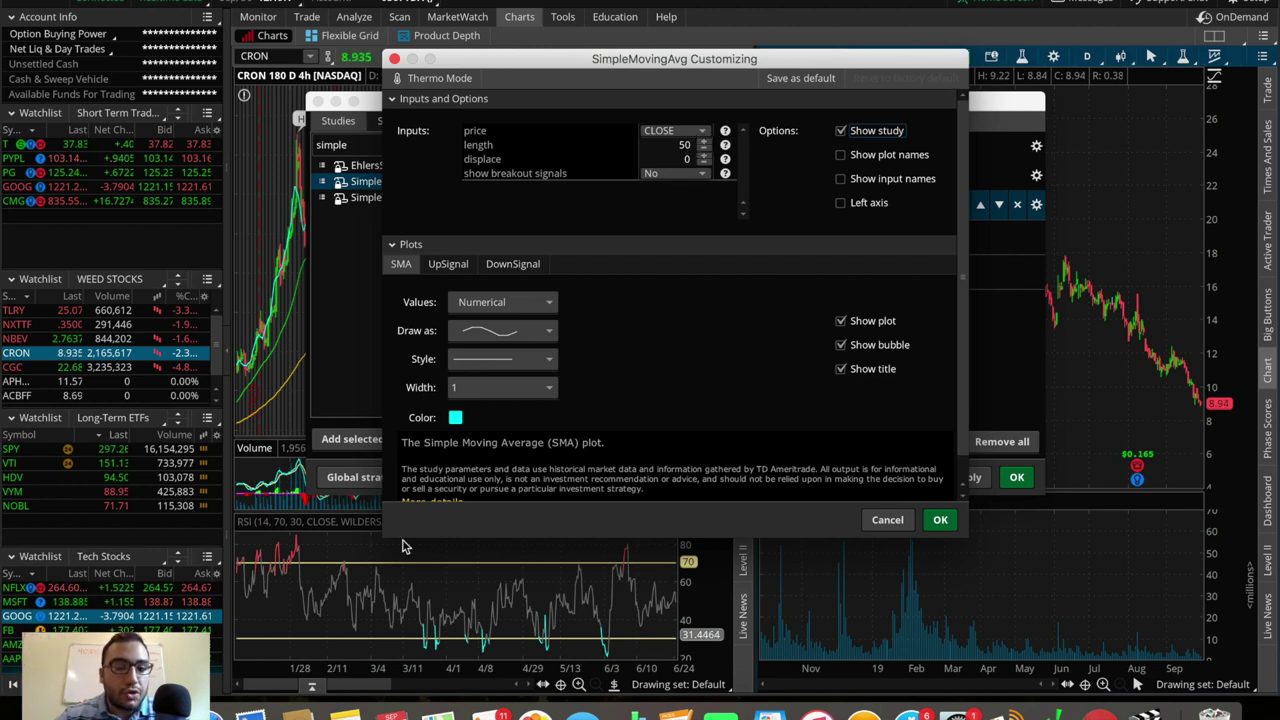
pyautogui.click(455, 418)
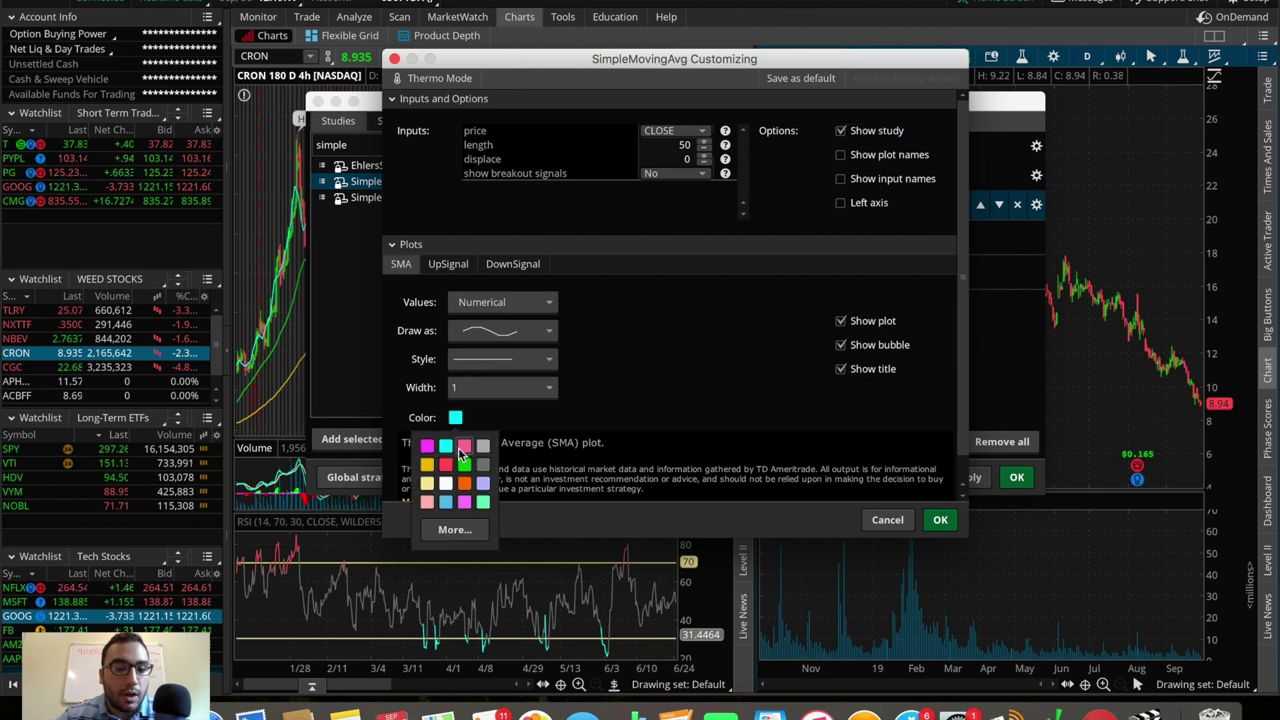
pyautogui.click(467, 467)
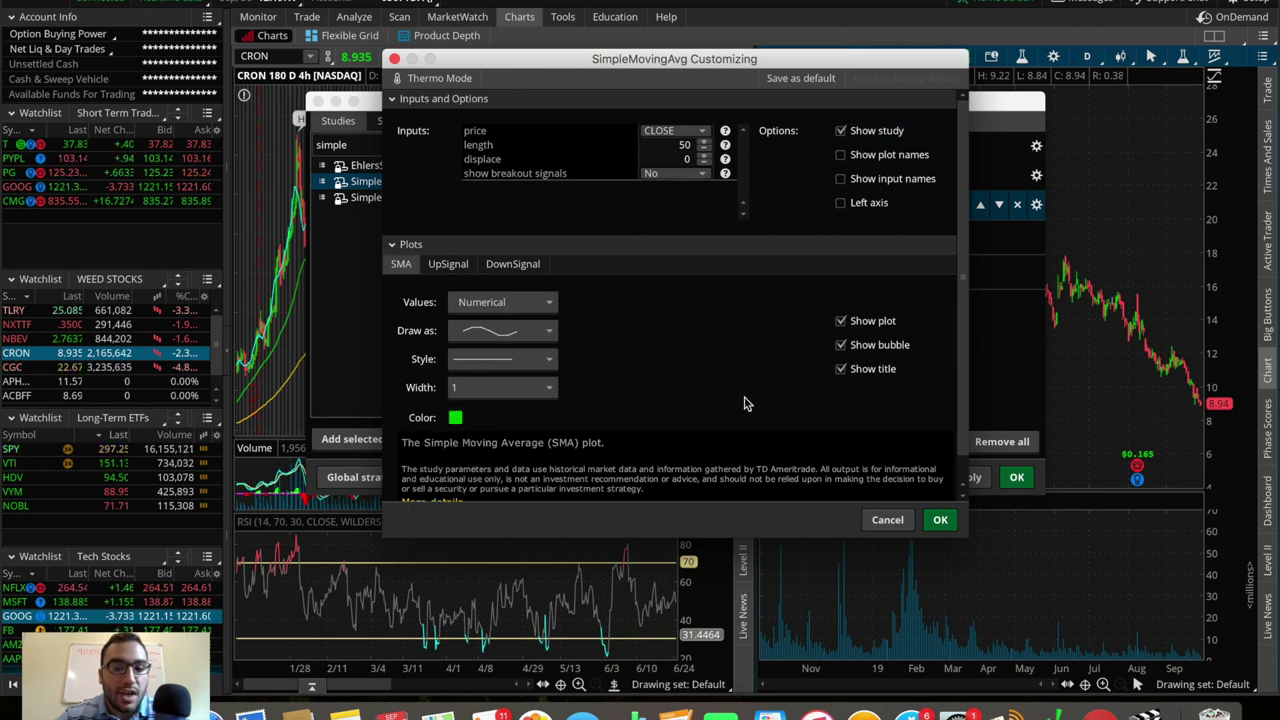
pyautogui.click(940, 519)
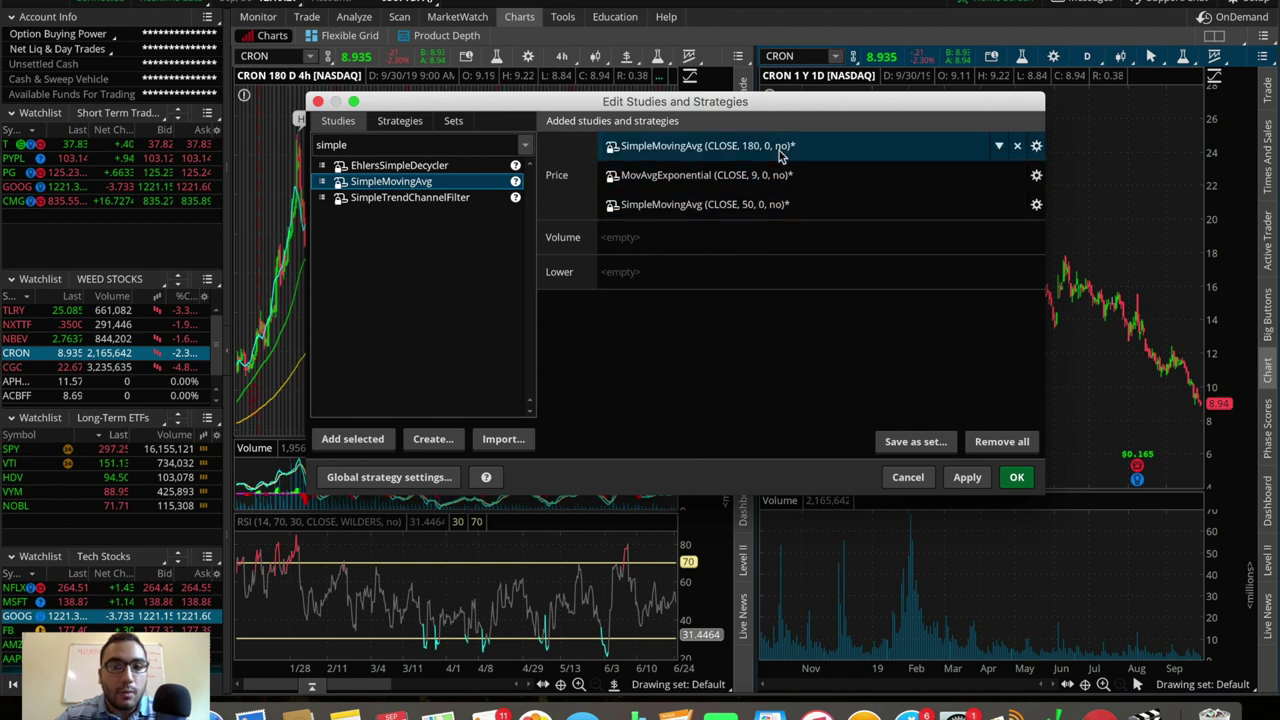
# Change the line colour of the 180-period simple moving average.
pyautogui.doubleClick(700, 146)
pyautogui.click(455, 418)
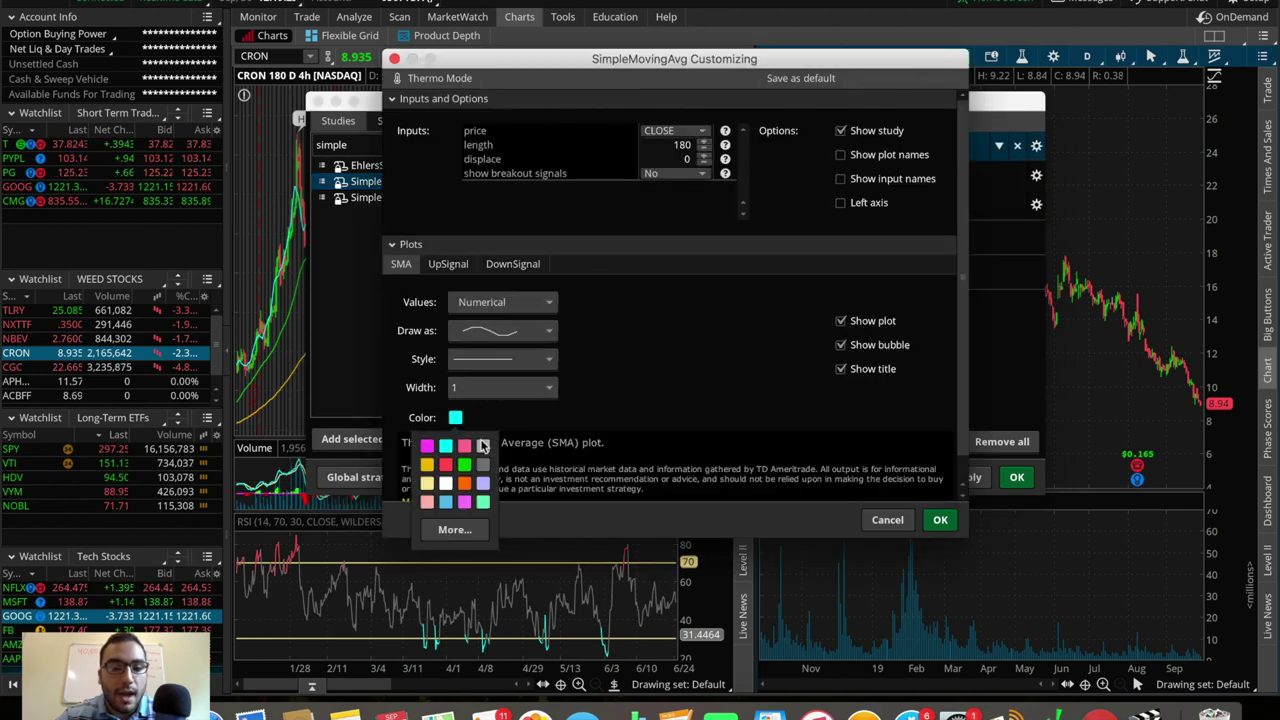
pyautogui.click(438, 474)
pyautogui.click(940, 519)
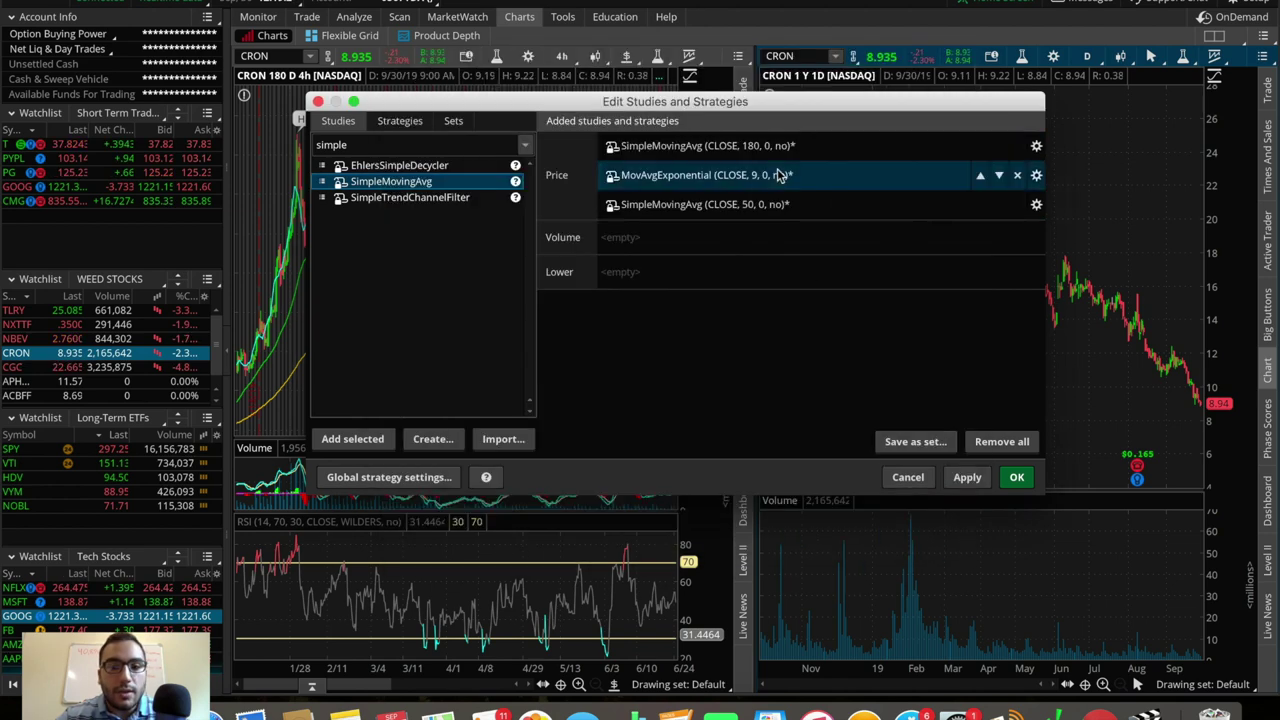
# Set the line colour of the 9-period exponential moving average to cyan.
pyautogui.doubleClick(778, 176)
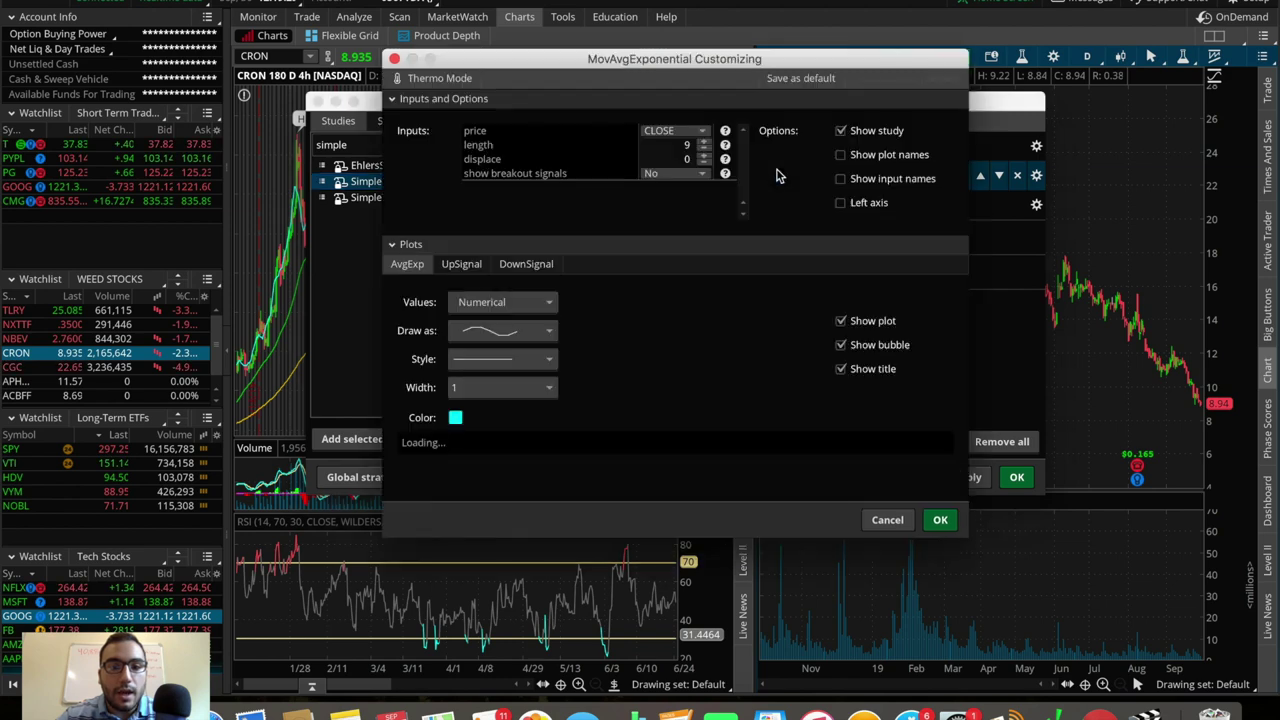
pyautogui.click(455, 418)
pyautogui.click(446, 446)
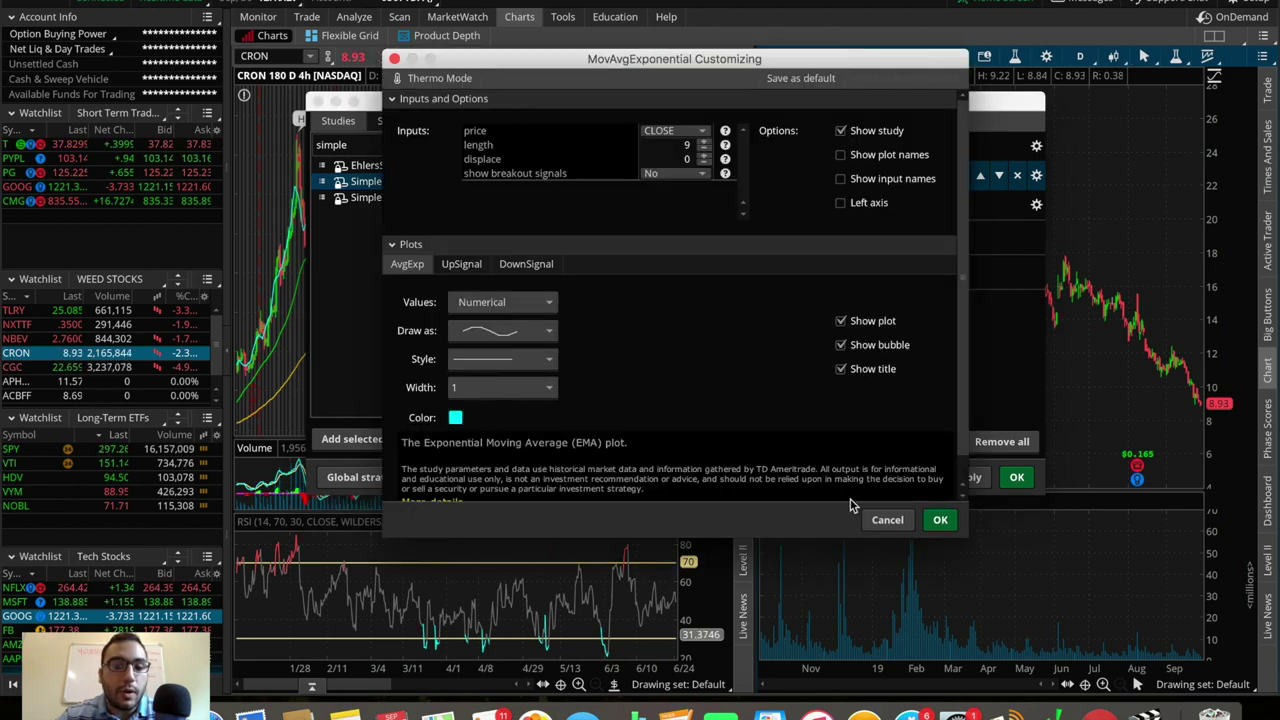
pyautogui.click(940, 519)
pyautogui.click(795, 200)
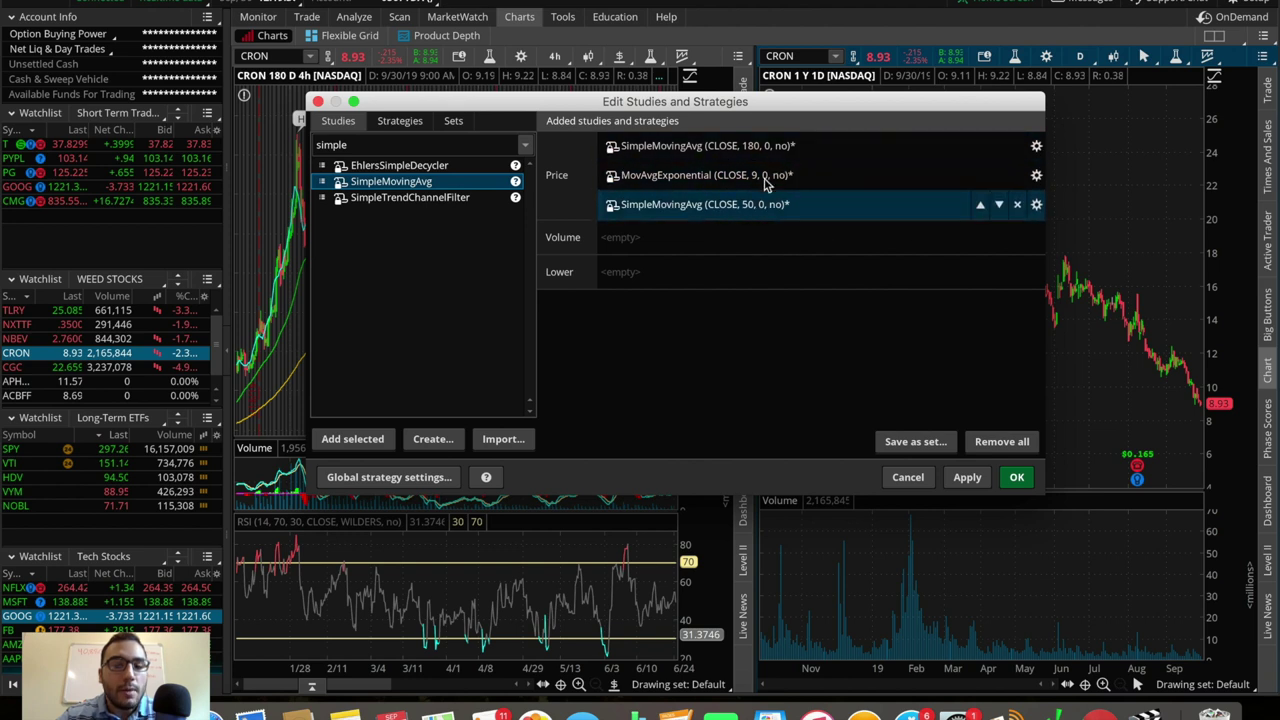
pyautogui.click(722, 180)
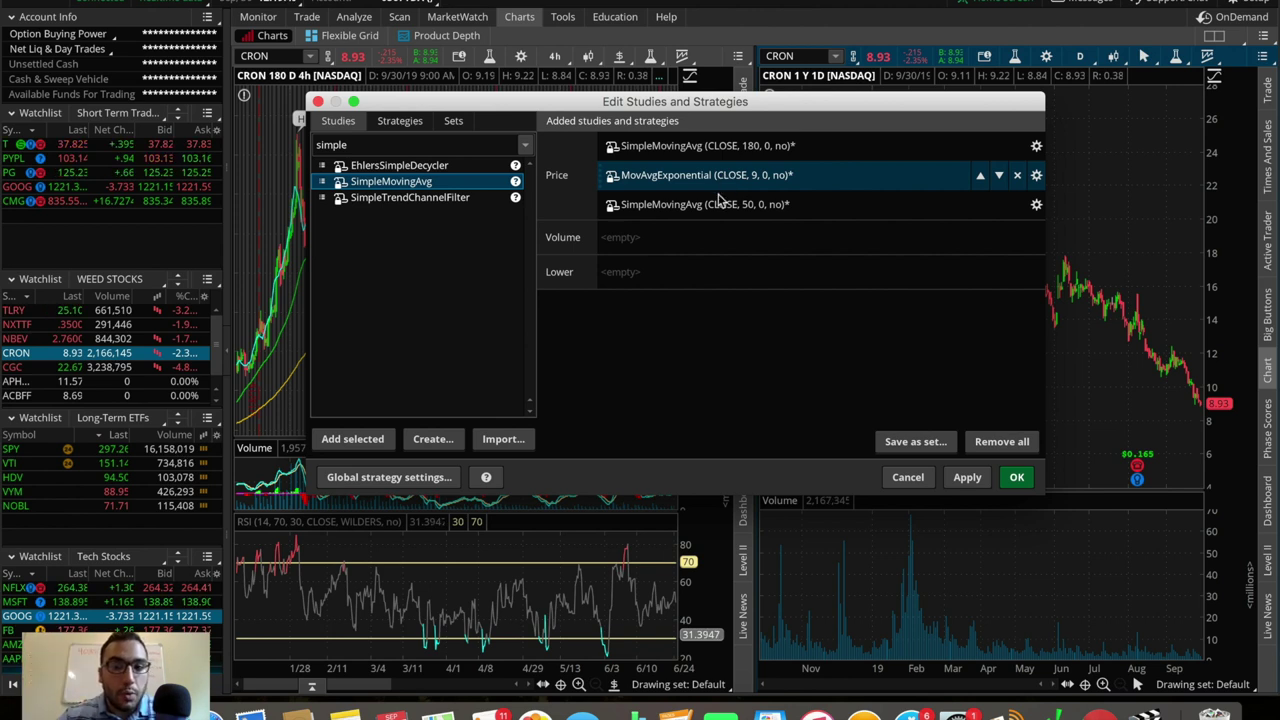
pyautogui.click(730, 205)
pyautogui.click(752, 150)
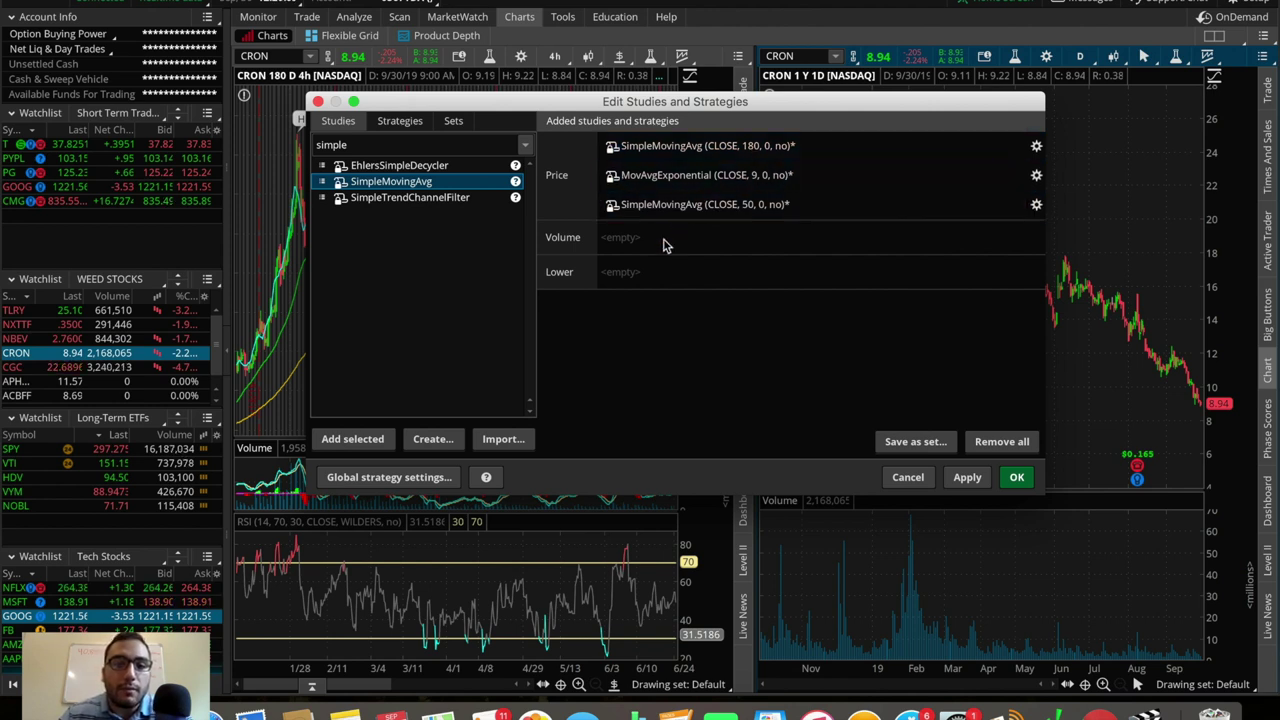
# Add the RSI study as a lower study and review its length, overbought and oversold settings.
pyautogui.click(380, 145)
pyautogui.write('rsi')
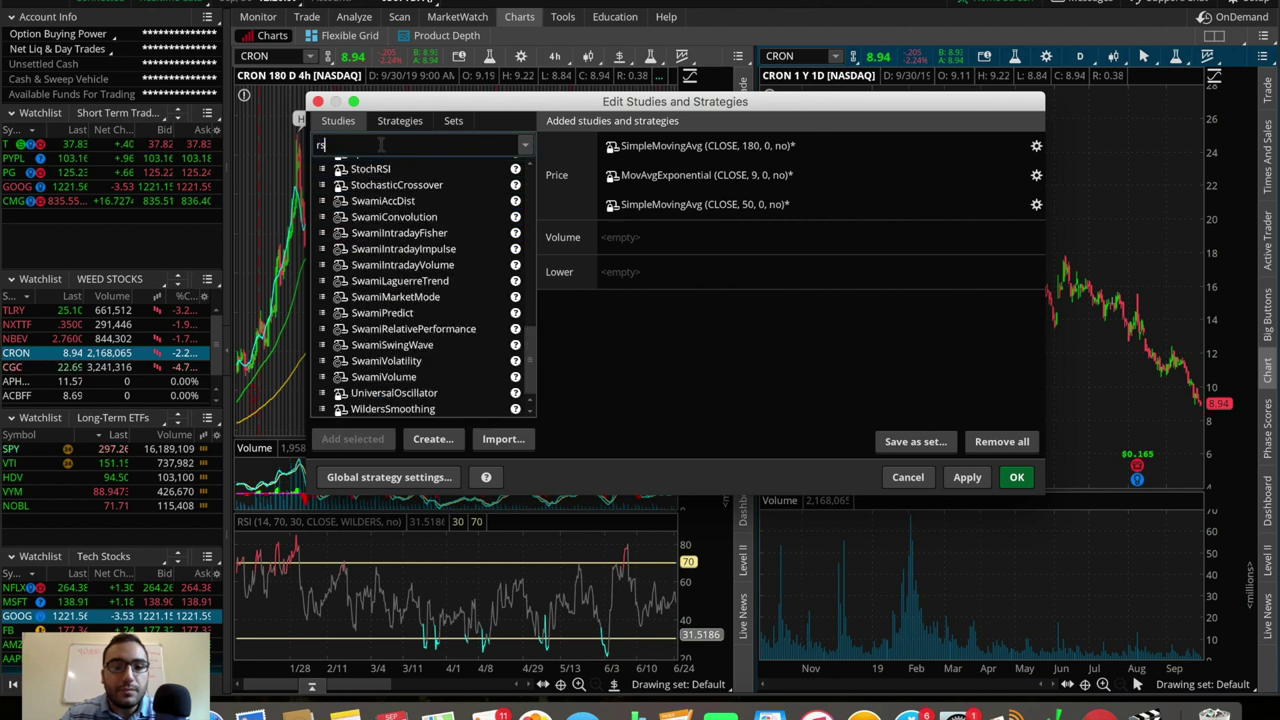
pyautogui.click(362, 166)
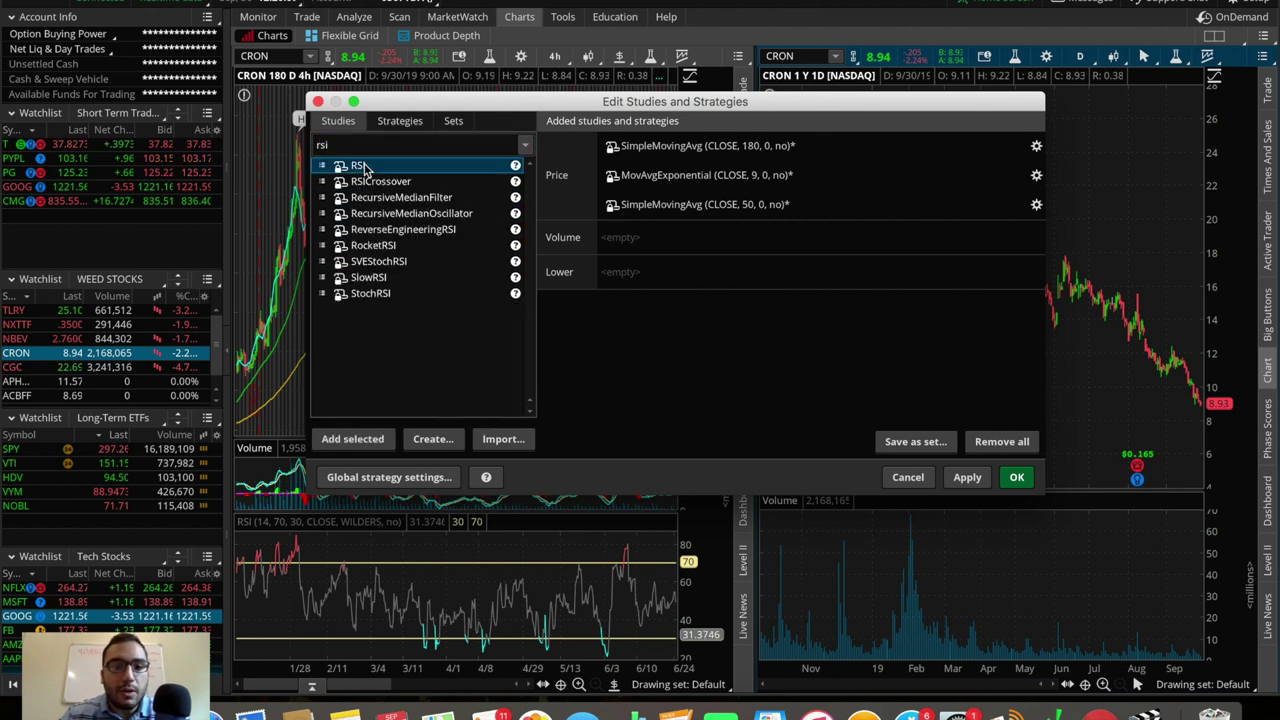
pyautogui.doubleClick(362, 166)
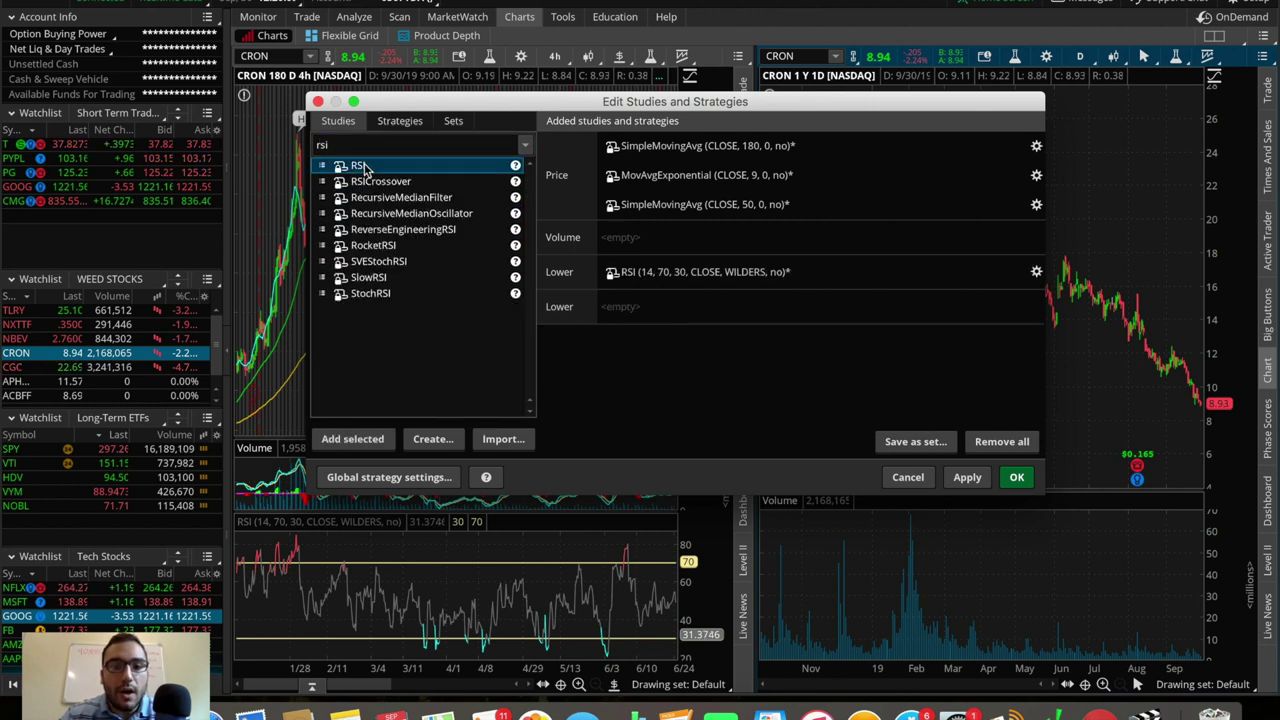
pyautogui.doubleClick(695, 280)
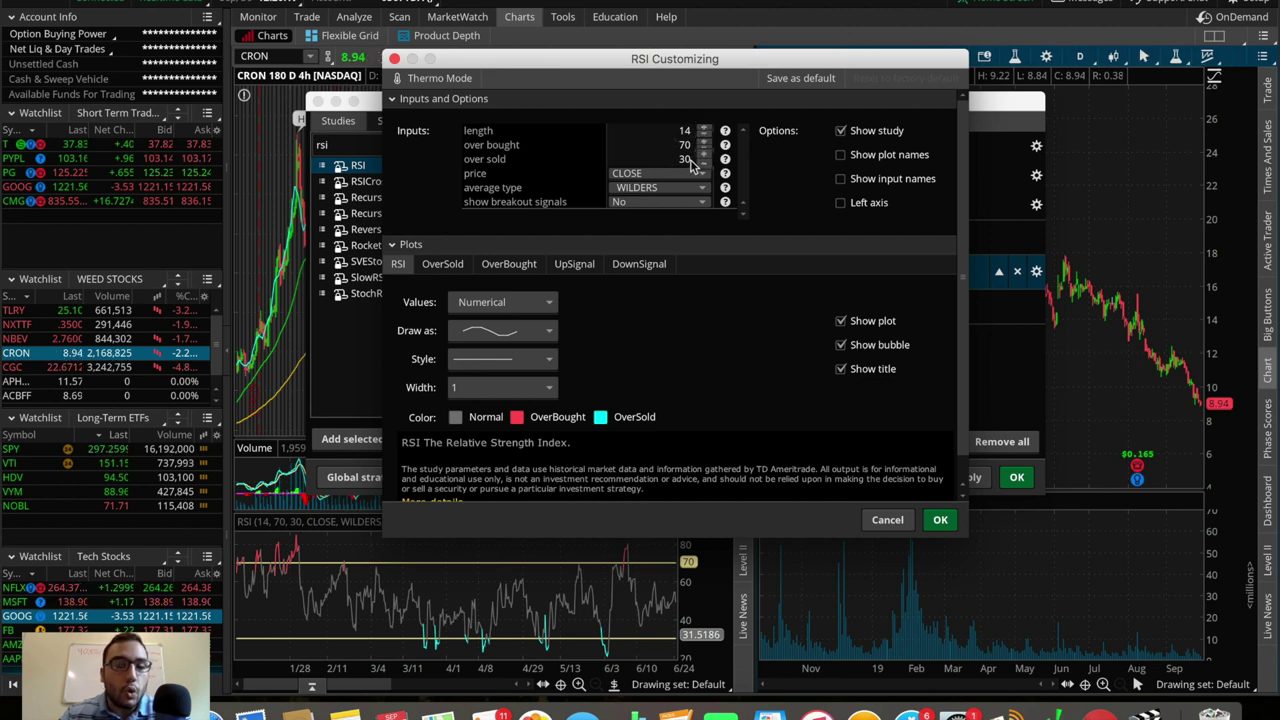
pyautogui.click(939, 521)
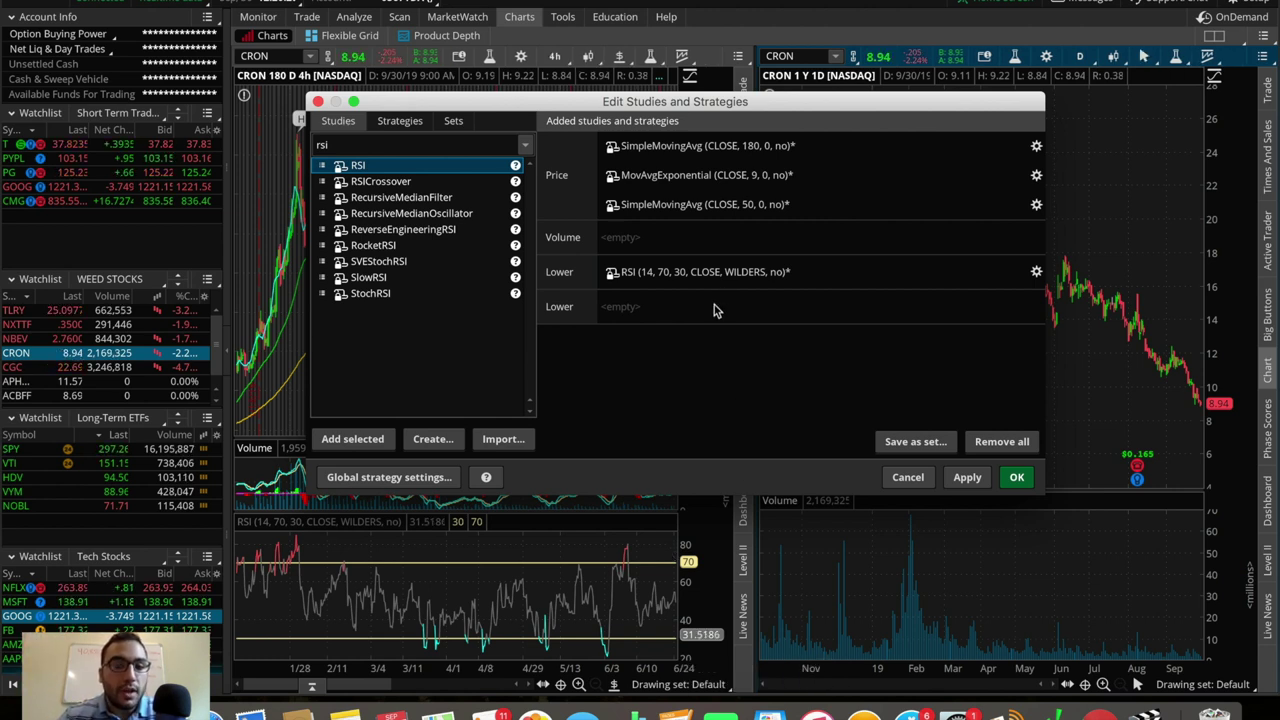
# Add the MACD study below the RSI and apply all the added studies to the chart.
pyautogui.click(387, 146)
pyautogui.write('macd')
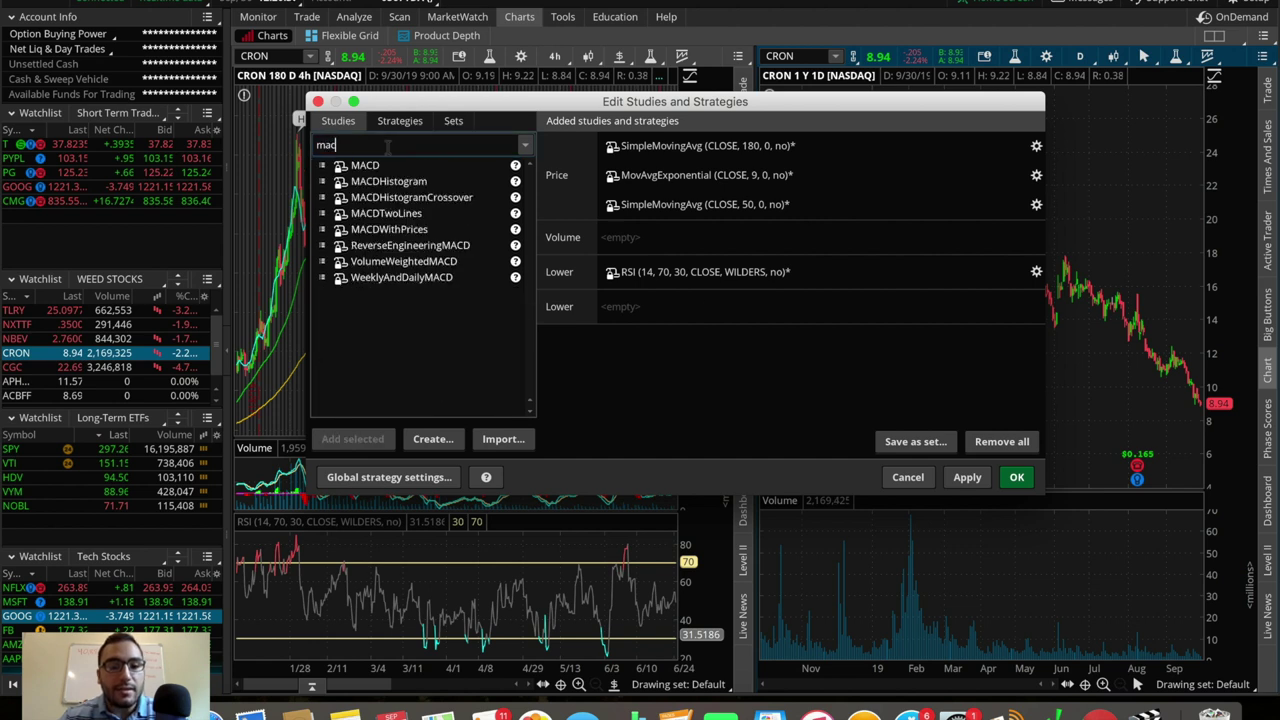
pyautogui.doubleClick(366, 167)
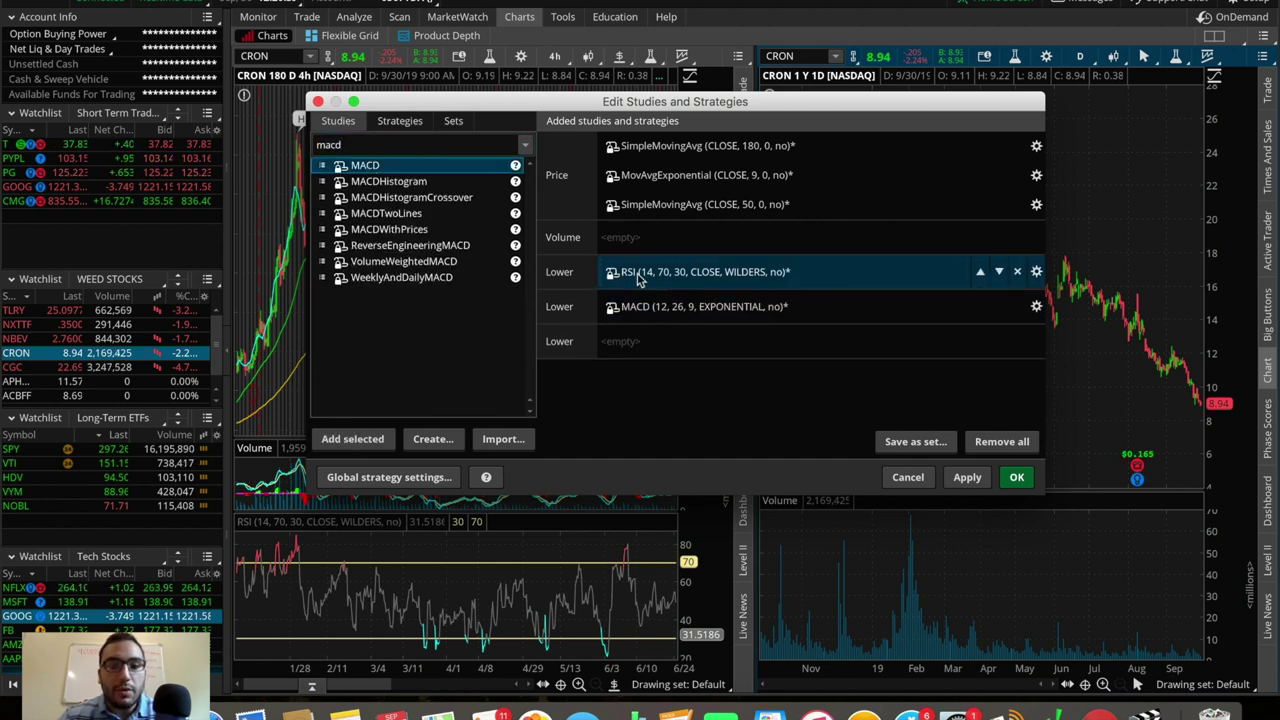
pyautogui.click(1016, 477)
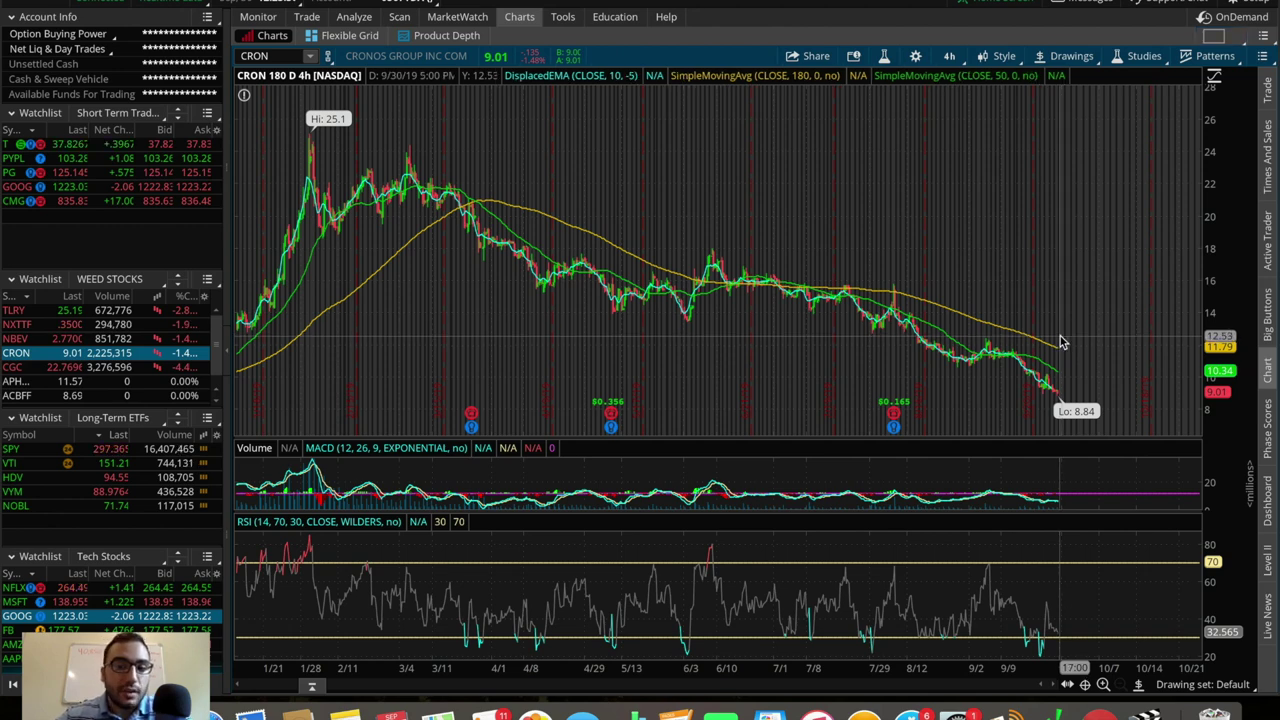
# Start a price alert on CRON that triggers when the mark is at or above 12.50.
pyautogui.rightClick(1062, 342)
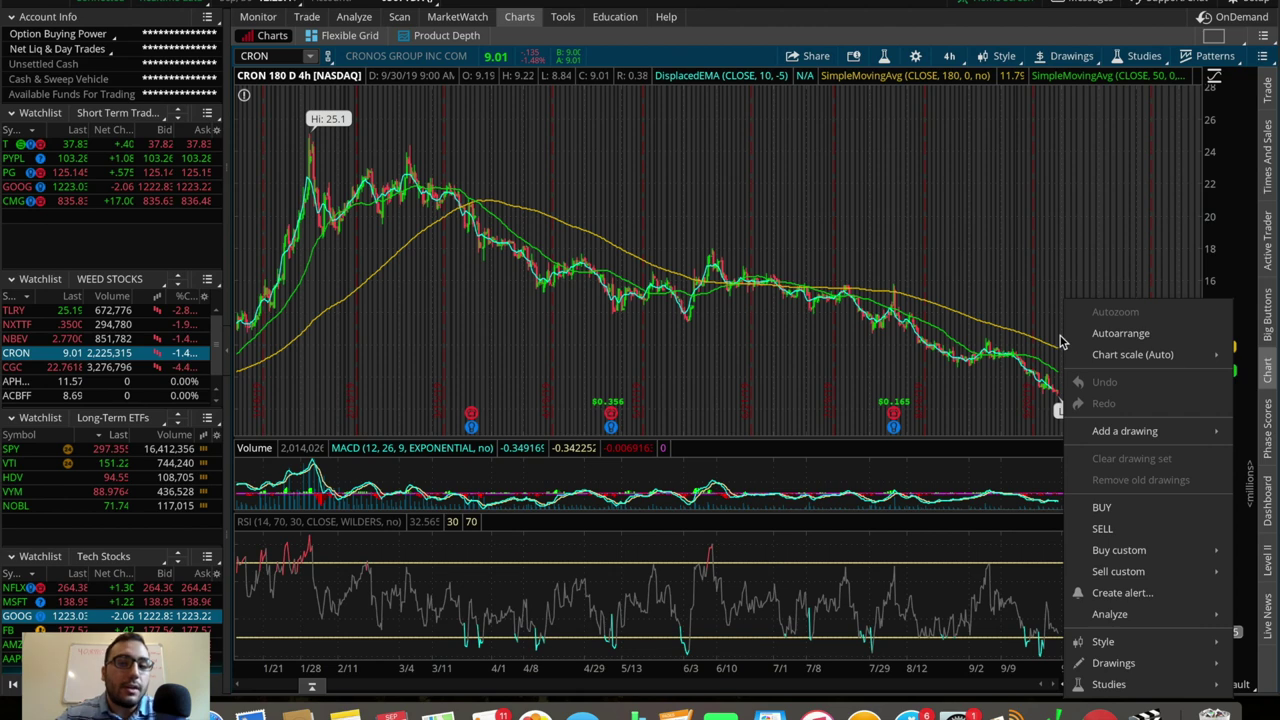
pyautogui.click(1079, 597)
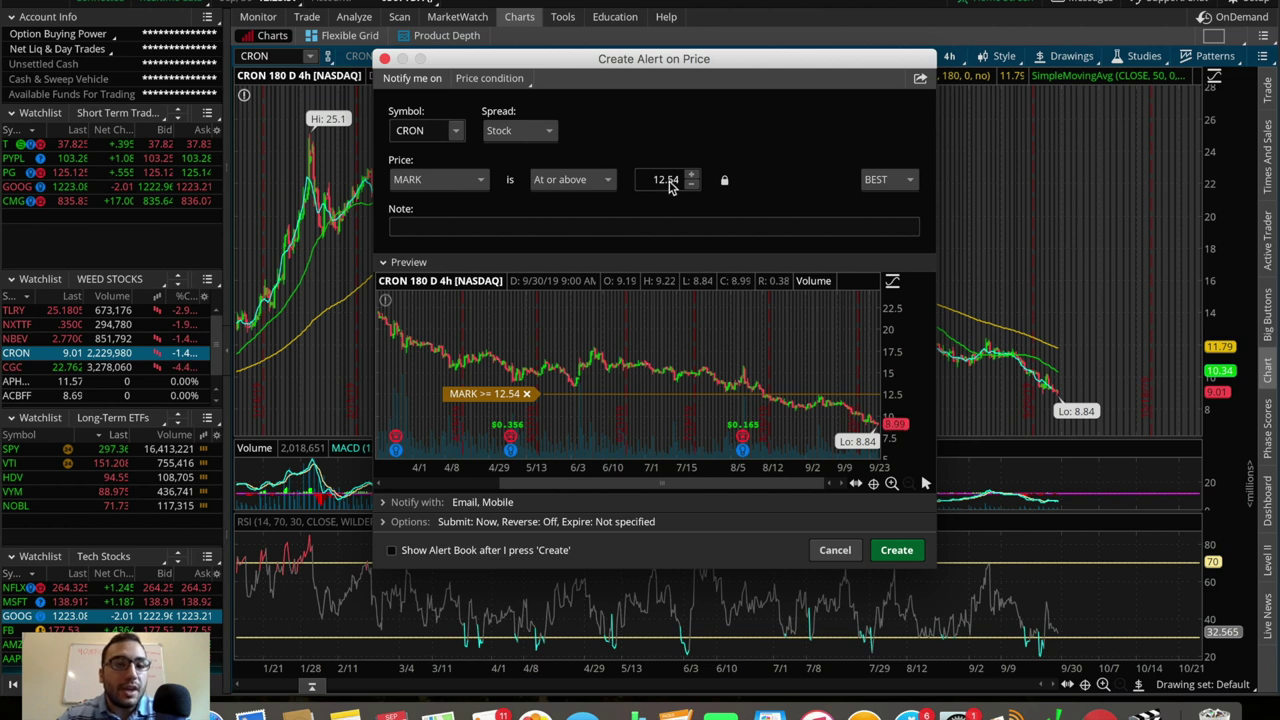
pyautogui.doubleClick(668, 181)
pyautogui.write('12.5')
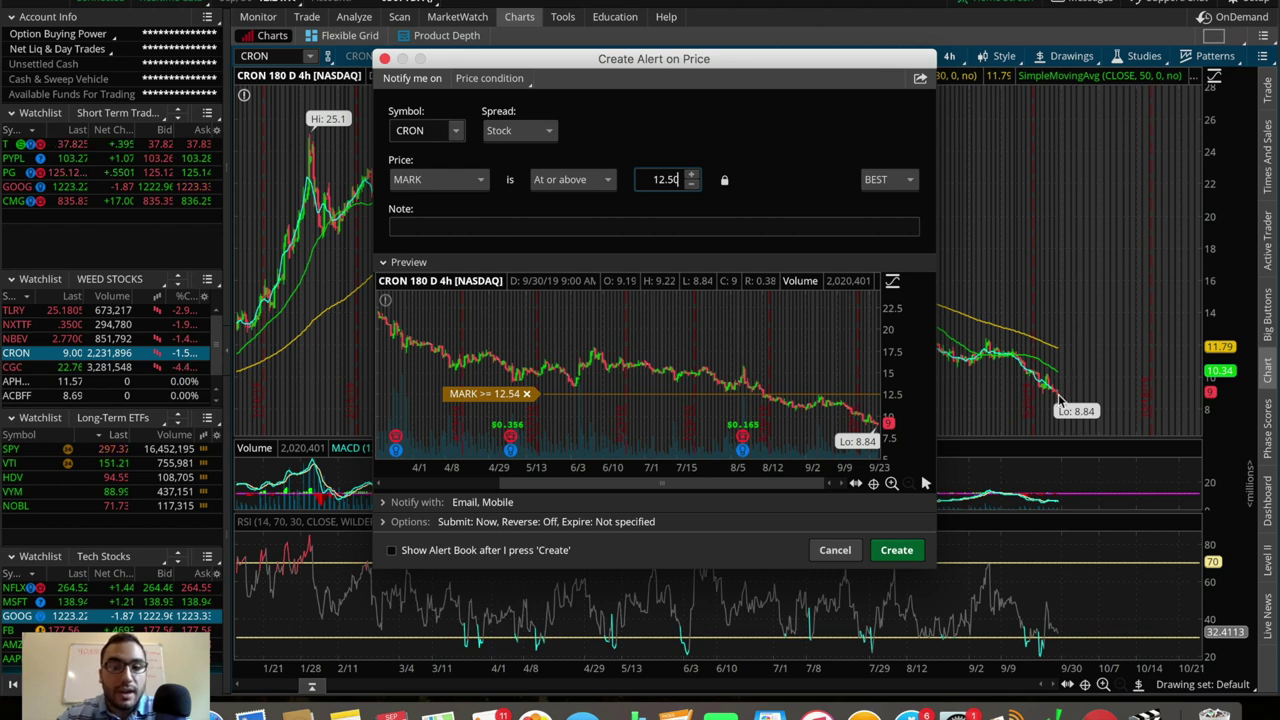
pyautogui.moveTo(855, 62)
pyautogui.mouseDown()
pyautogui.moveTo(863, 108)
pyautogui.moveTo(872, 46)
pyautogui.mouseUp()
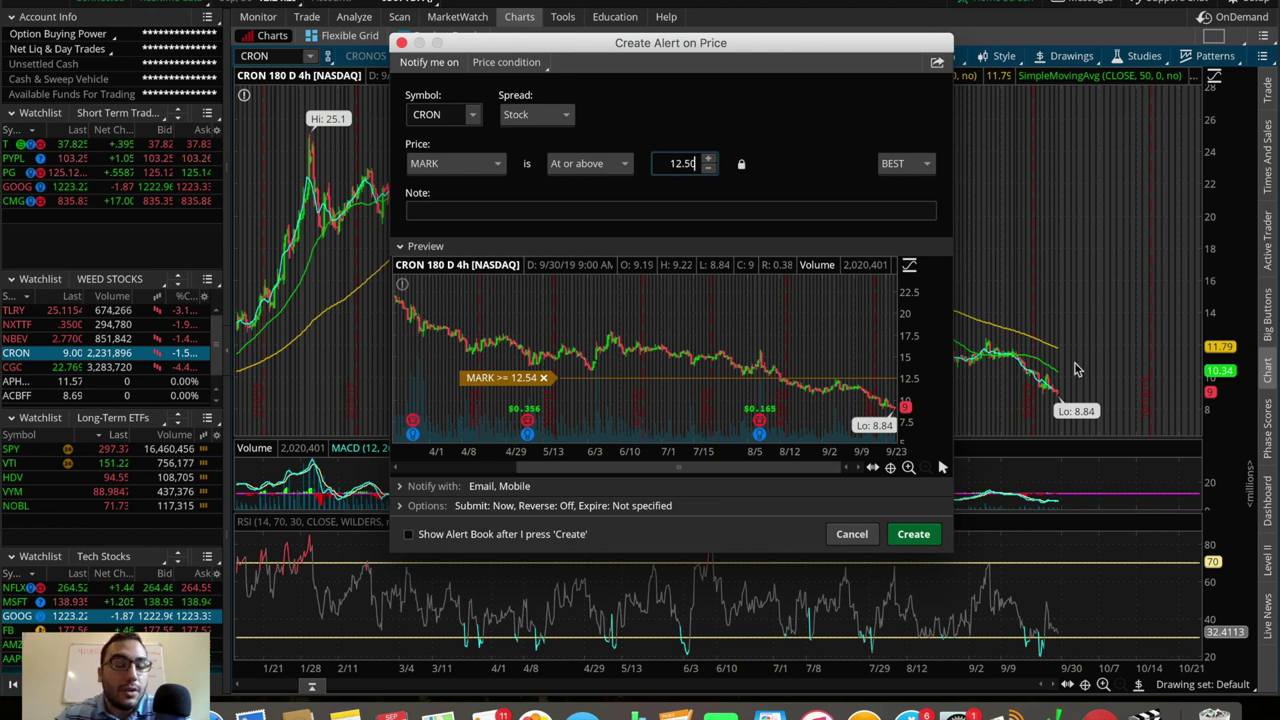
# Change the CRON alert condition to mark at or below 8.50 and create the alert.
pyautogui.click(574, 164)
pyautogui.click(580, 194)
pyautogui.doubleClick(684, 164)
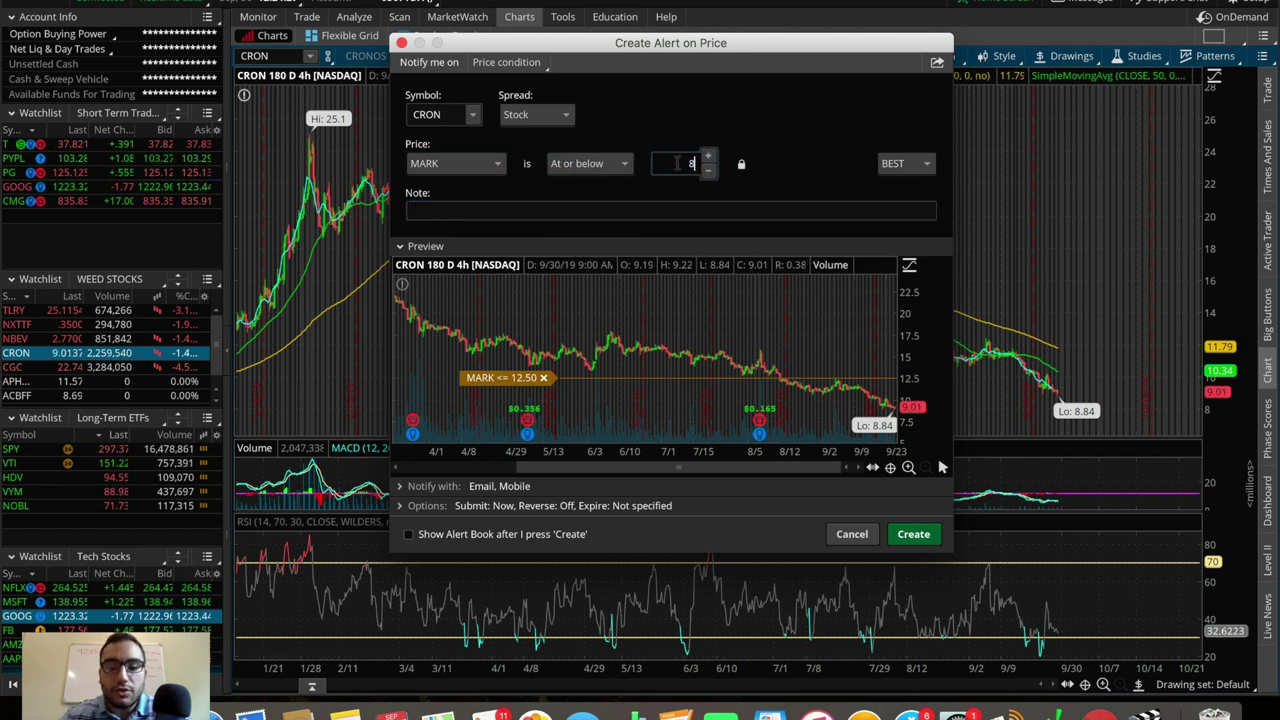
pyautogui.write('8.50')
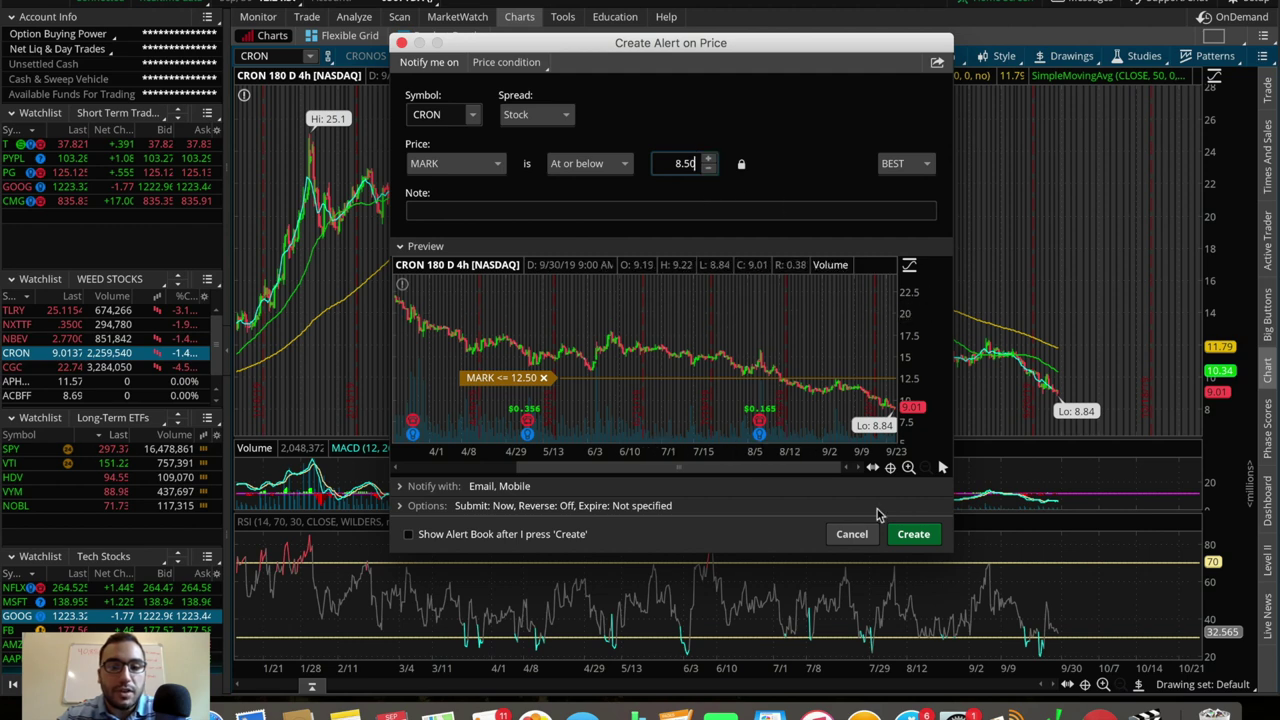
pyautogui.click(933, 533)
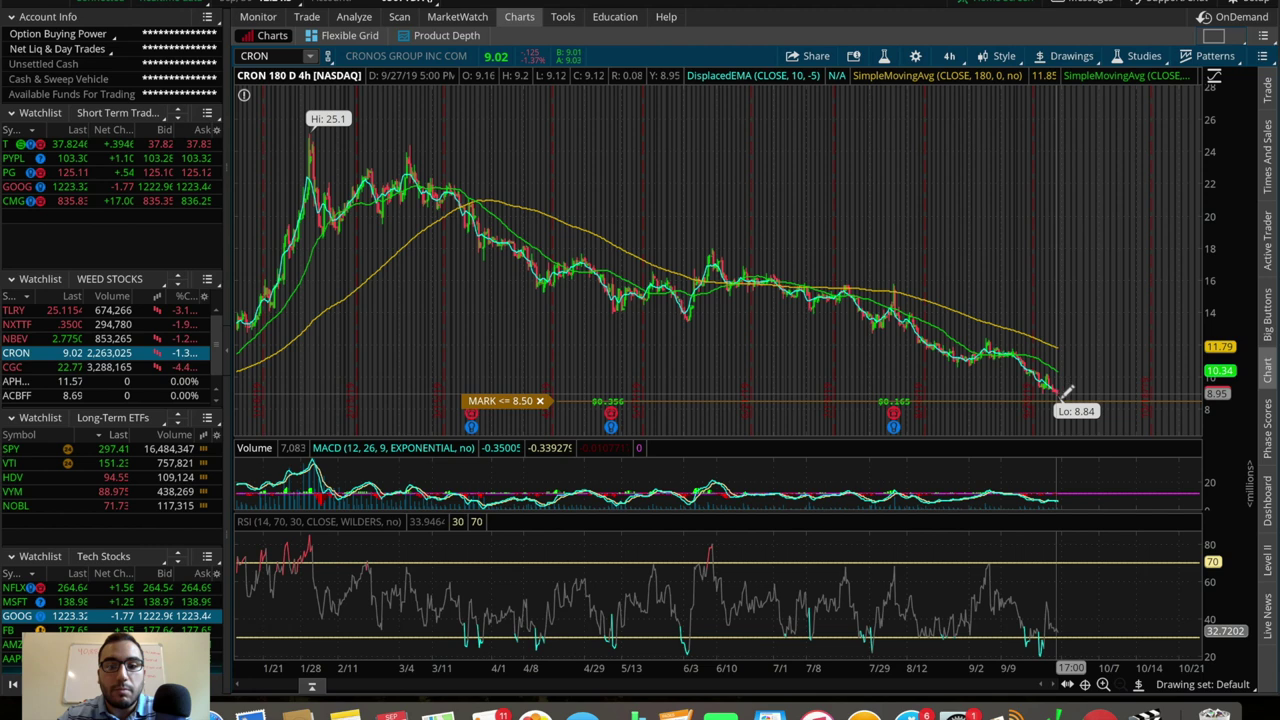
# Create a second CRON price alert for the mark at or above 12.50.
pyautogui.rightClick(1069, 302)
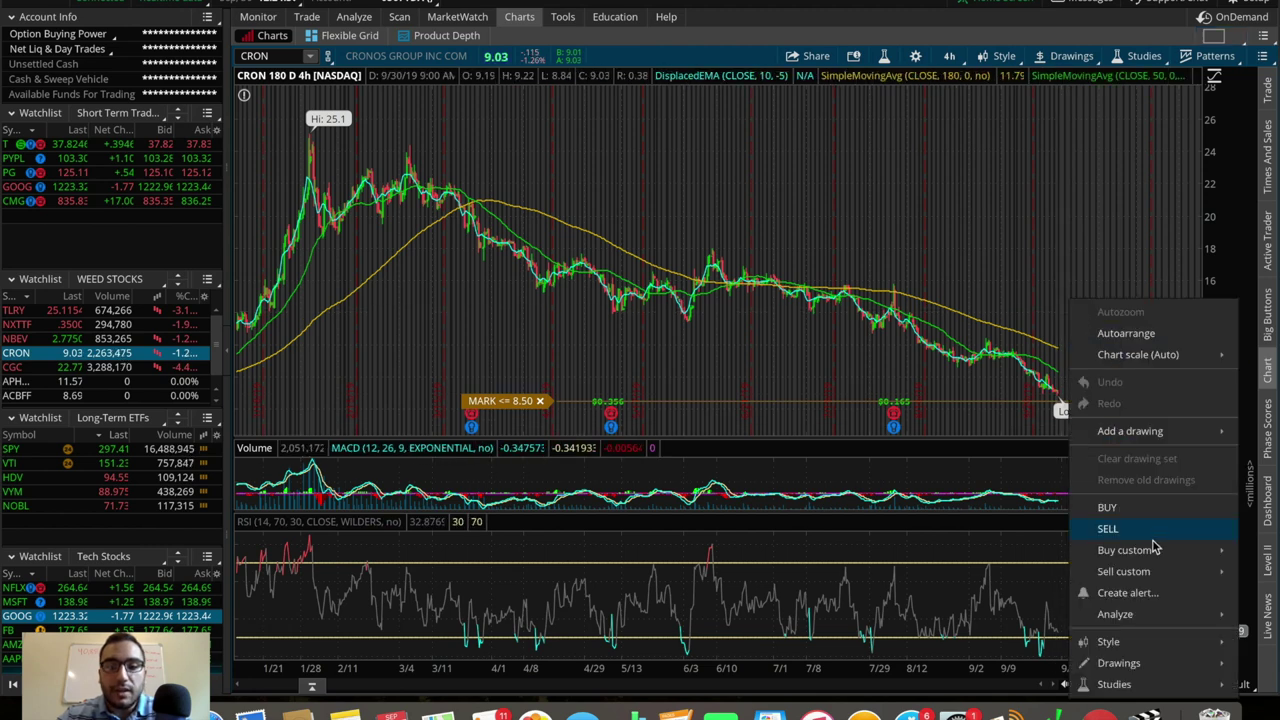
pyautogui.click(1127, 592)
pyautogui.click(555, 203)
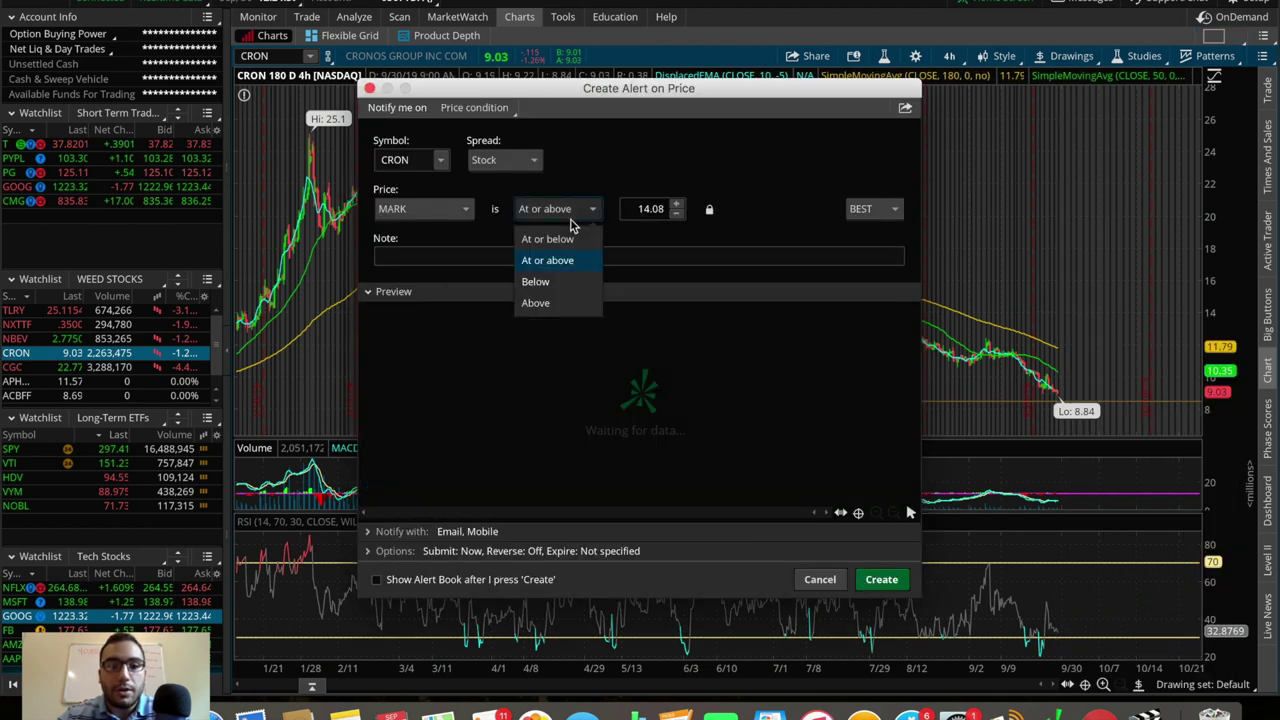
pyautogui.click(571, 230)
pyautogui.doubleClick(645, 208)
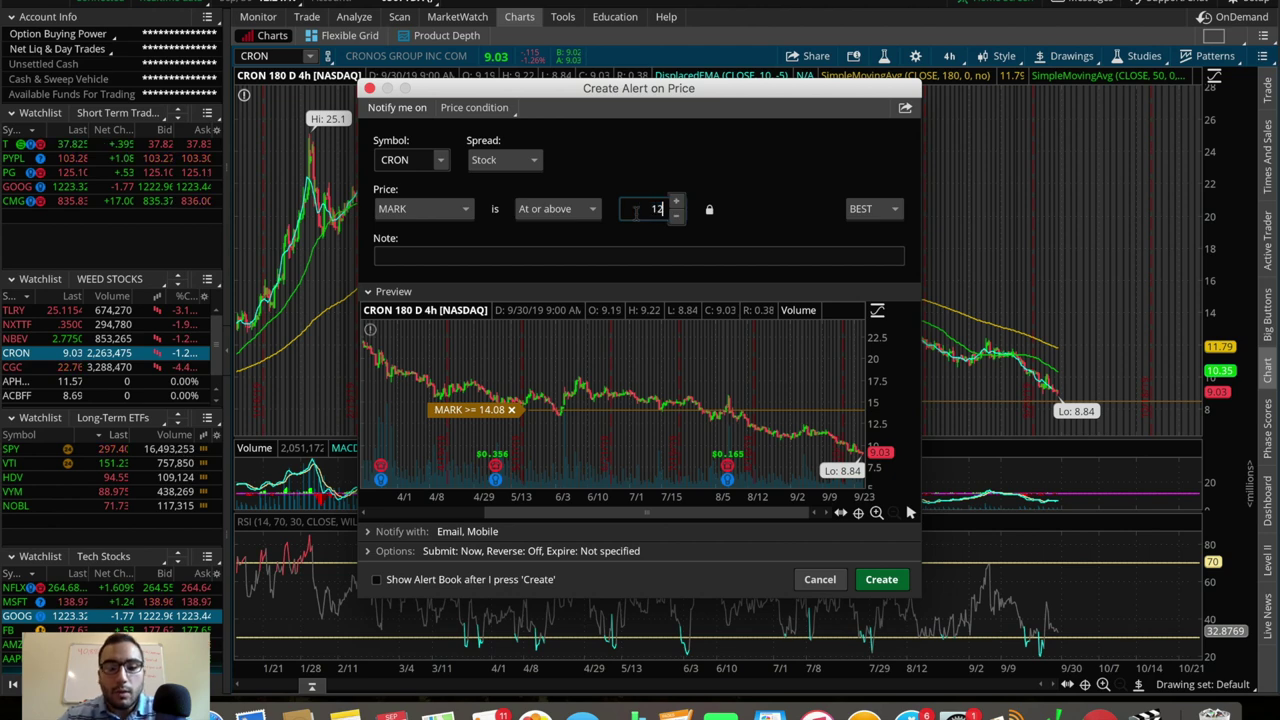
pyautogui.click(881, 579)
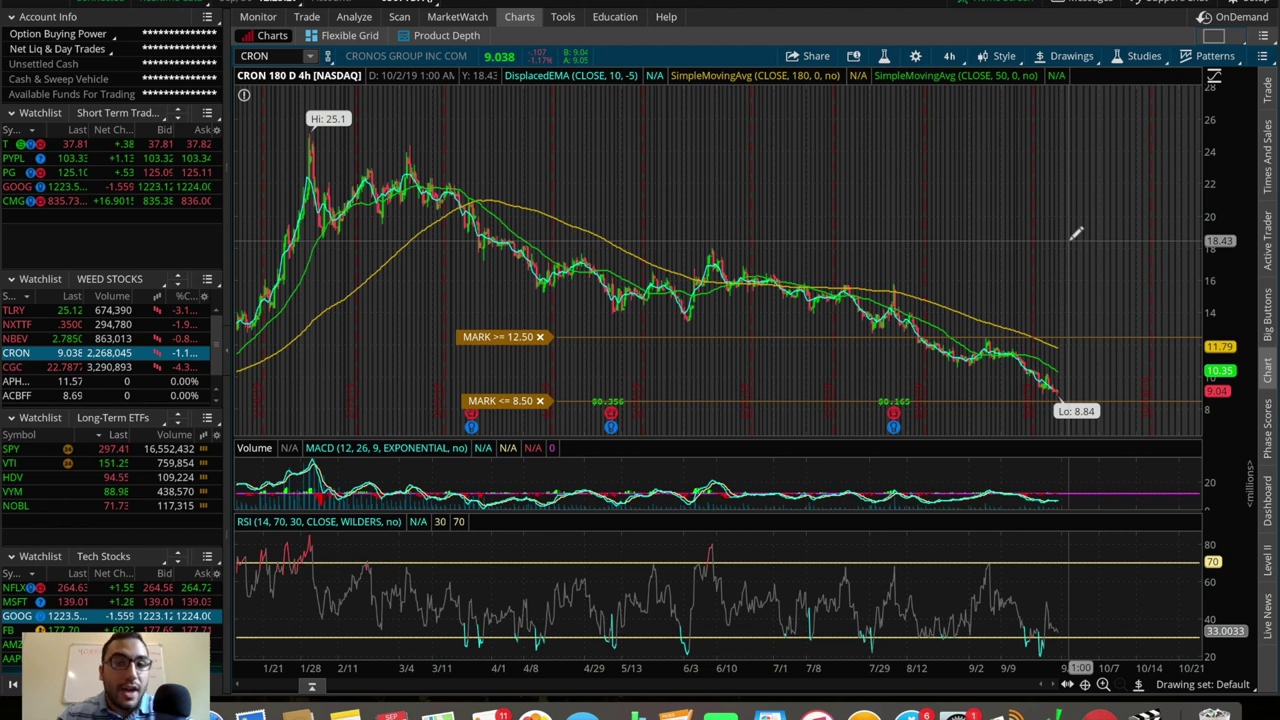
# Show the Active Trader ladder for CRON, examine its market buy and sell controls, and hide it again.
pyautogui.click(1267, 232)
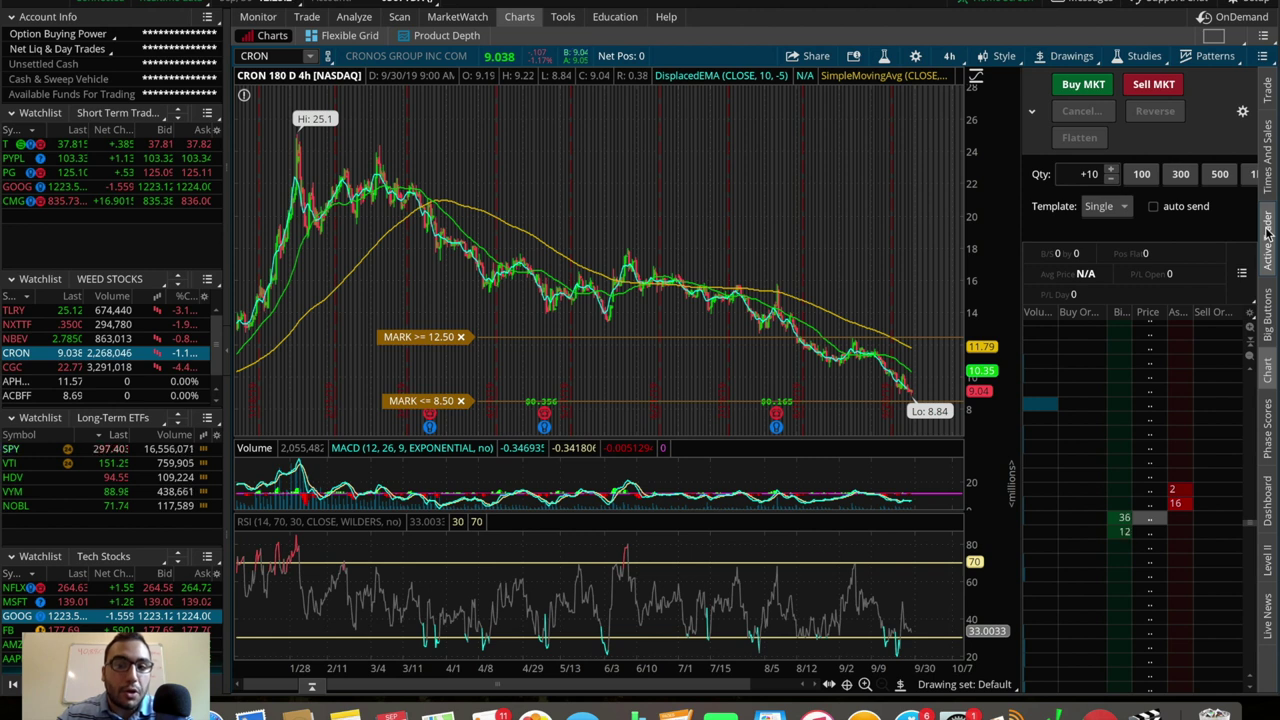
pyautogui.click(1087, 88)
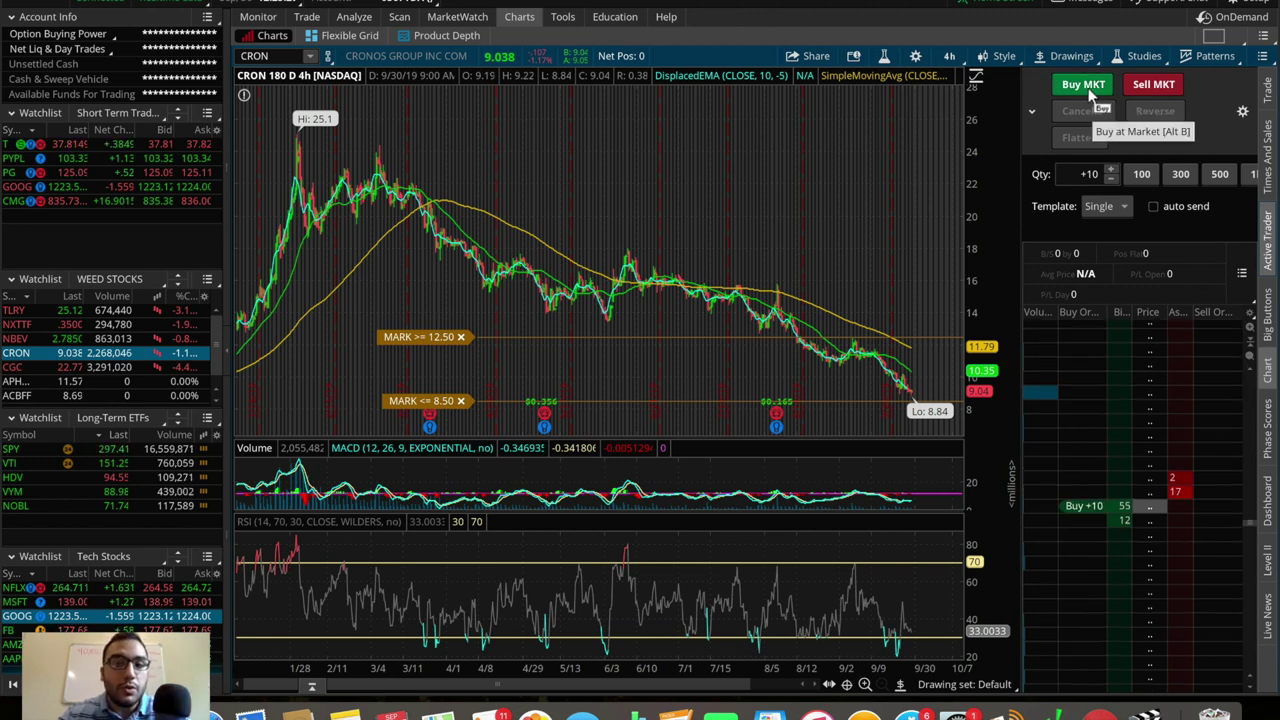
pyautogui.click(1165, 86)
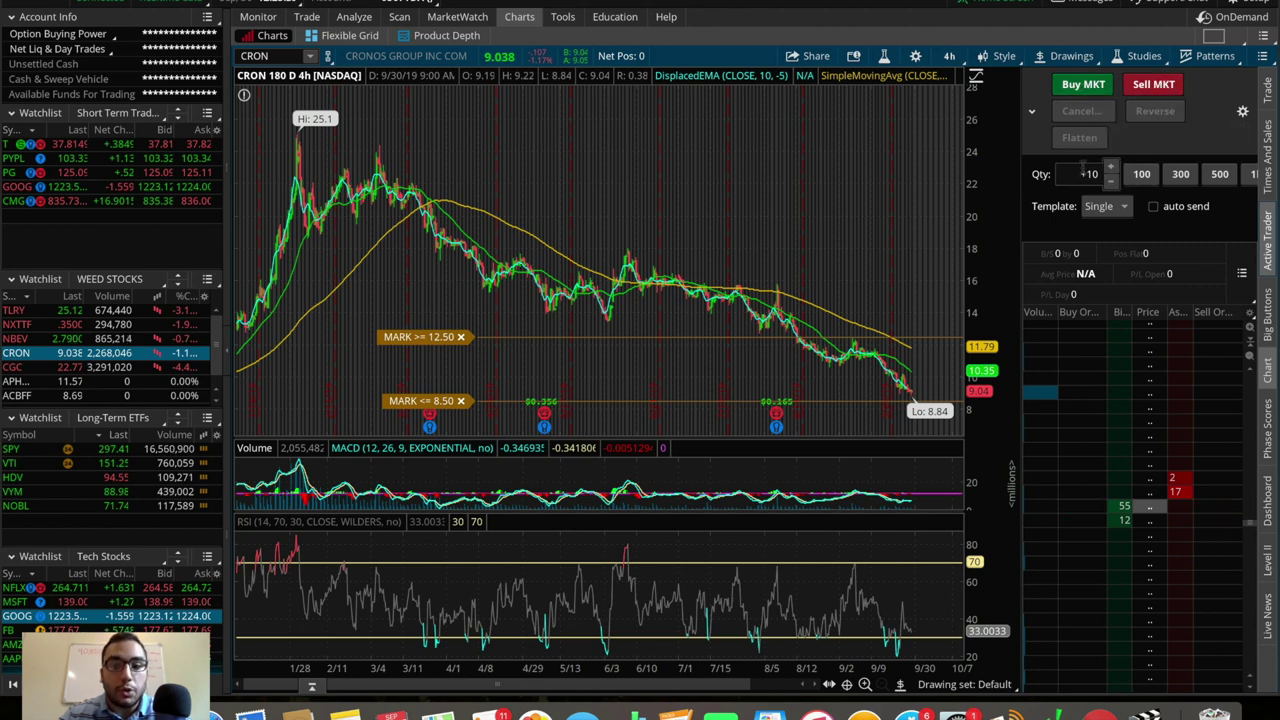
pyautogui.click(270, 56)
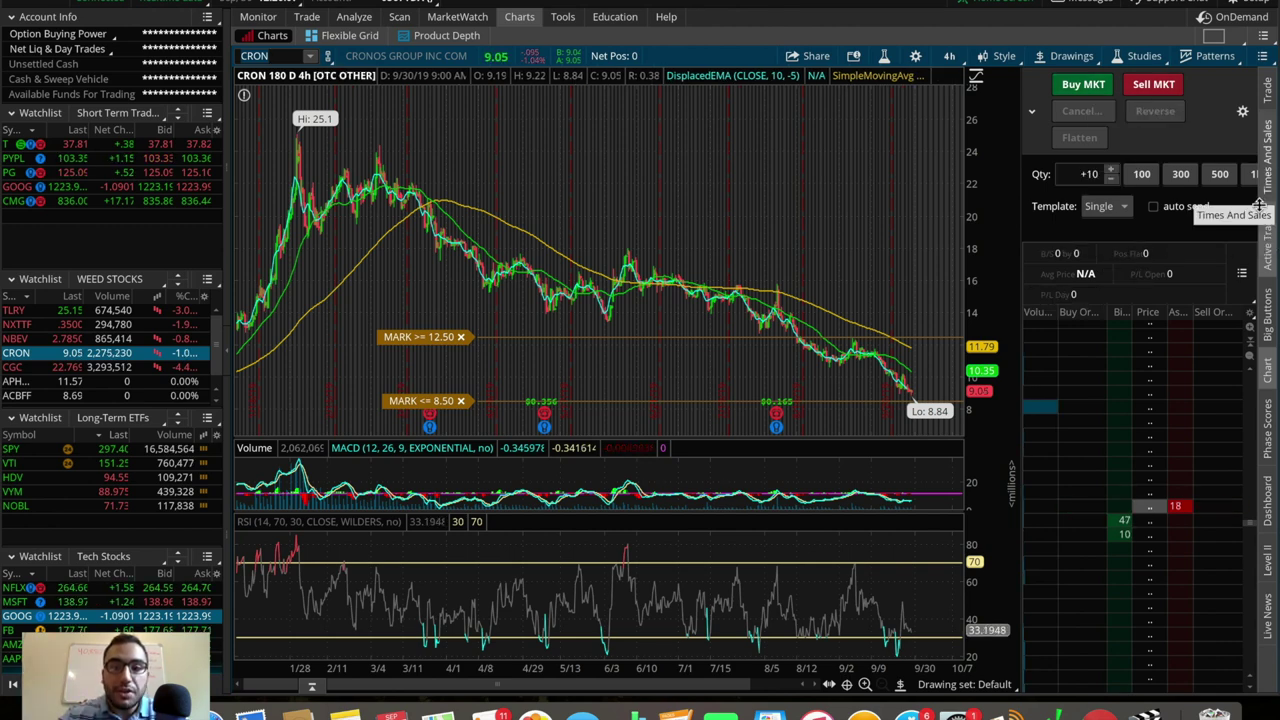
pyautogui.click(1270, 236)
# Examine CRON's trade order settings and its Times and Sales list, hiding each one after viewing.
pyautogui.click(1268, 90)
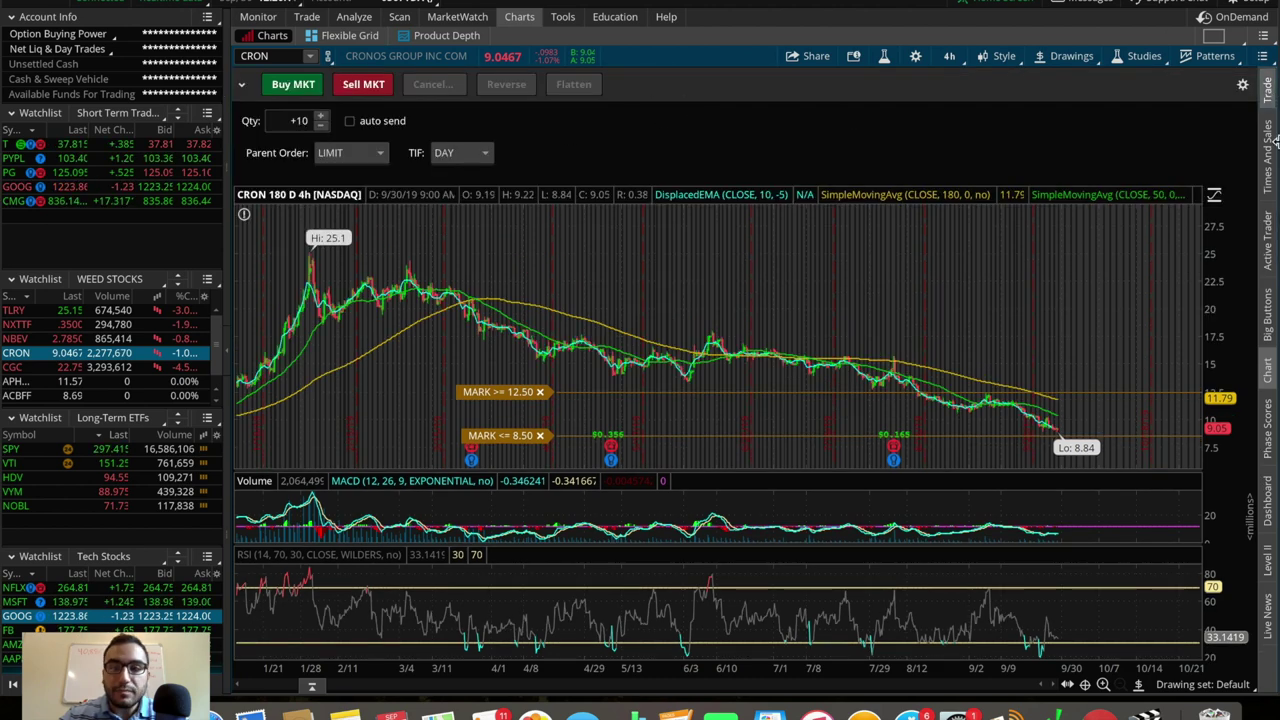
pyautogui.click(1270, 88)
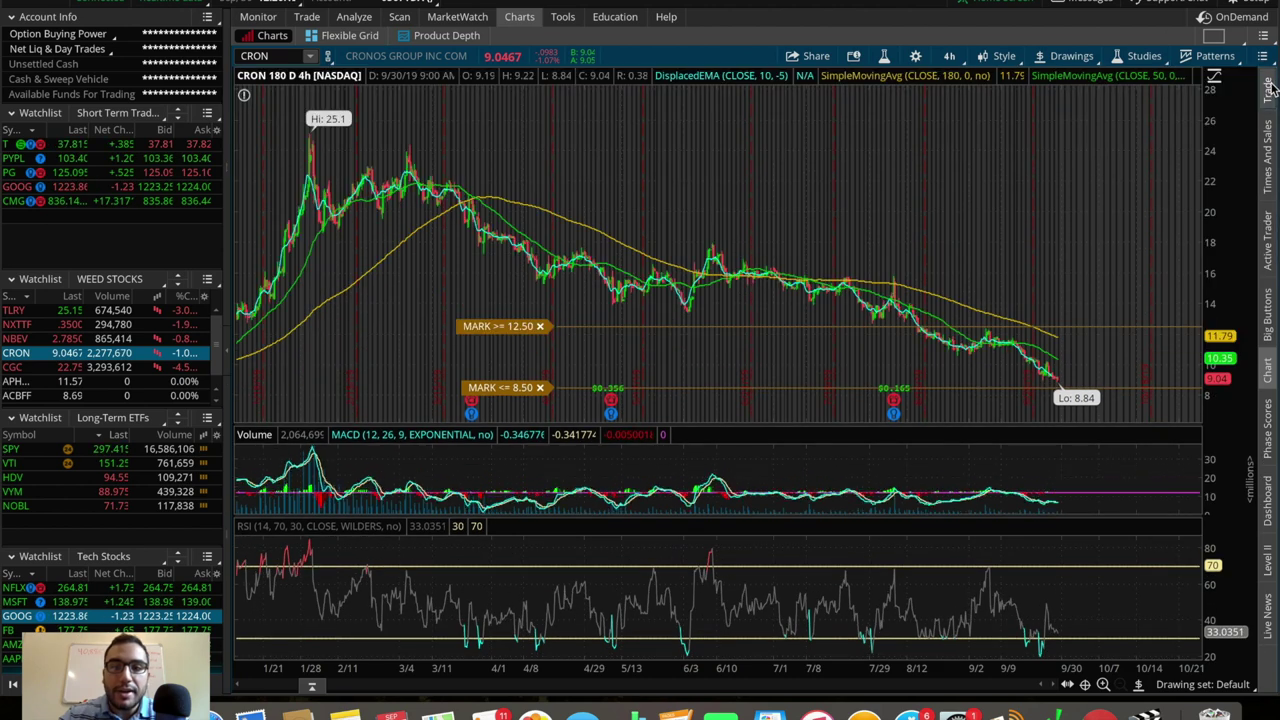
pyautogui.click(1268, 150)
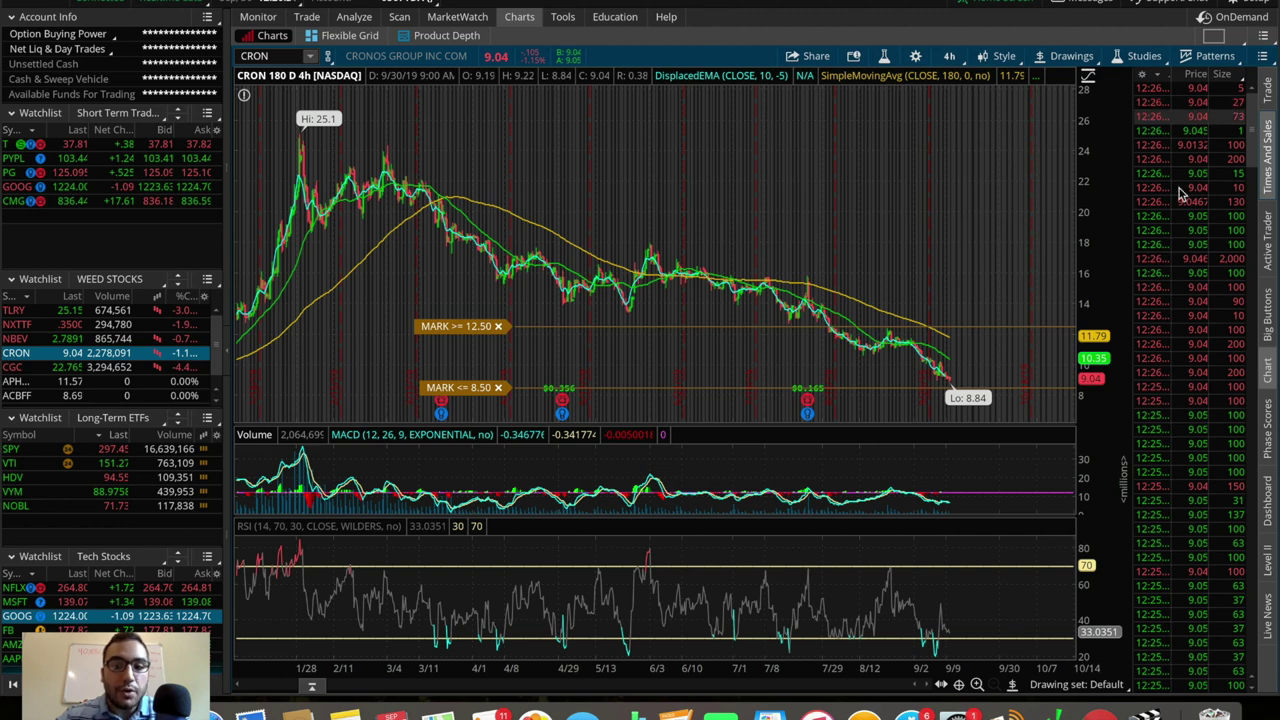
pyautogui.scroll(-5, 1177, 352)
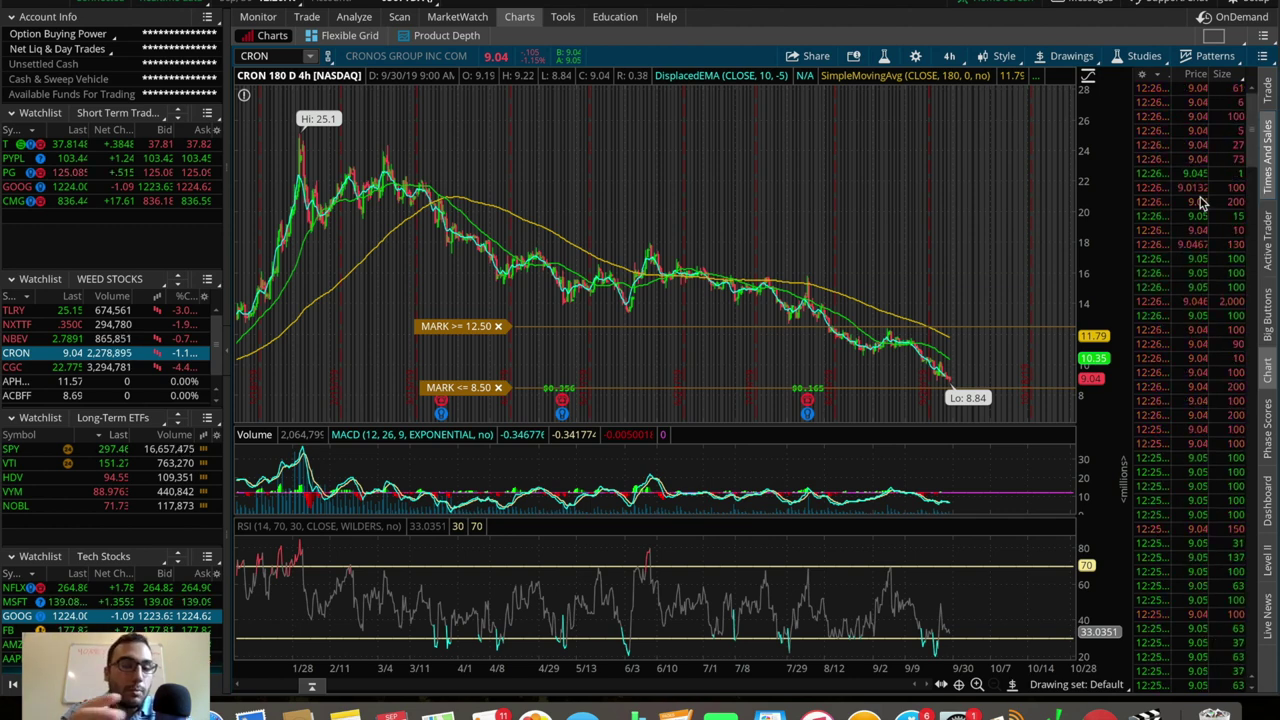
pyautogui.click(1270, 147)
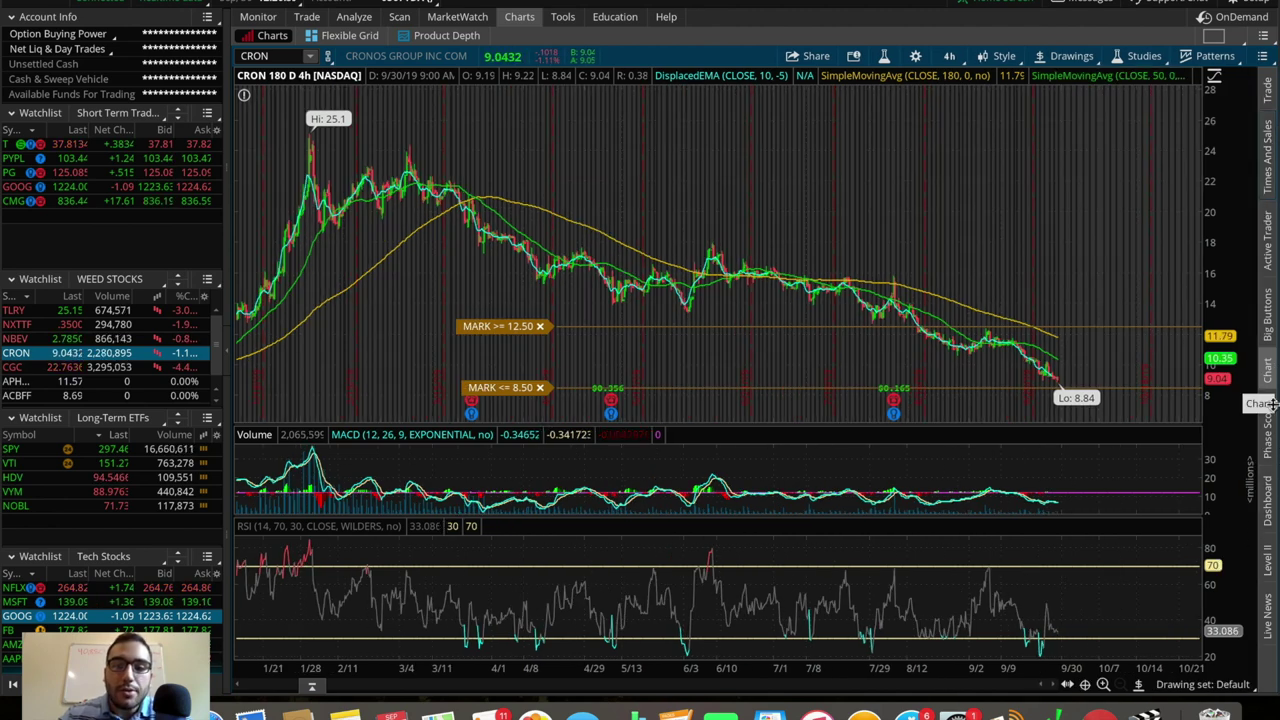
# Examine CRON's Level II quotes by exchange and replace them with the live news headlines.
pyautogui.click(1267, 562)
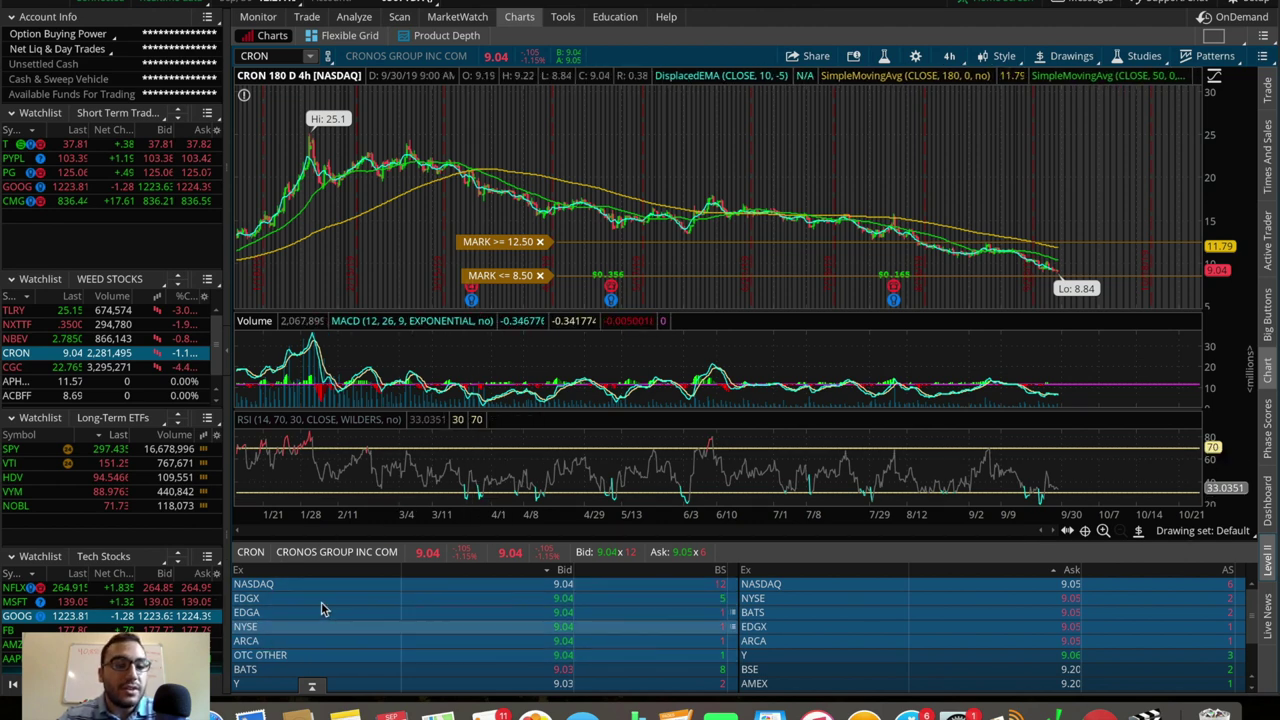
pyautogui.click(1268, 558)
pyautogui.click(1270, 615)
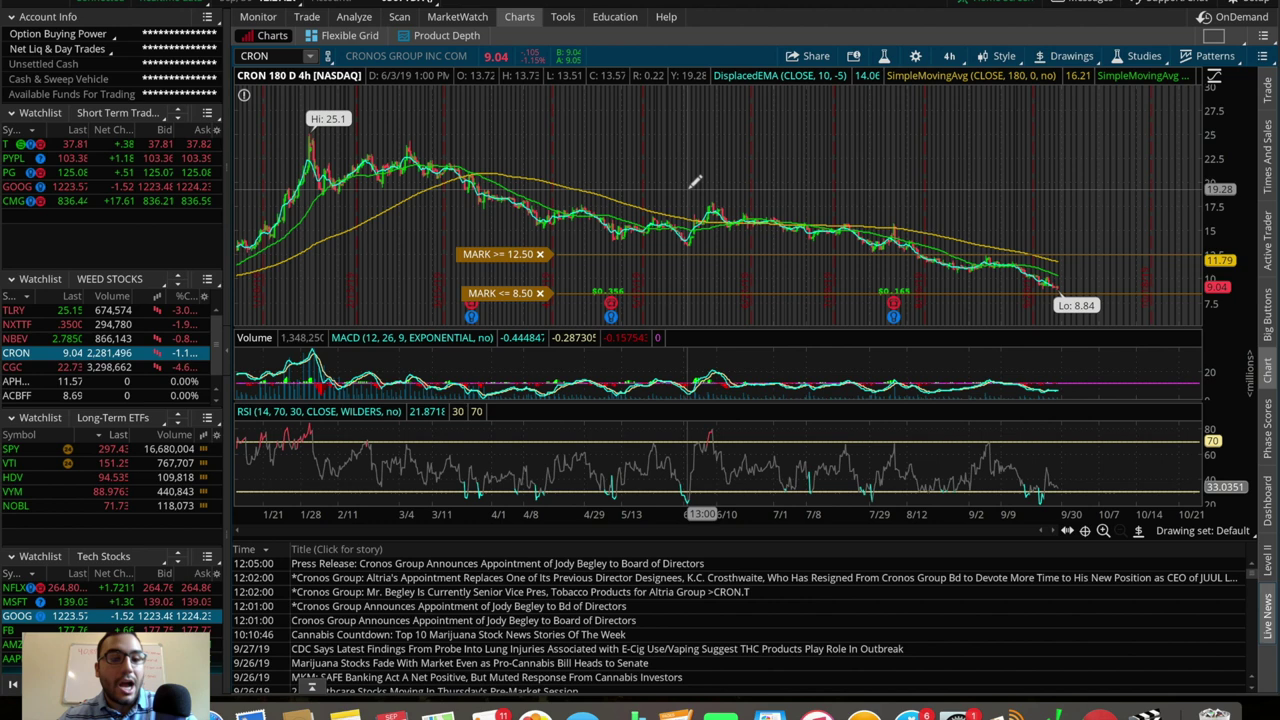
# Load GE and AAPL in turn to view each company's live news, and hide the news with AAPL charted.
pyautogui.click(263, 56)
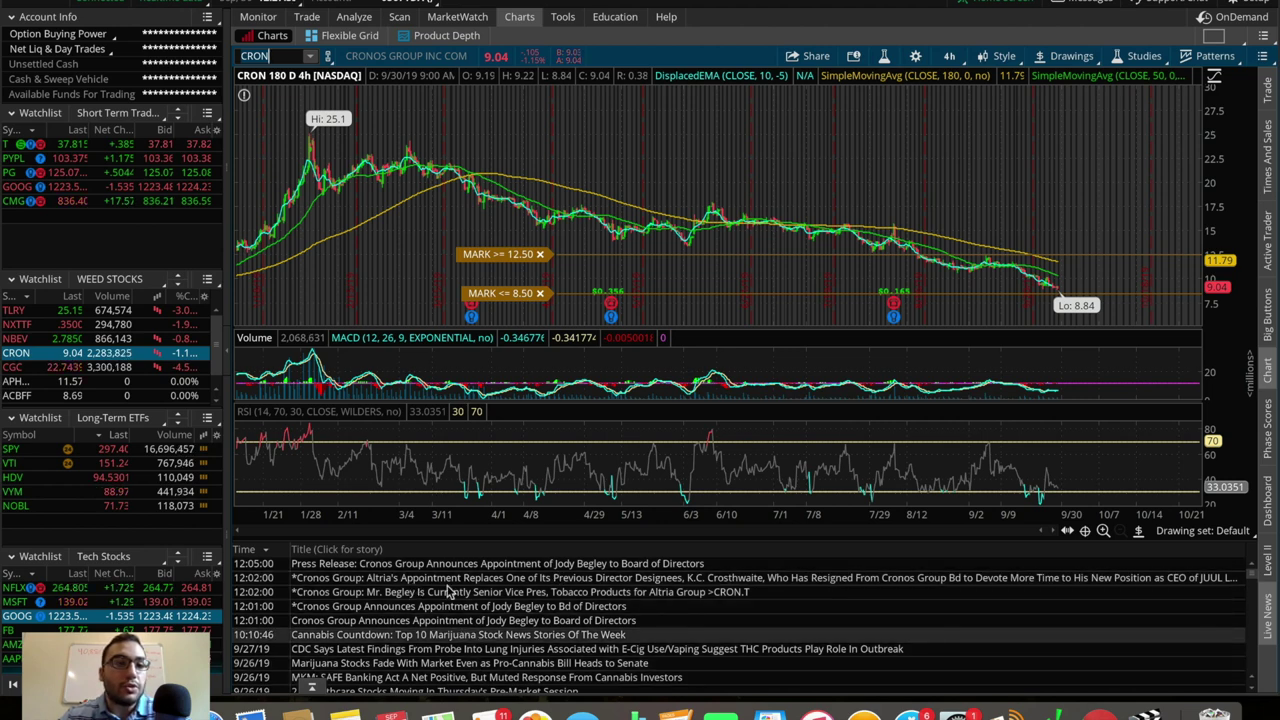
pyautogui.write('GE')
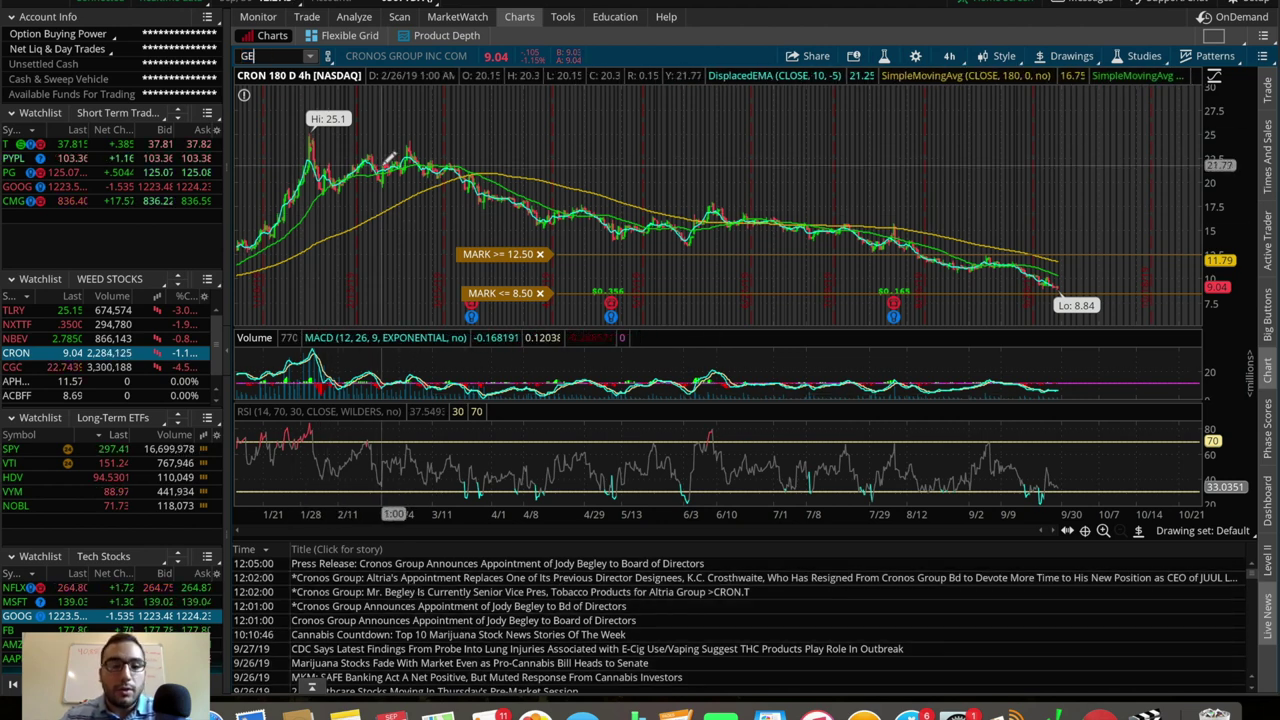
pyautogui.press('Return')
pyautogui.write('AAP')
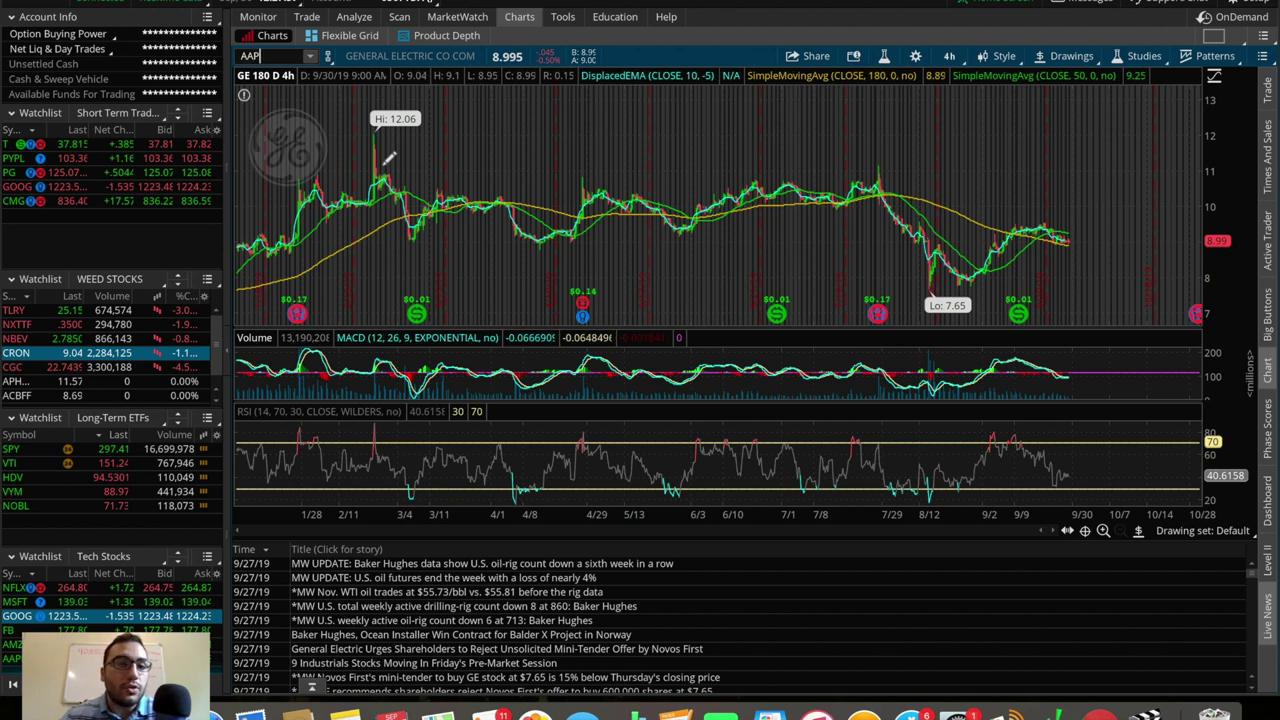
pyautogui.write('L')
pyautogui.press('Return')
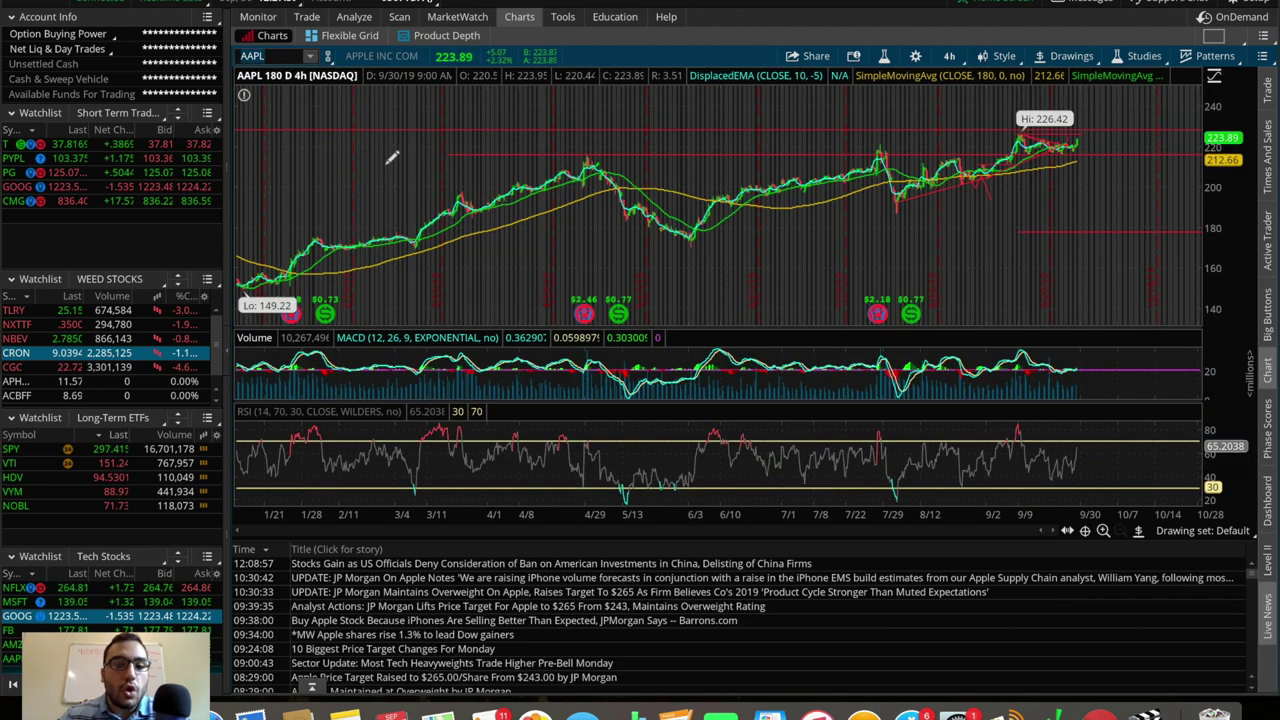
pyautogui.click(1268, 622)
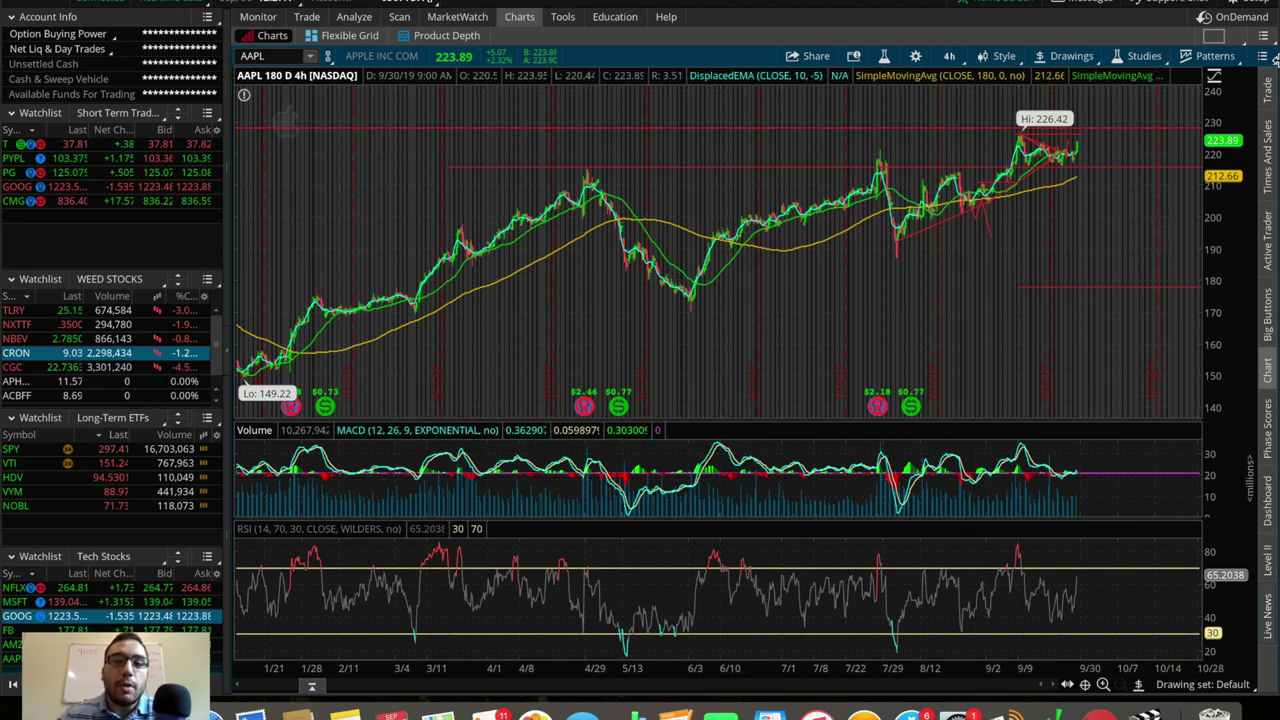
# Arrange the charts in a two-by-two grid.
pyautogui.click(1213, 37)
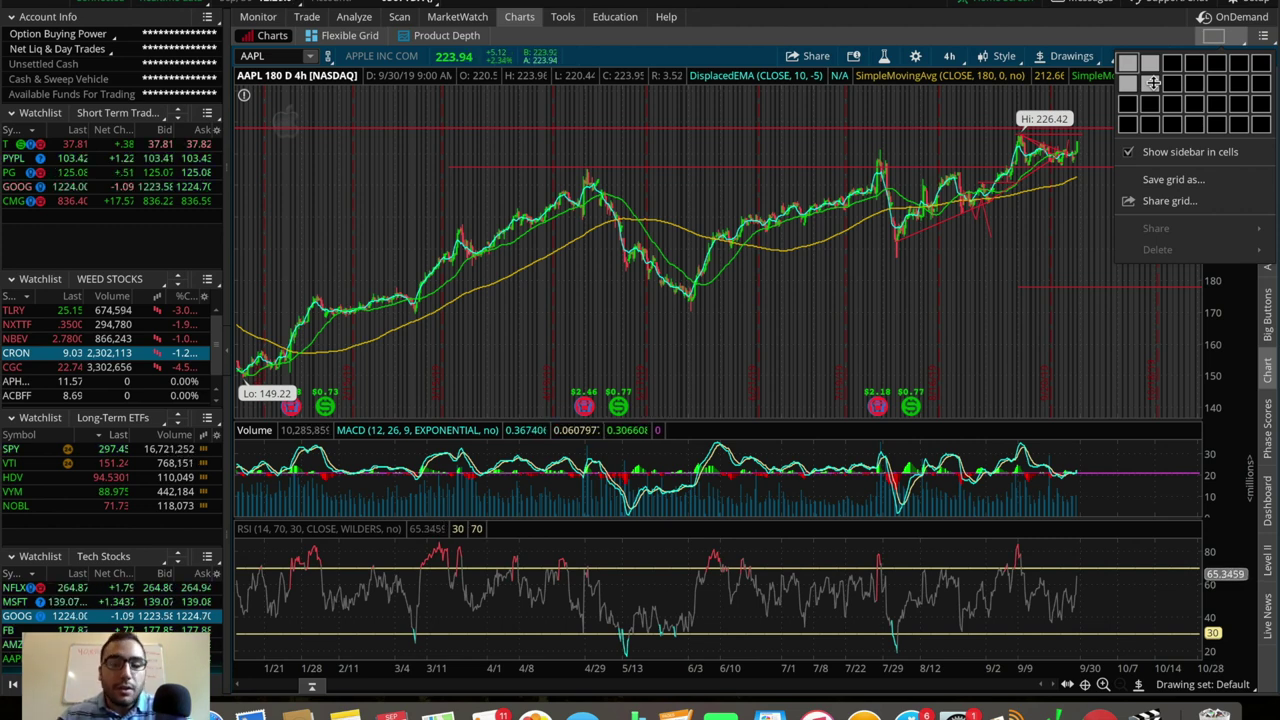
pyautogui.click(1152, 84)
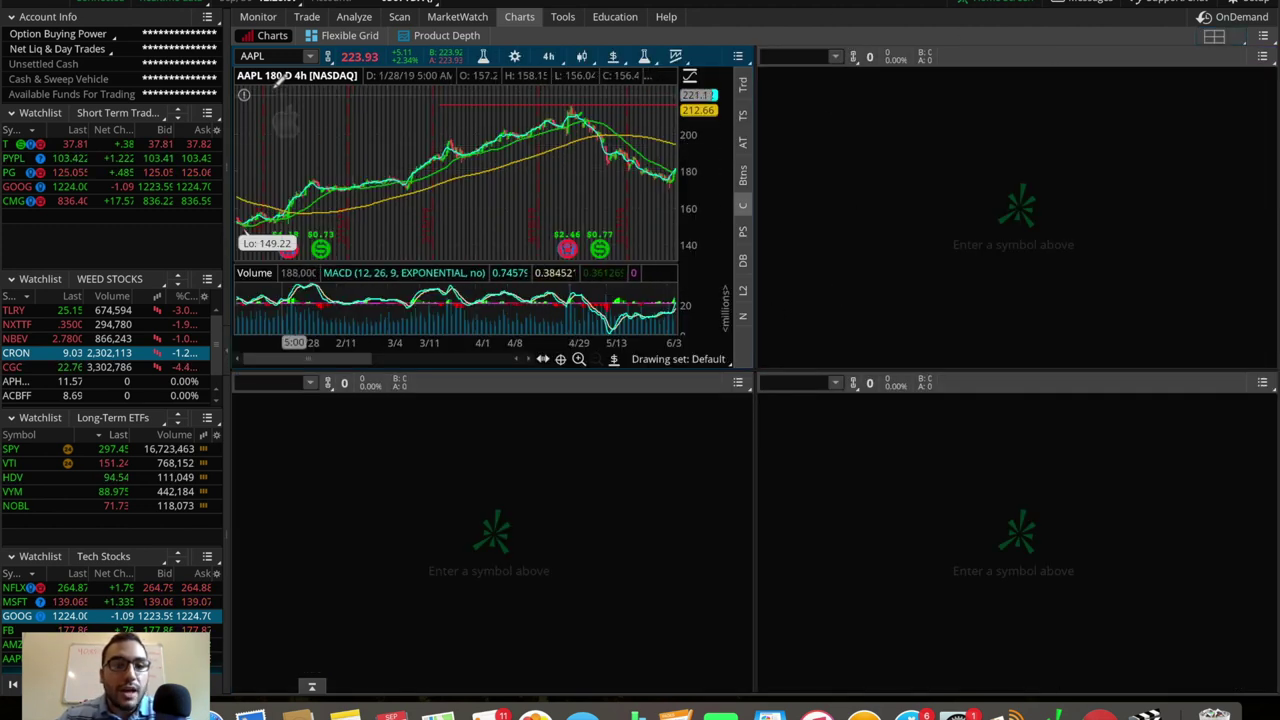
pyautogui.click(266, 56)
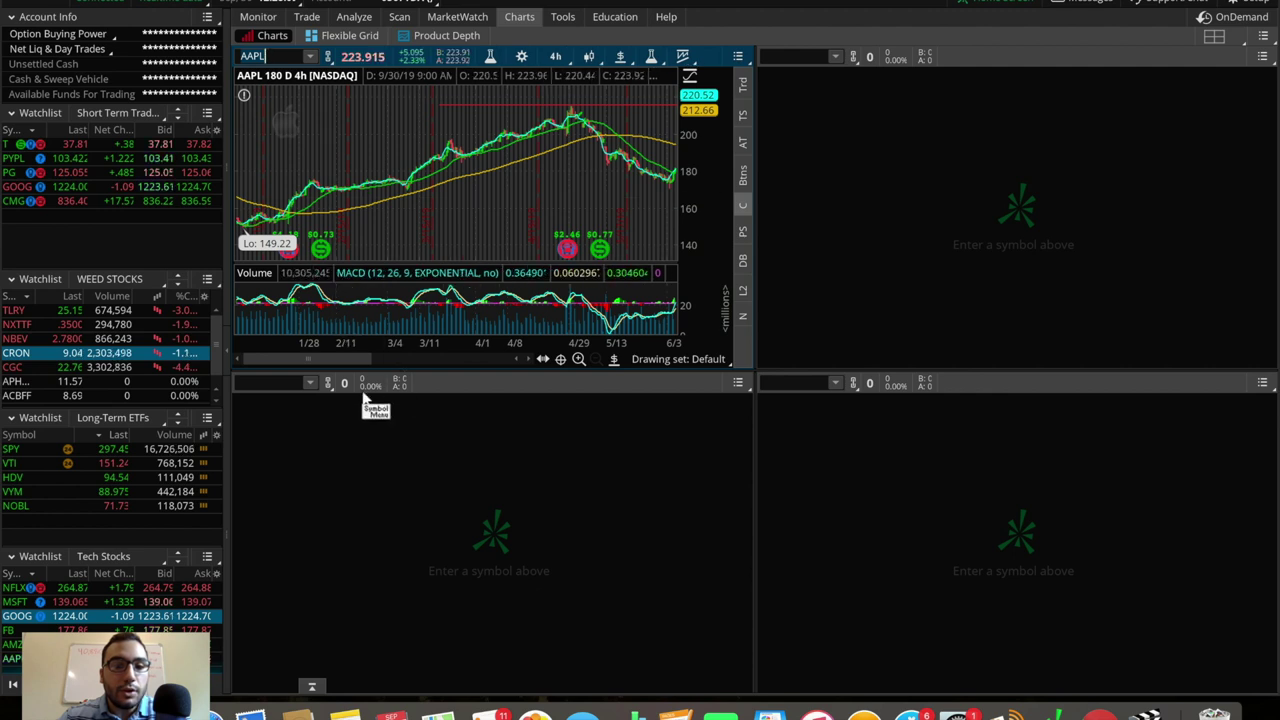
# Load BA, GOOG and T into the three empty chart cells.
pyautogui.click(264, 383)
pyautogui.write('BA')
pyautogui.press('Return')
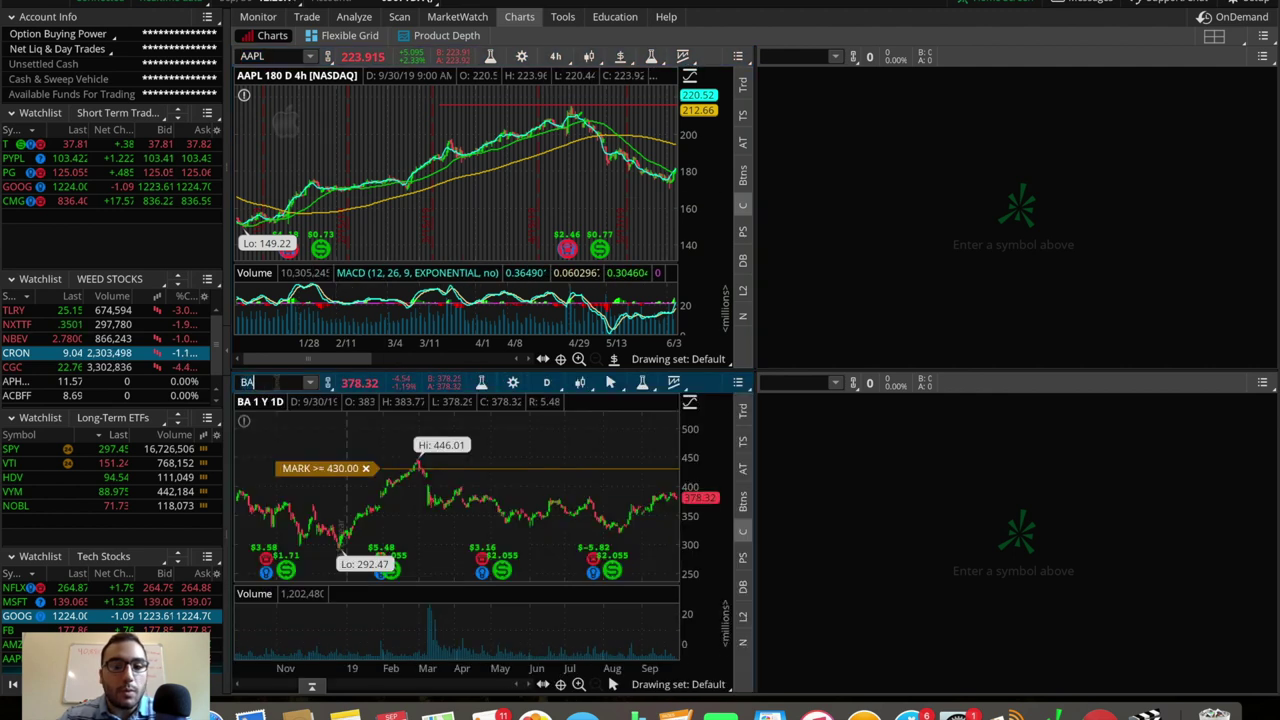
pyautogui.write('GOOG')
pyautogui.press('Return')
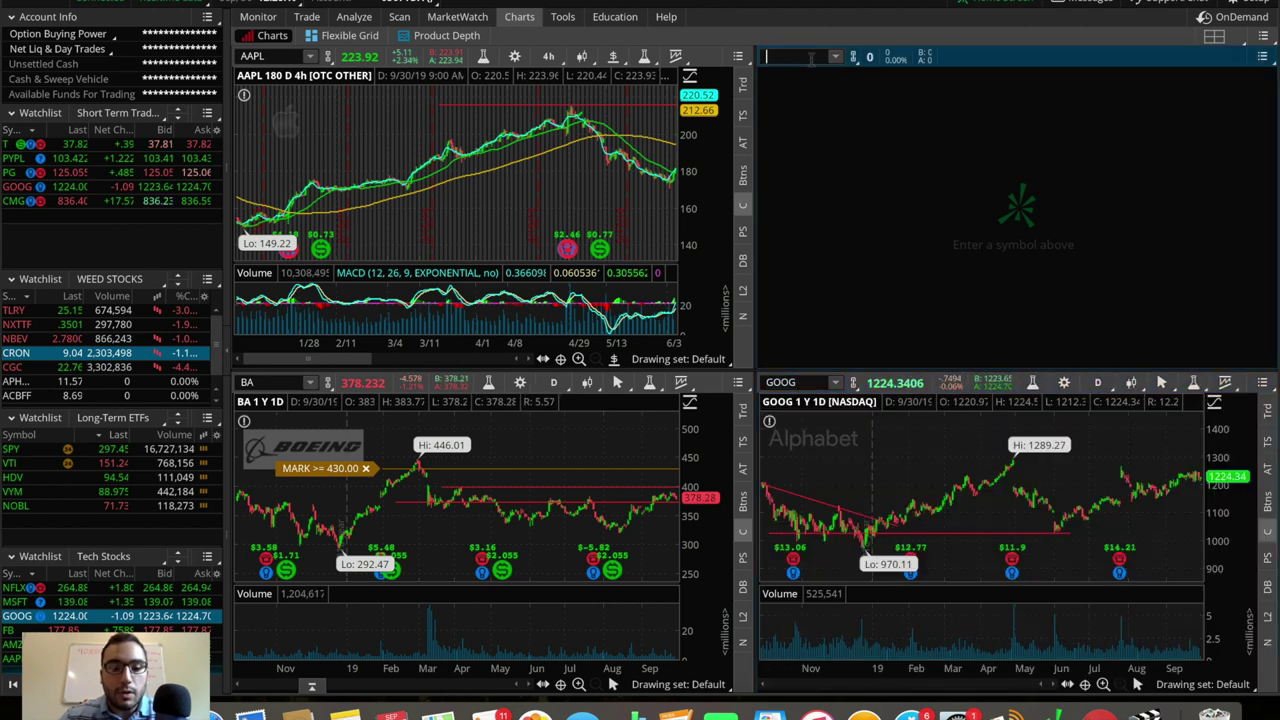
pyautogui.write('A')
pyautogui.press('Escape')
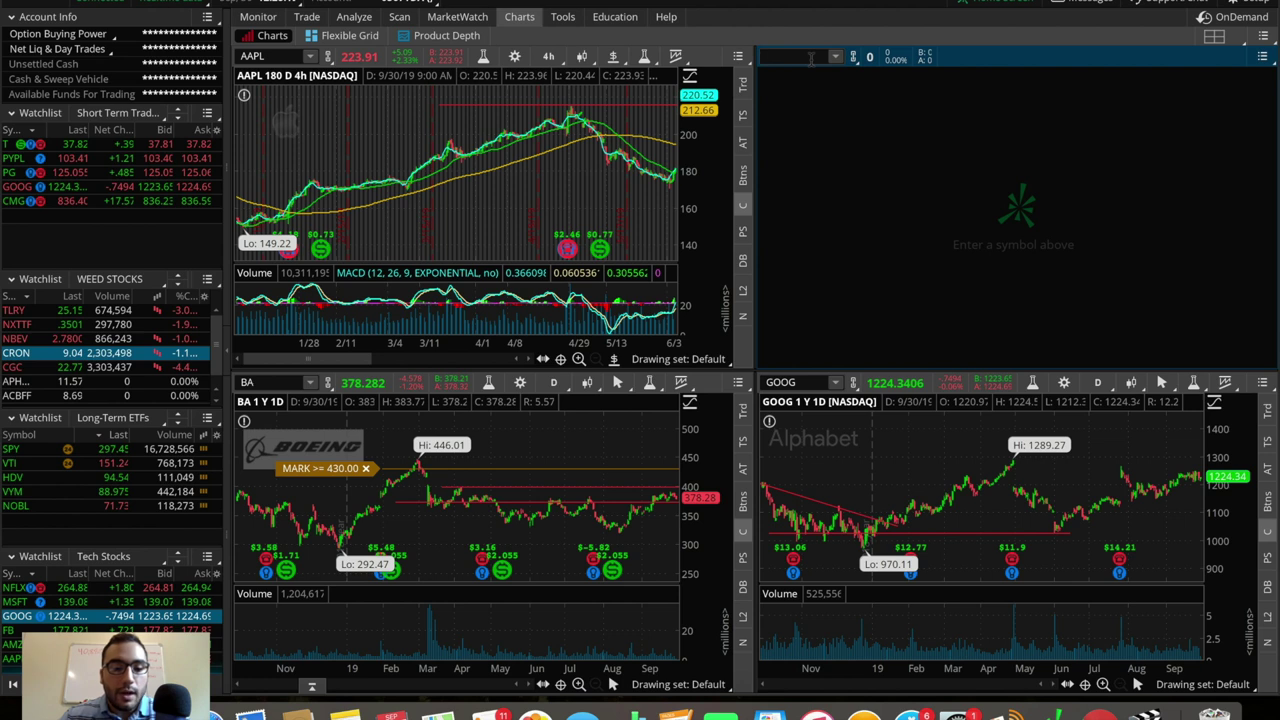
pyautogui.write('T')
pyautogui.press('Return')
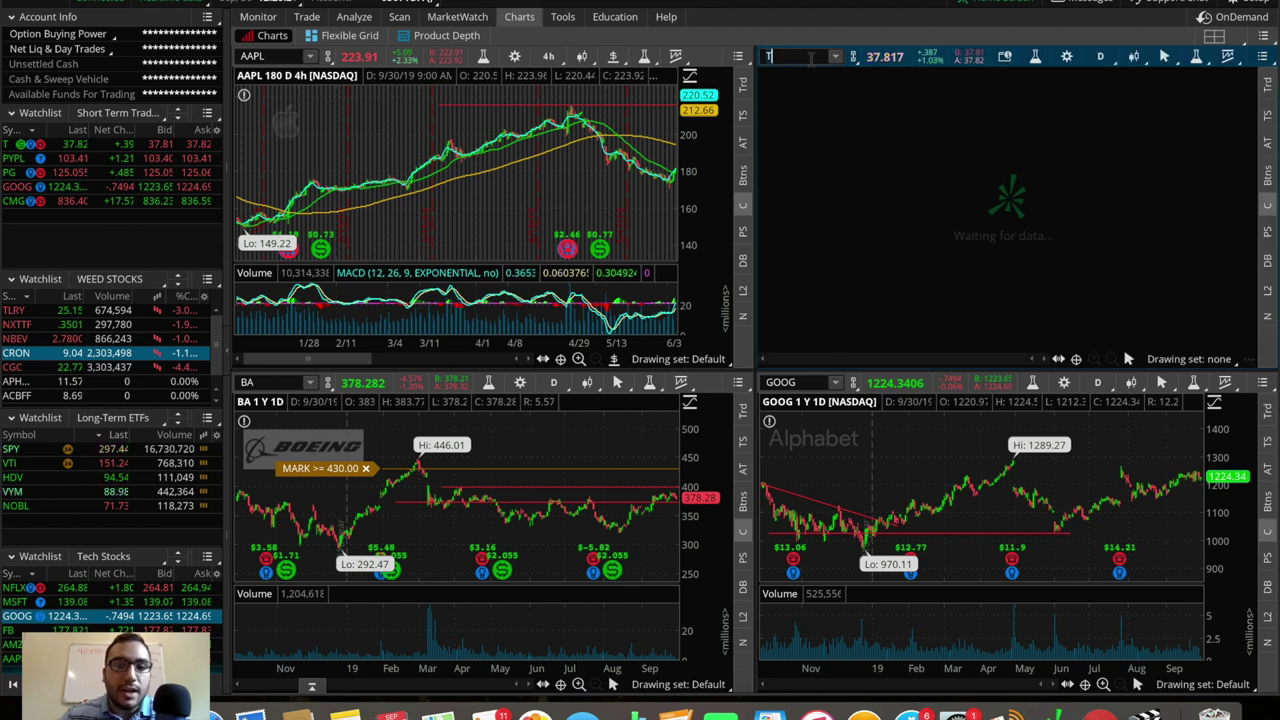
# Apply the saved study set Set Up 1 to the T and GOOG charts.
pyautogui.click(1199, 60)
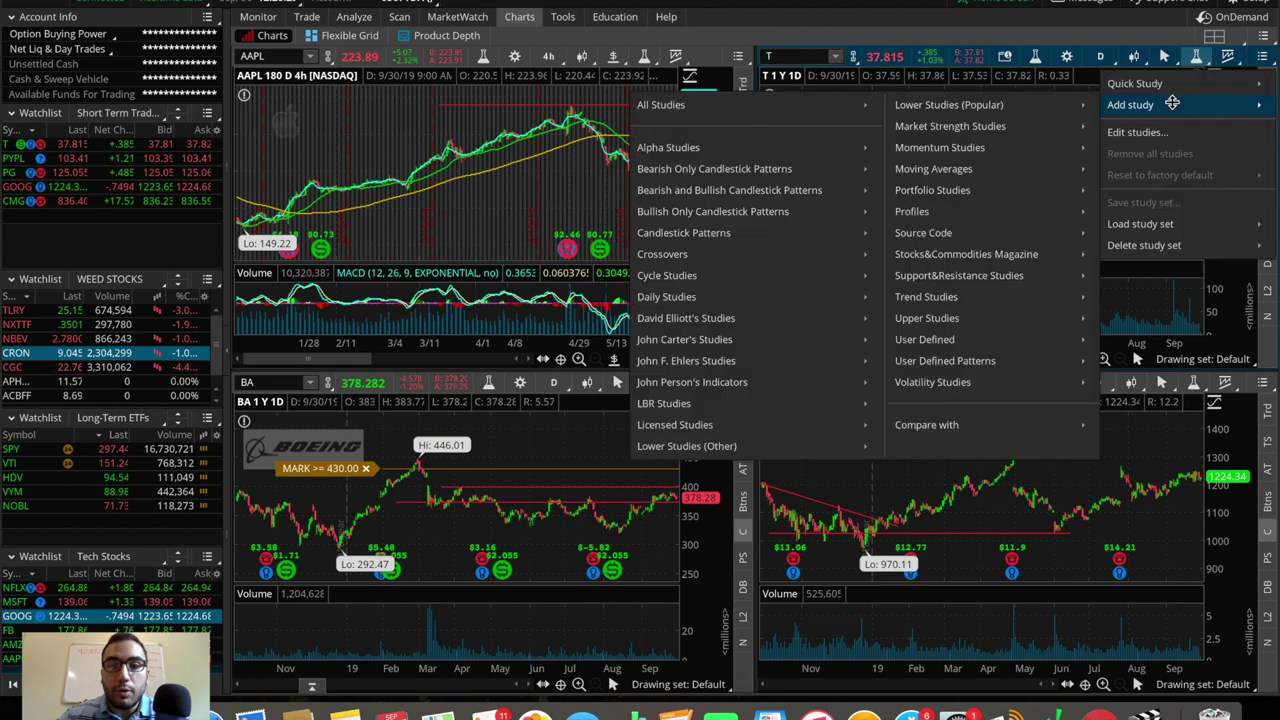
pyautogui.click(1136, 132)
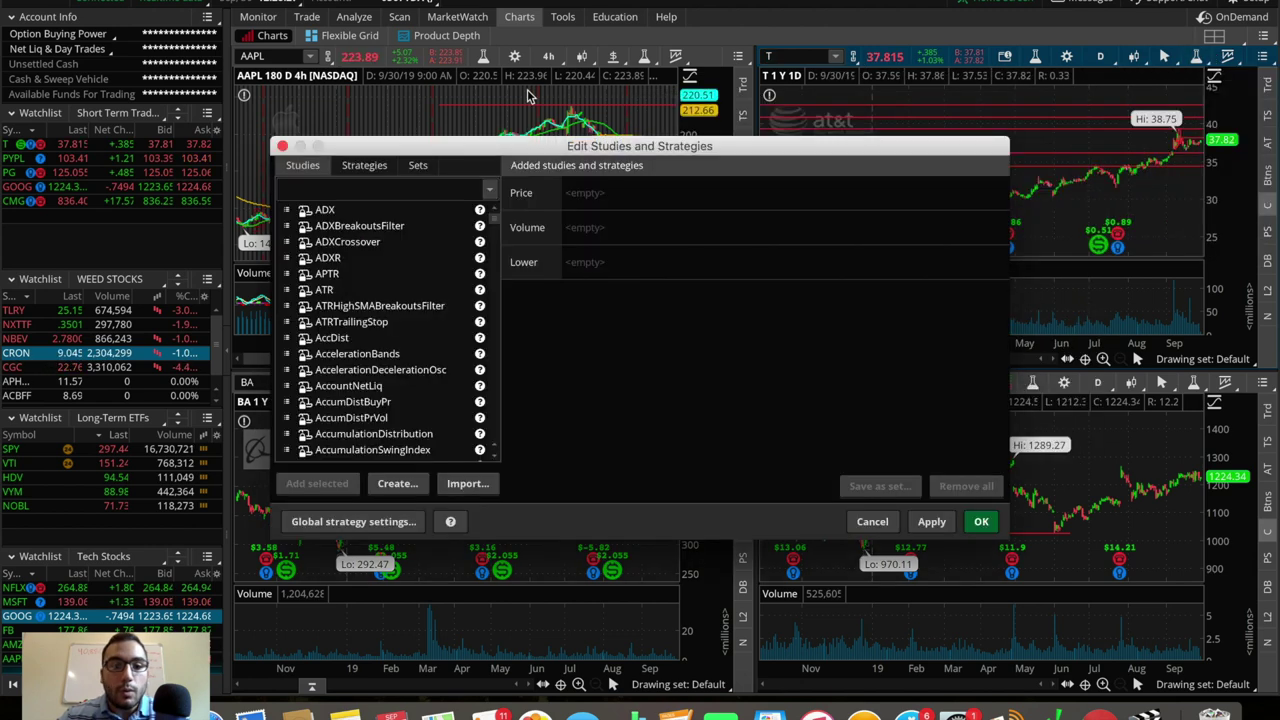
pyautogui.click(417, 166)
pyautogui.click(306, 185)
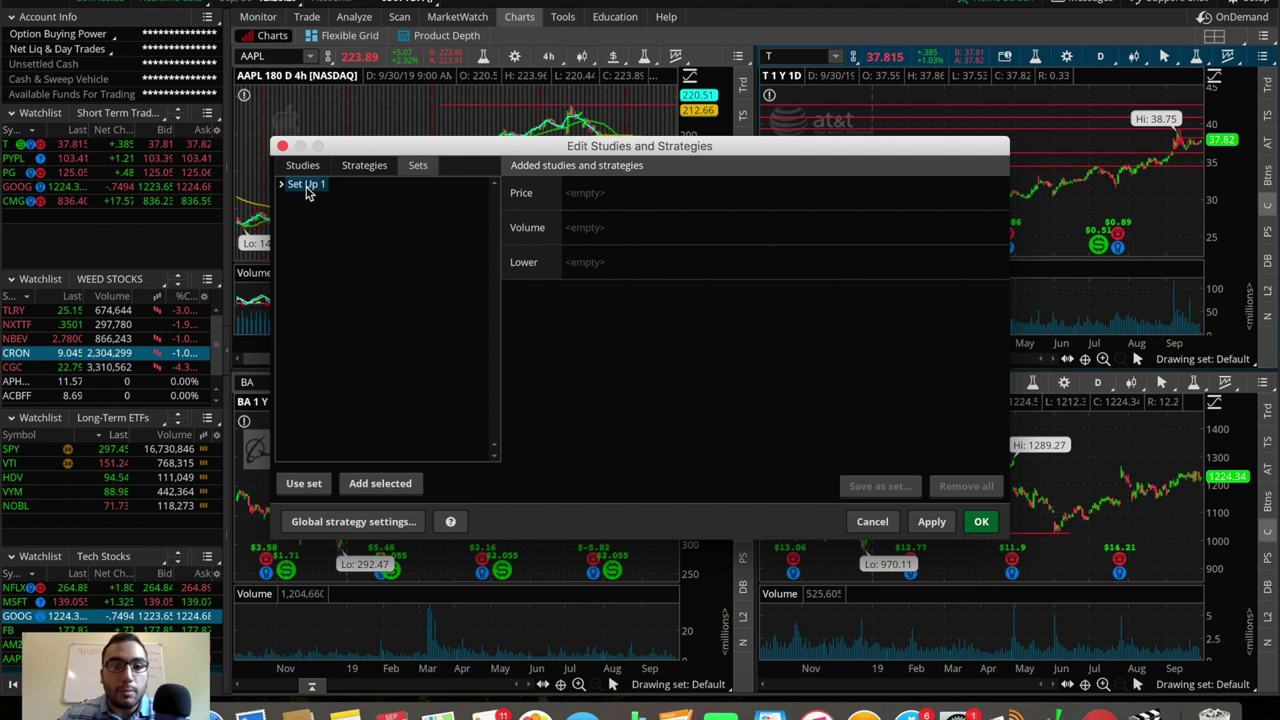
pyautogui.doubleClick(306, 186)
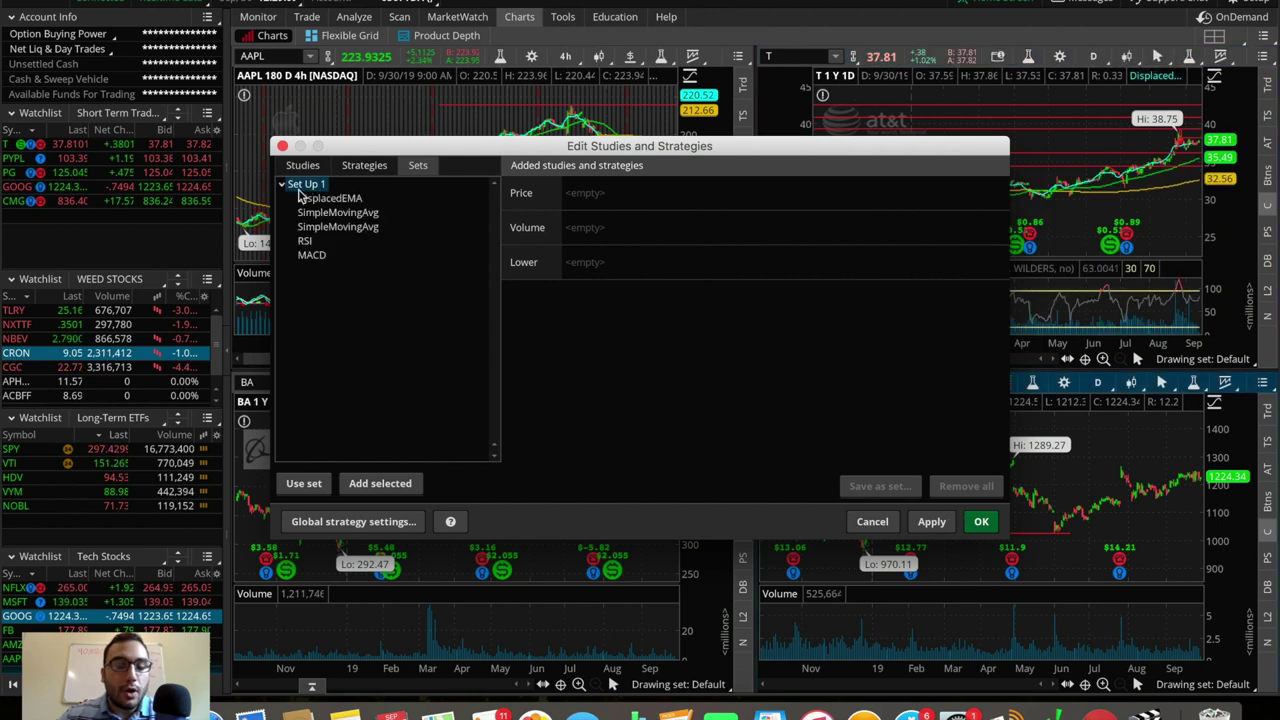
pyautogui.click(300, 483)
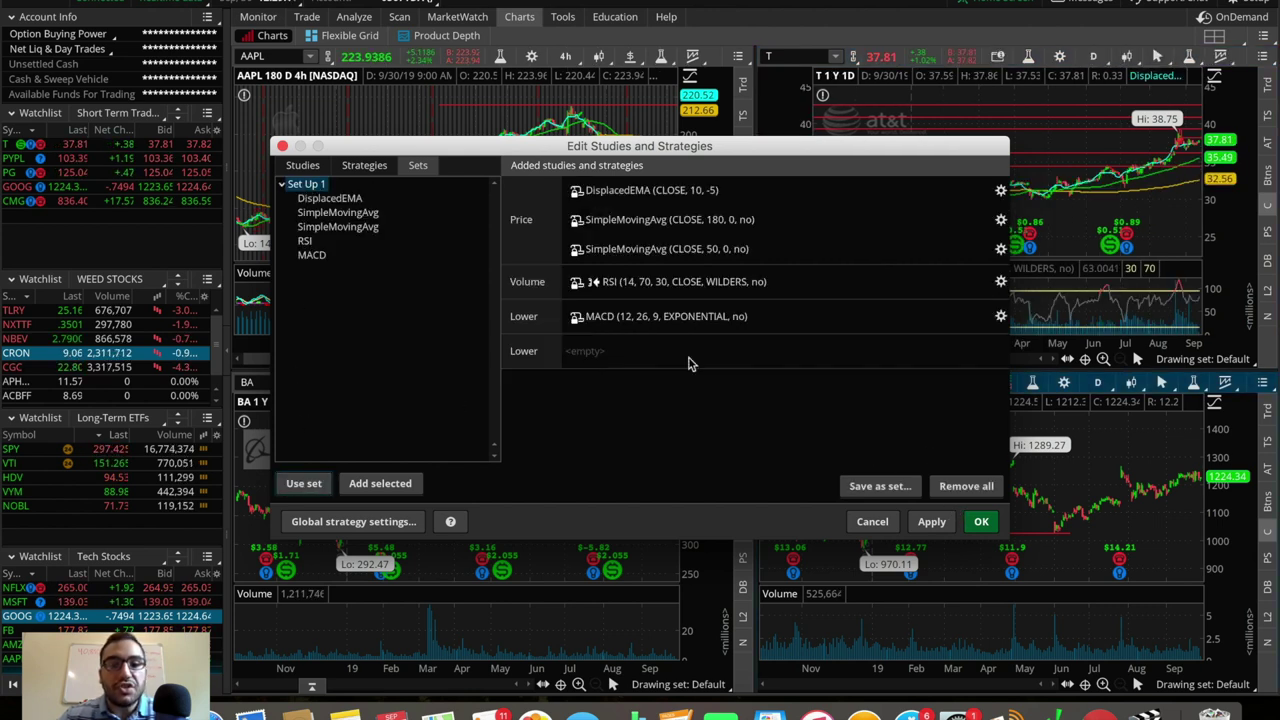
pyautogui.click(978, 520)
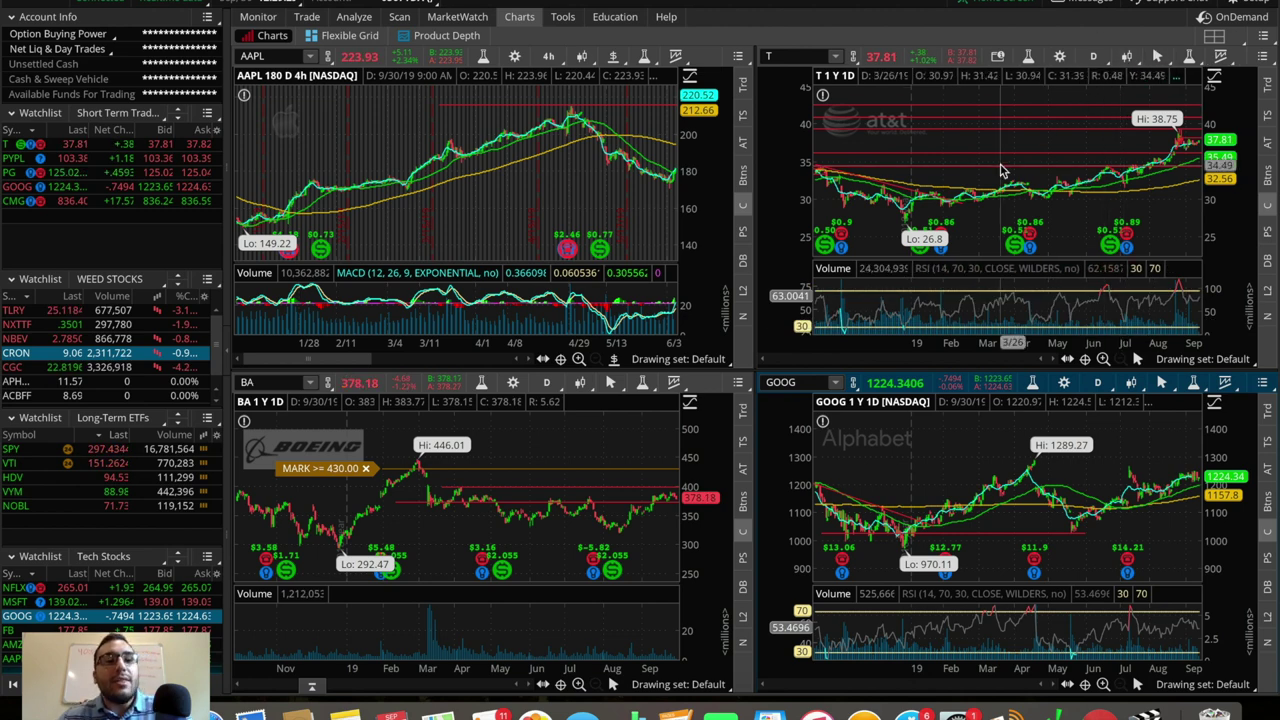
# Switch the chart grid back to a single cell showing AAPL.
pyautogui.moveTo(1003, 170)
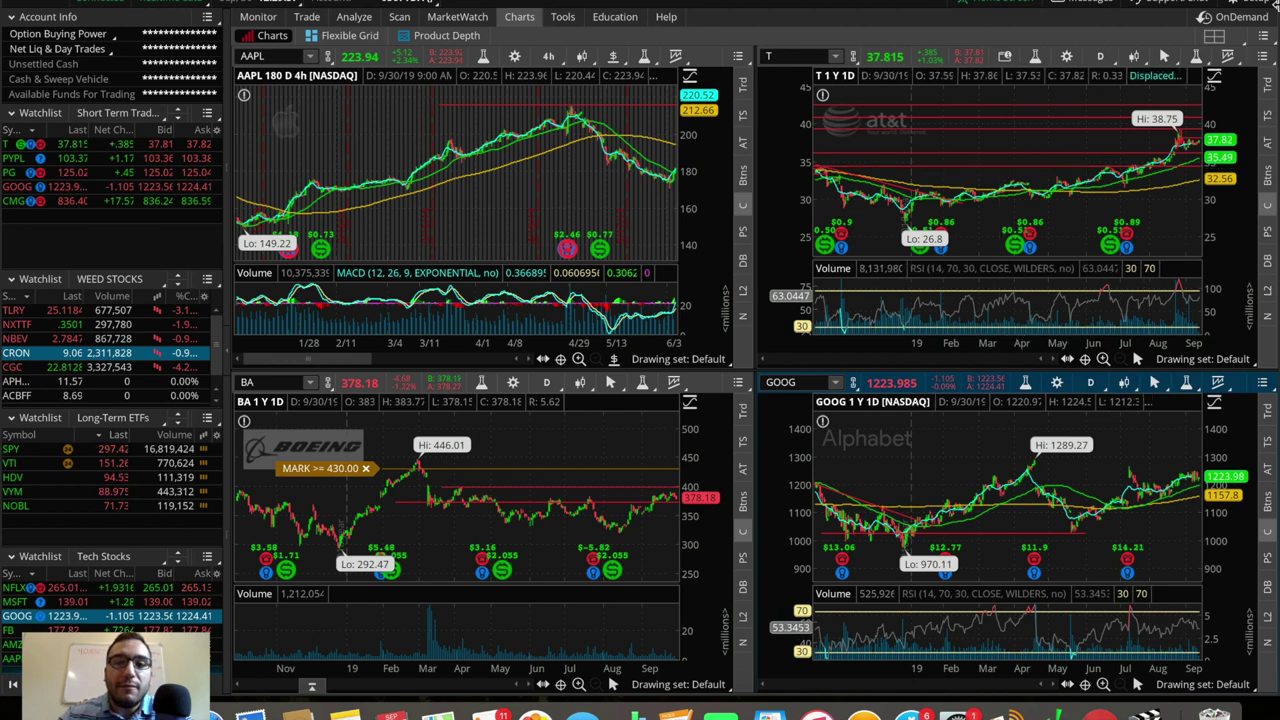
pyautogui.click(1216, 33)
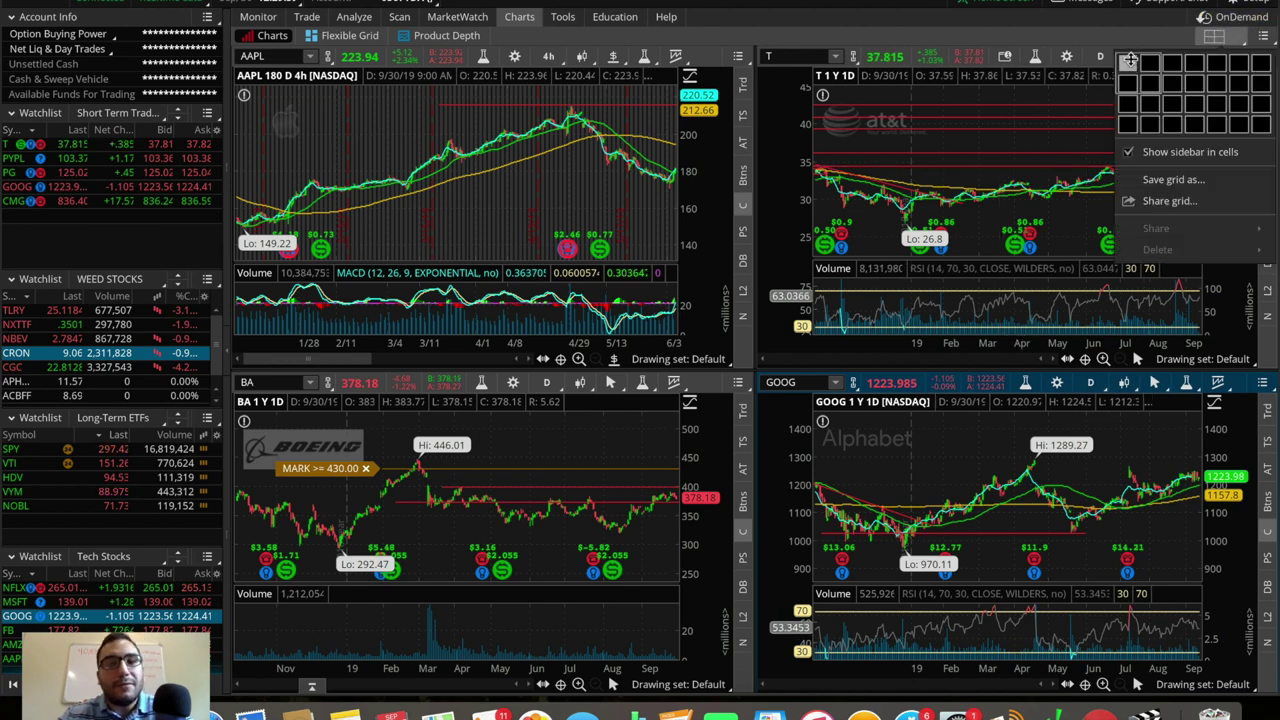
pyautogui.click(1131, 63)
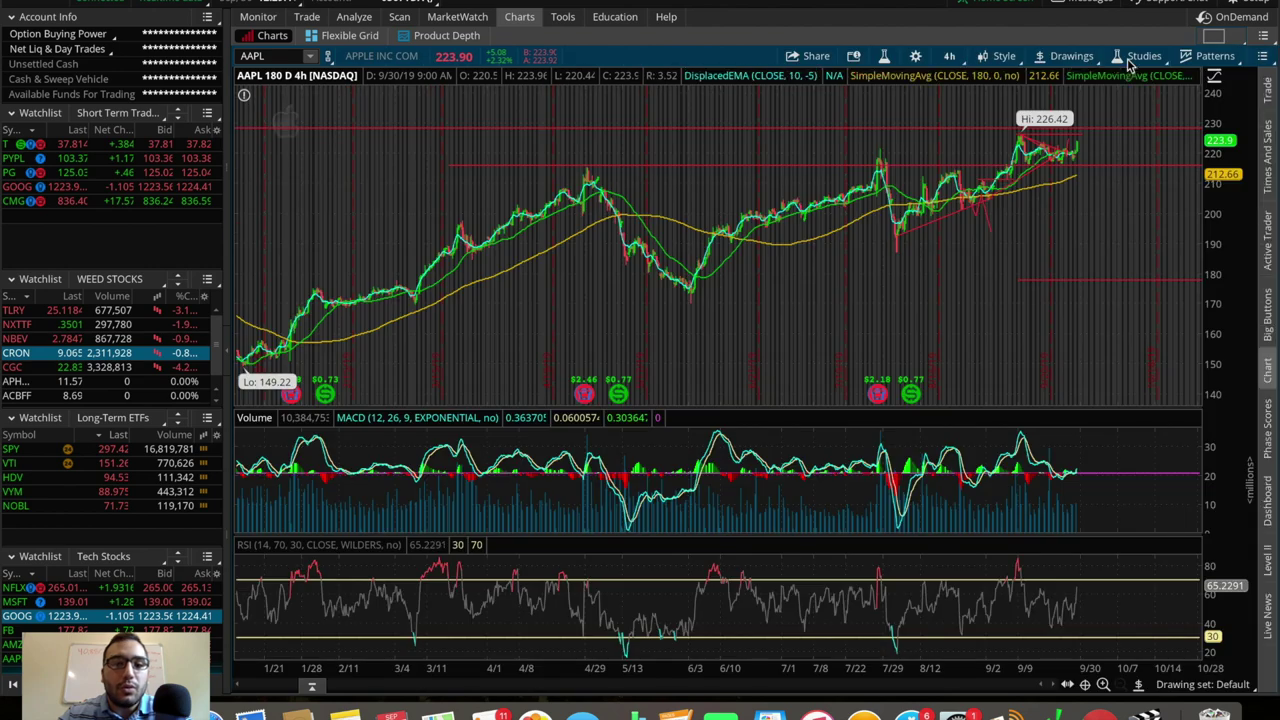